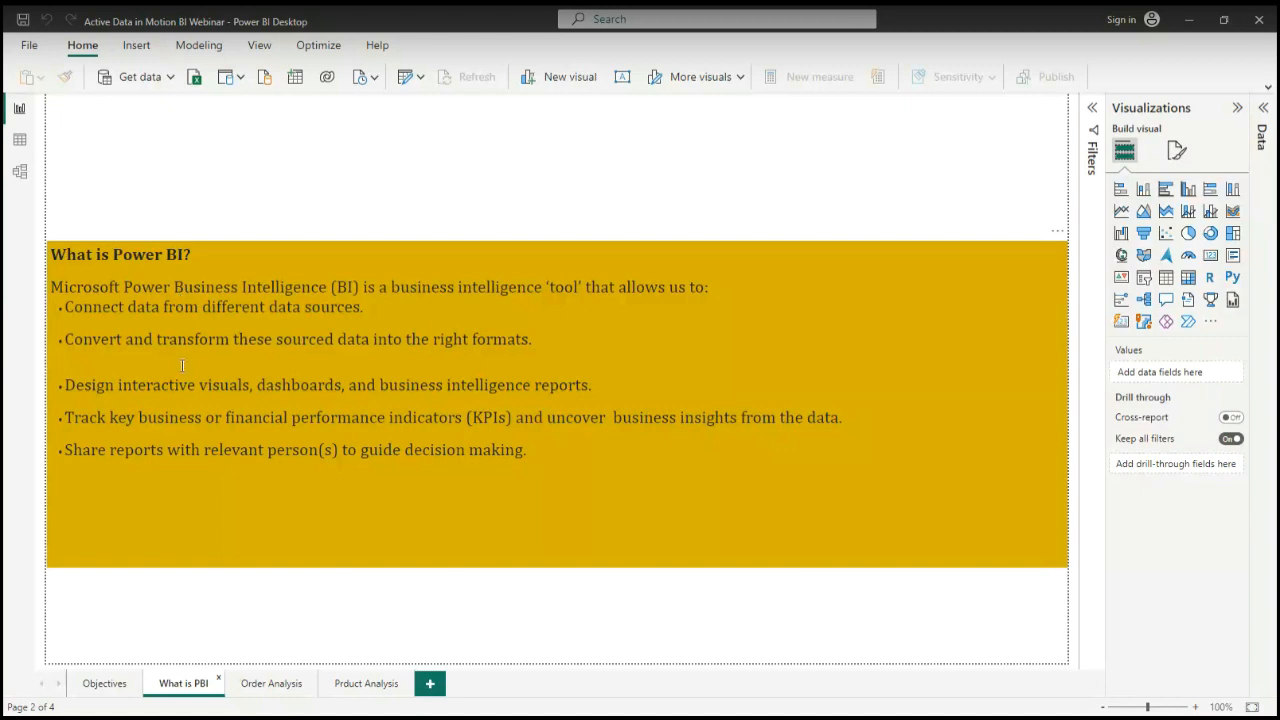
Show the Order Analysis report page and collapse the Visualizations pane
click(267, 686)
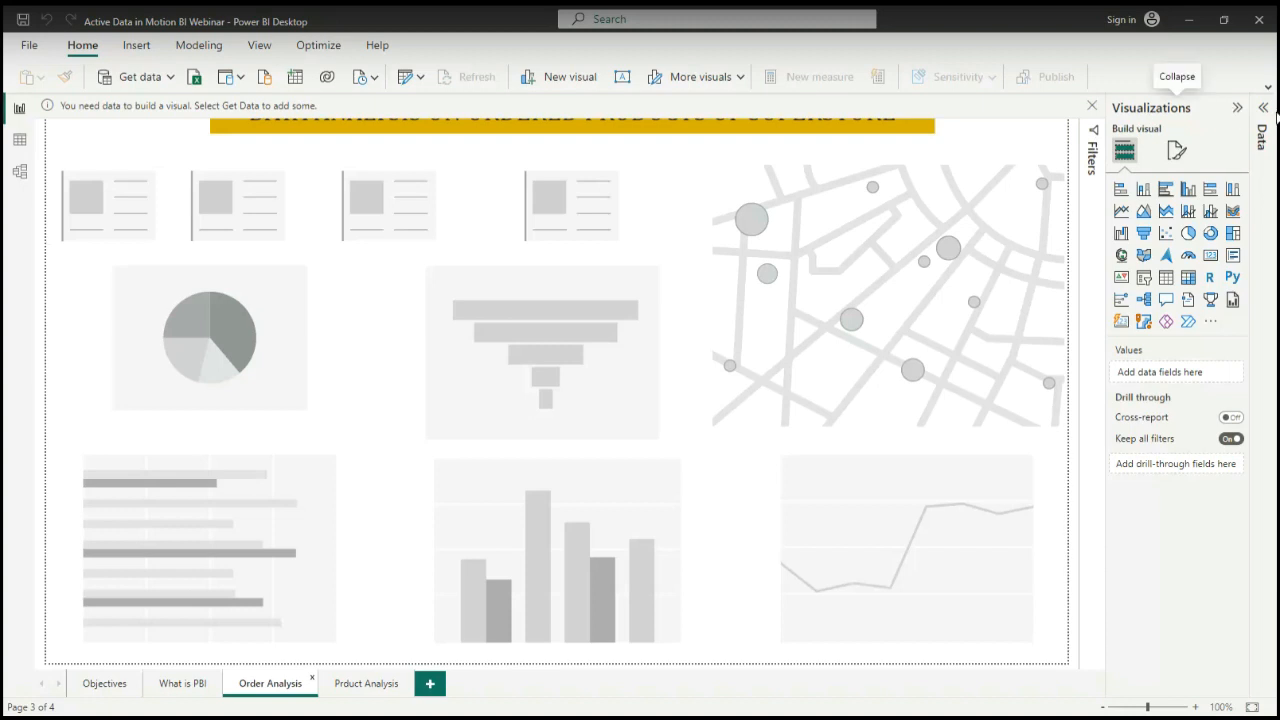
click(1237, 108)
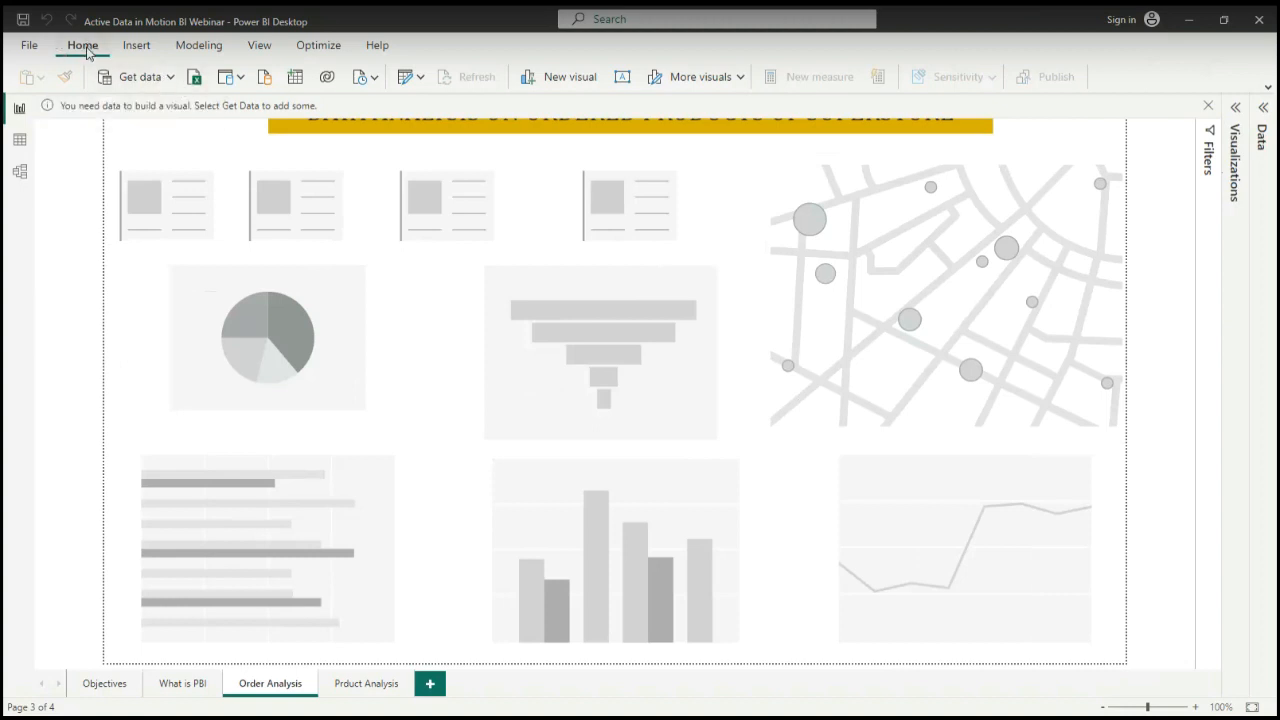
click(172, 80)
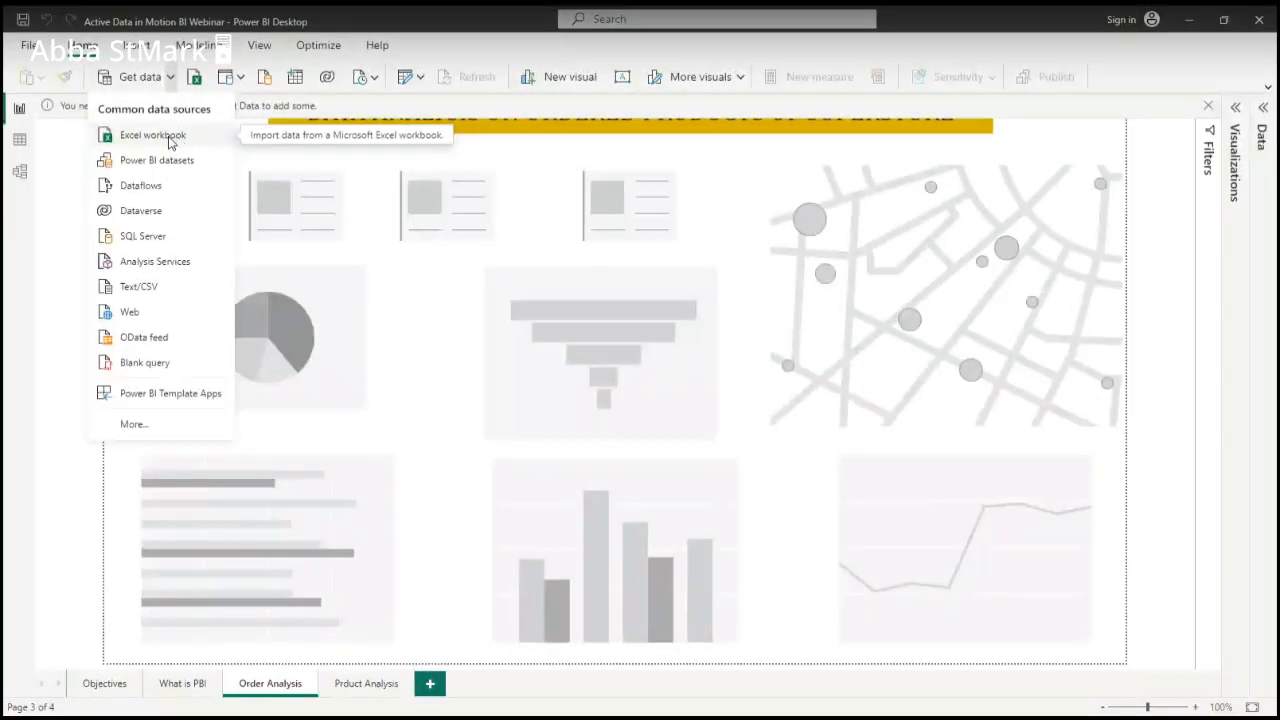
click(168, 142)
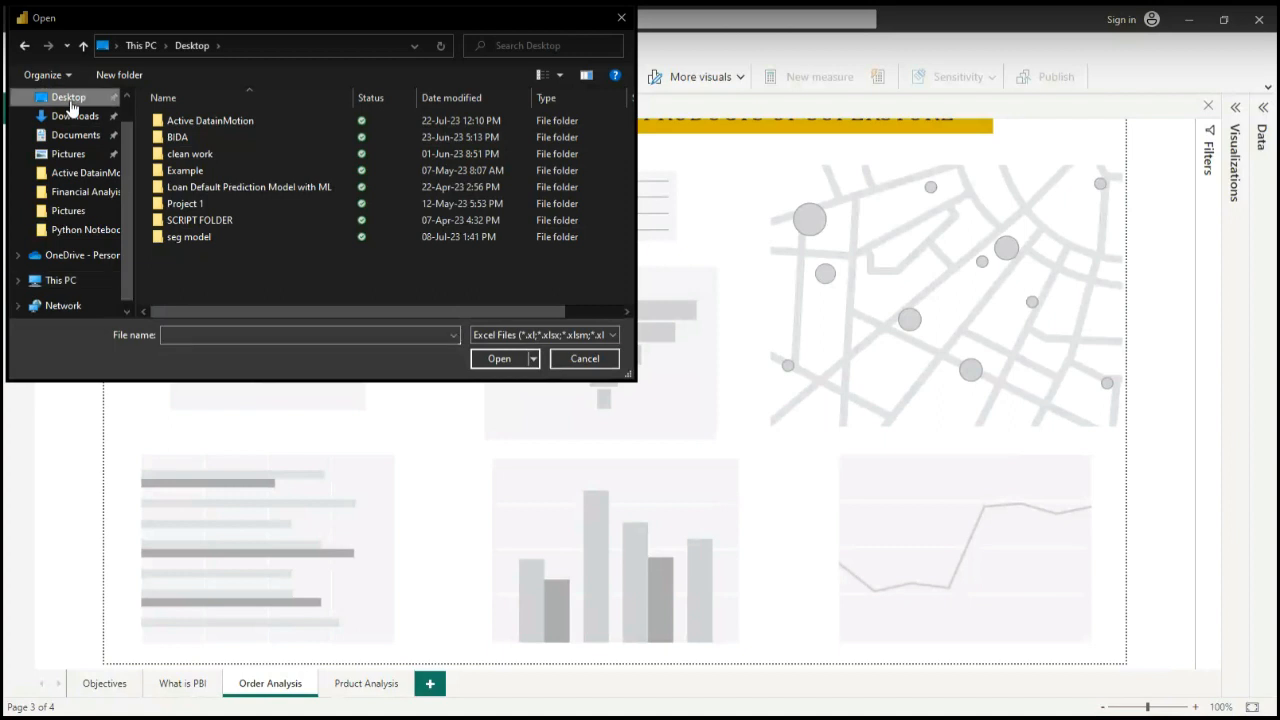
click(229, 124)
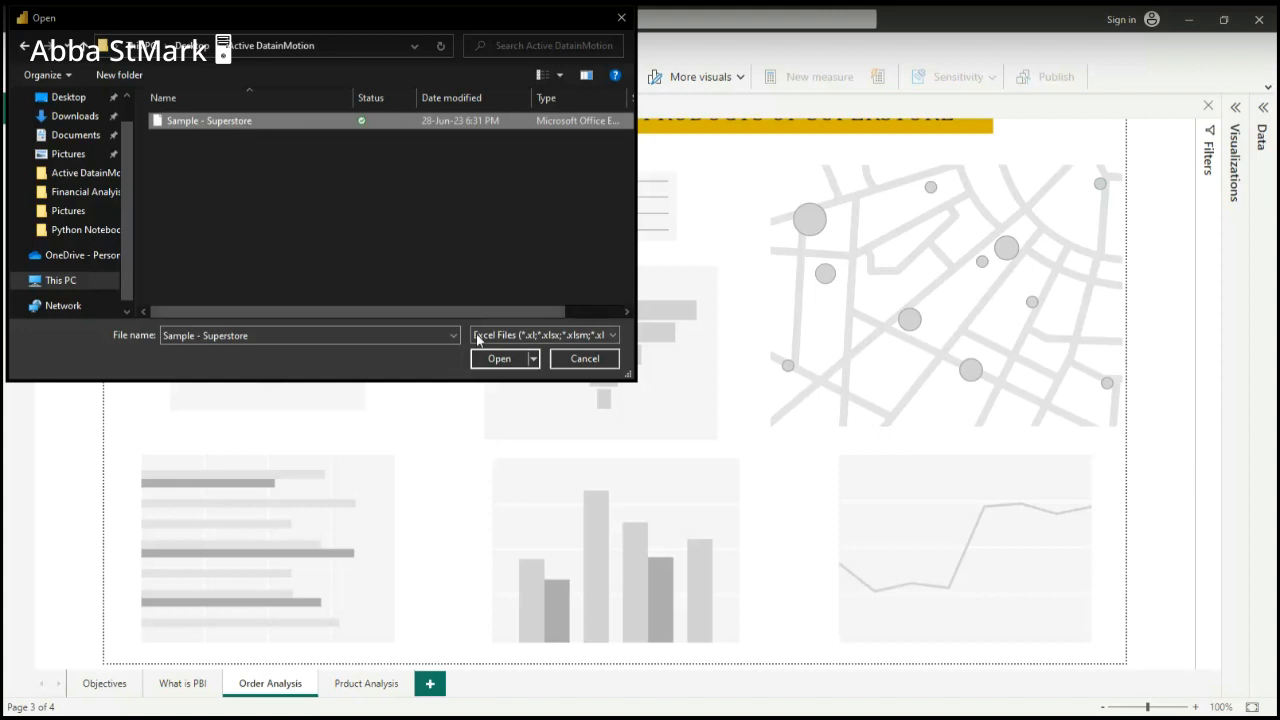
click(489, 362)
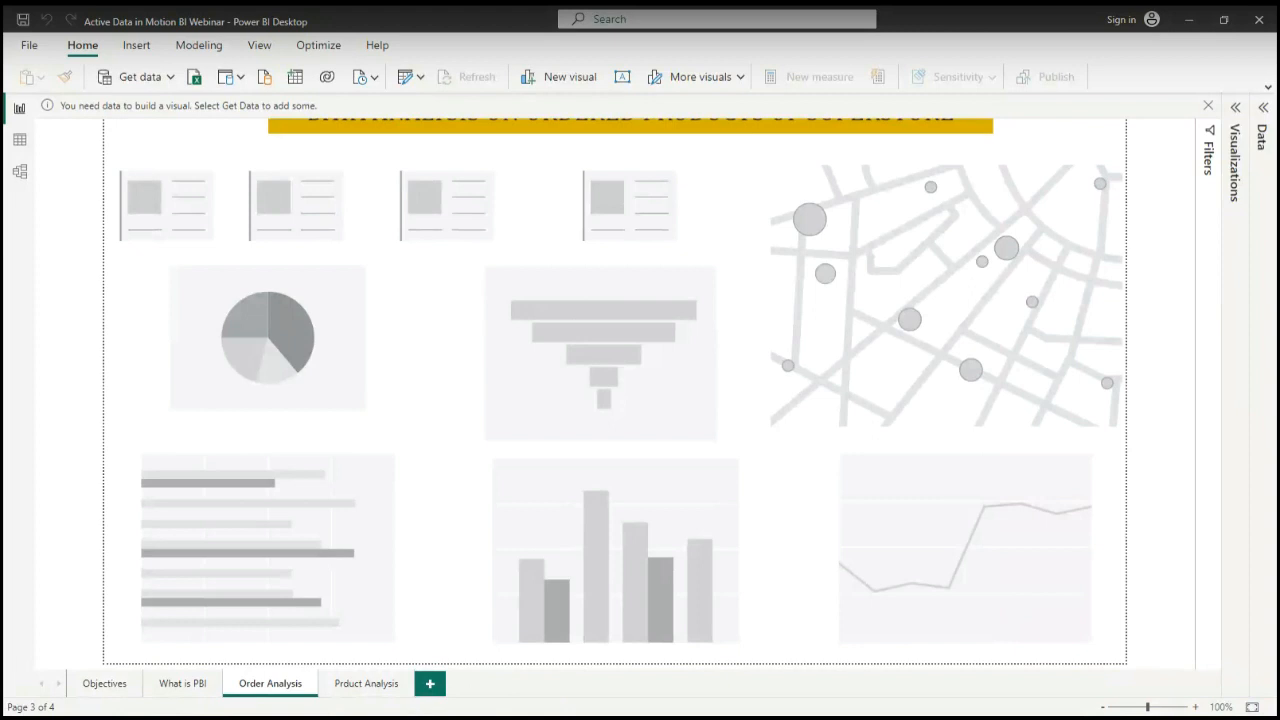
key(alt+Tab)
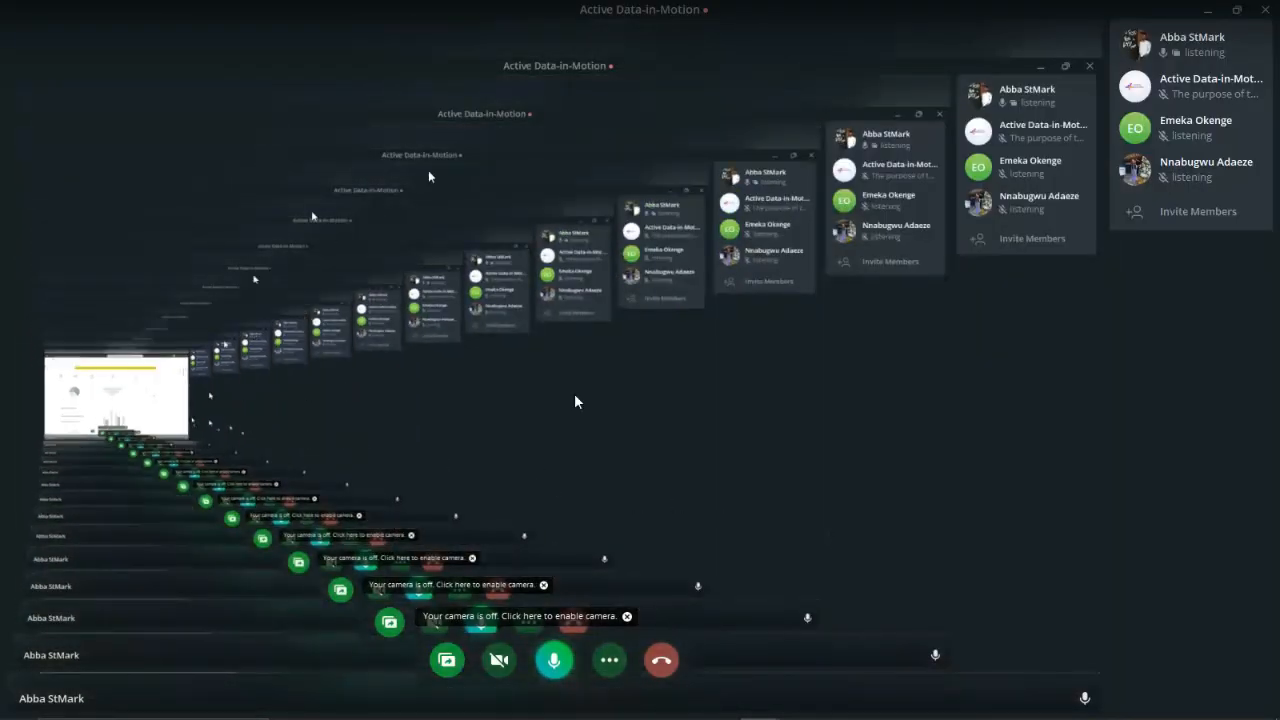
mouse_move(700, 716)
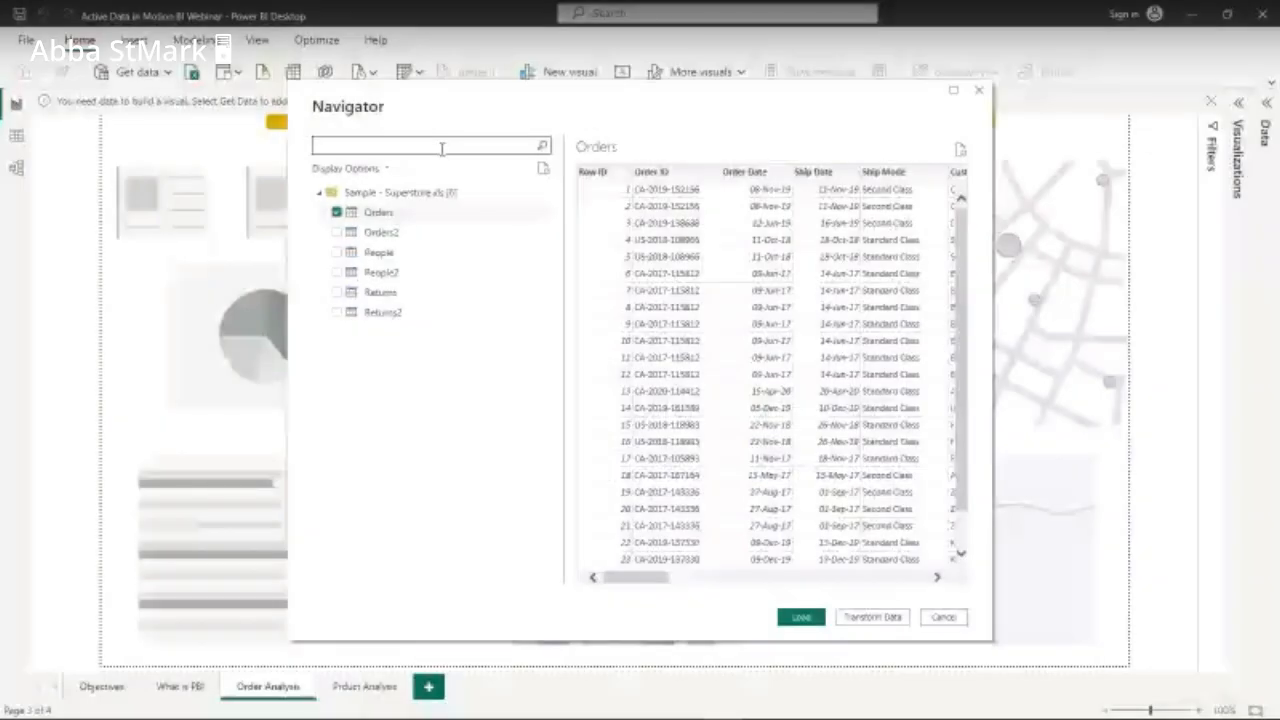
mouse_move(630, 577)
mouse_down()
mouse_move(924, 582)
mouse_move(603, 589)
mouse_move(650, 584)
mouse_move(631, 584)
mouse_up()
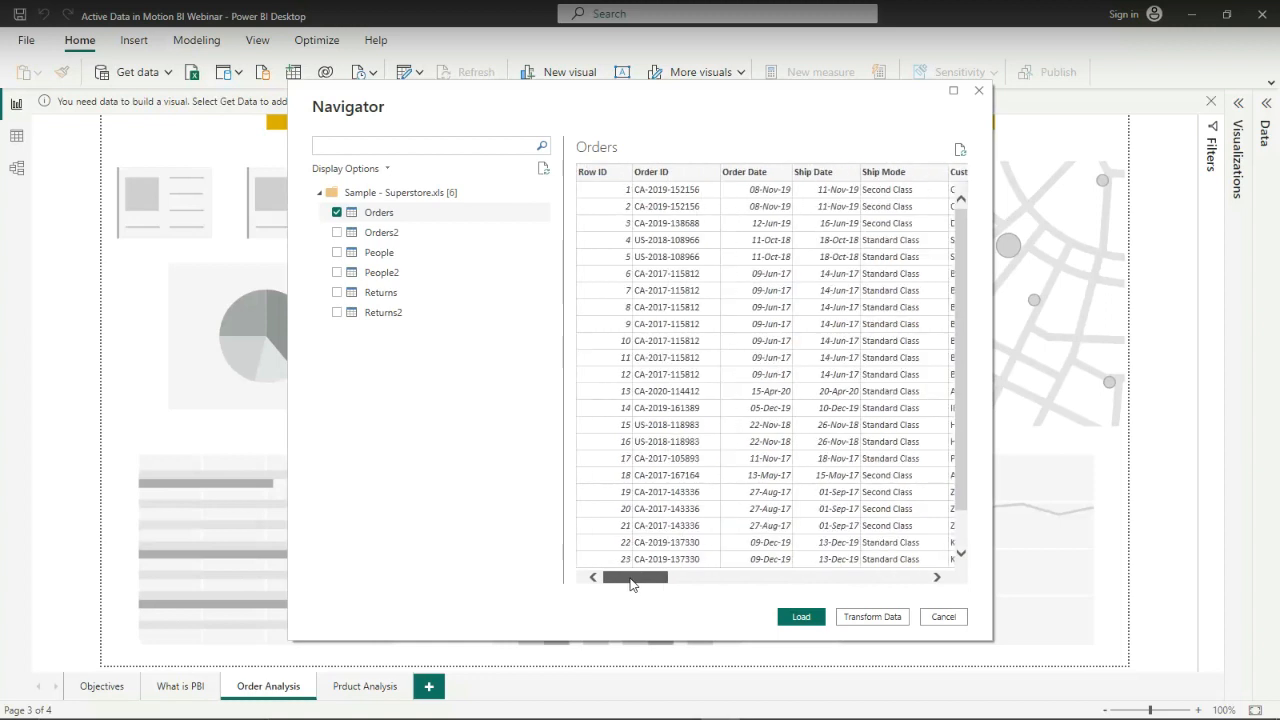
click(947, 621)
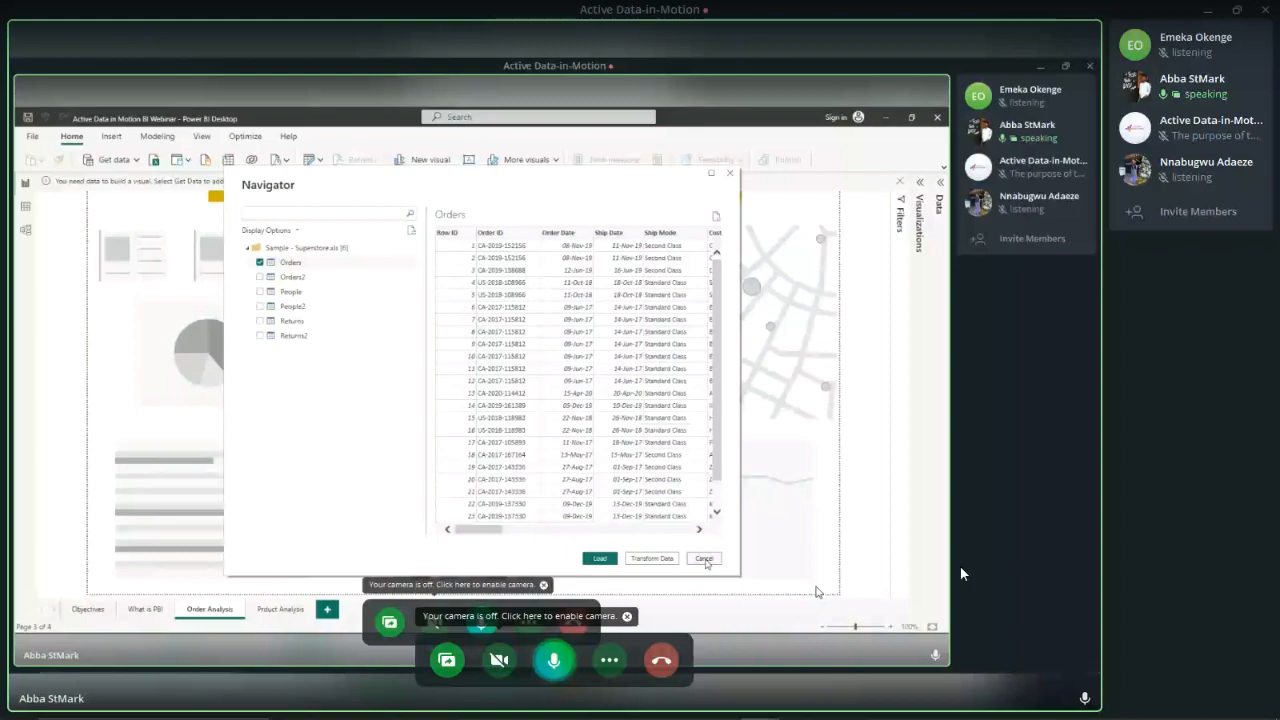
click(706, 712)
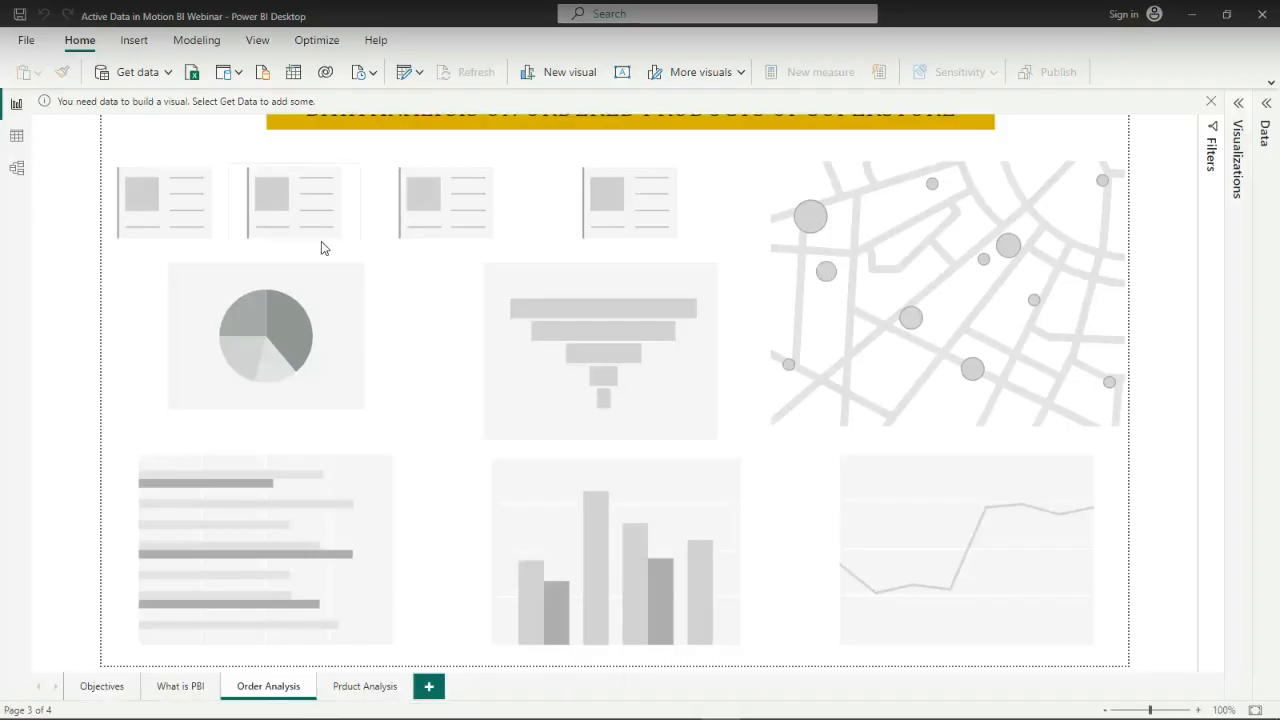
Connect to the Sample - Superstore Excel workbook in the Active DatainMotion folder as a data source
click(168, 75)
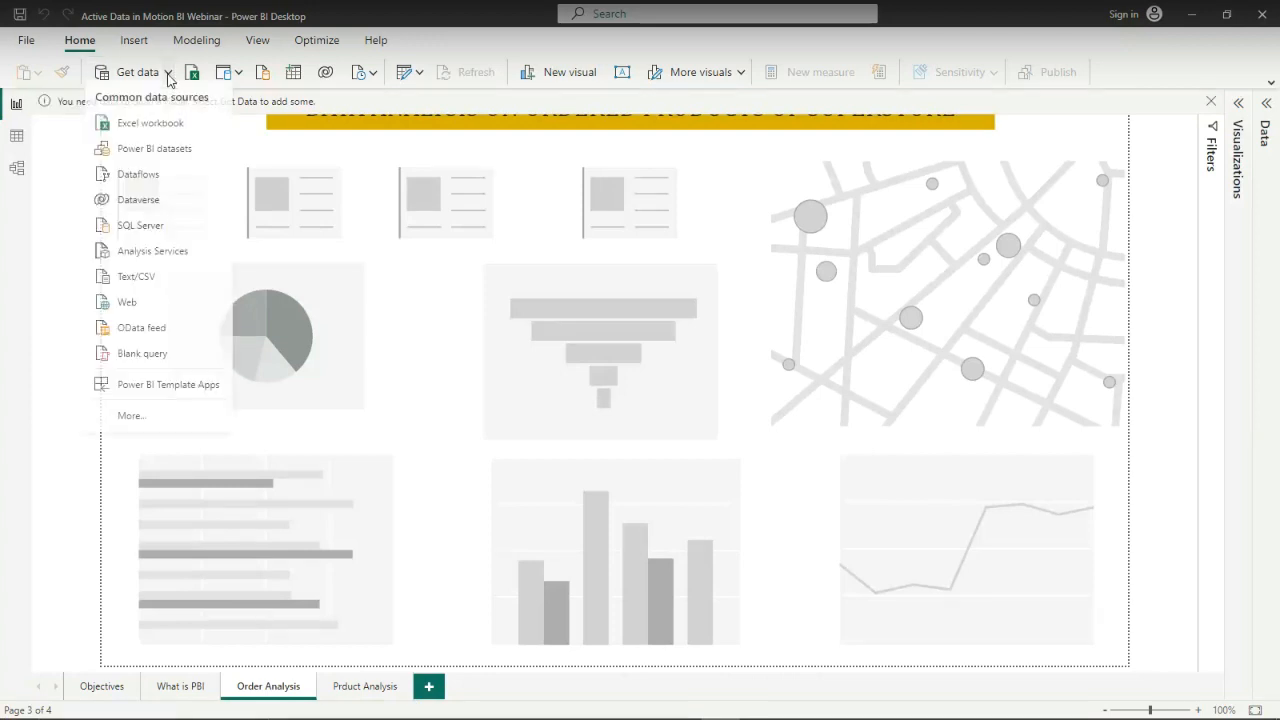
click(166, 131)
click(176, 116)
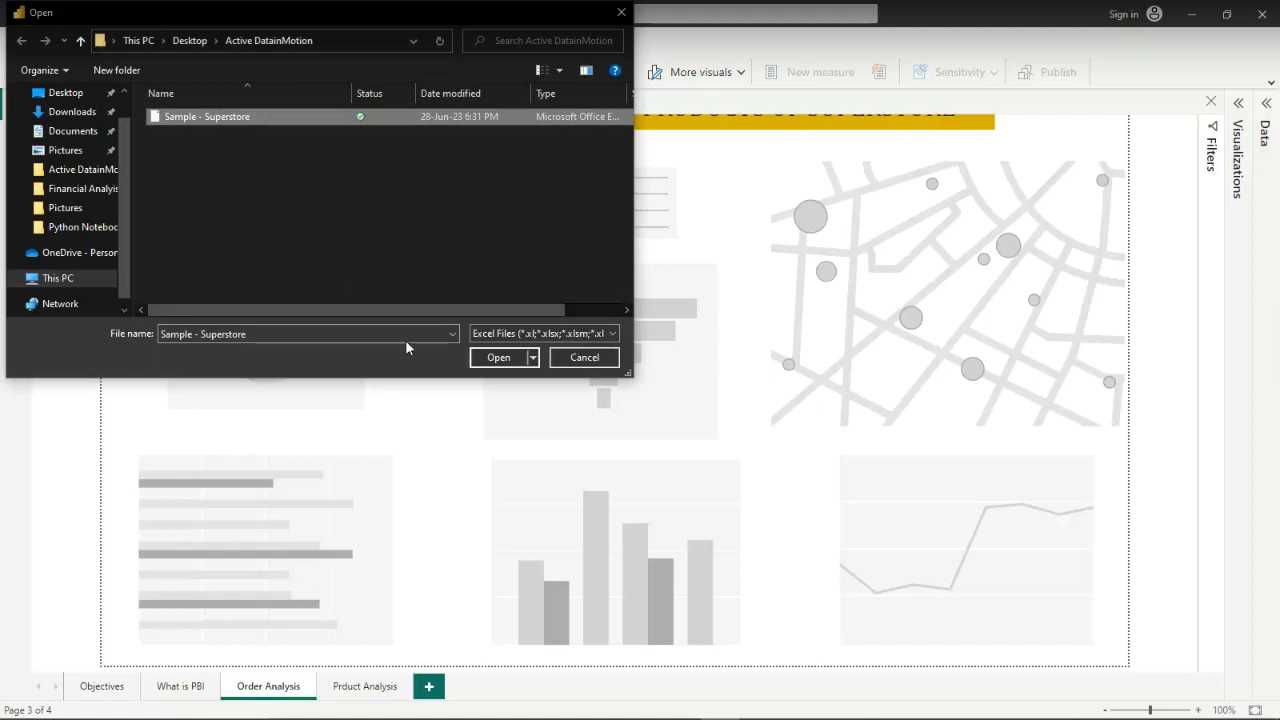
click(499, 358)
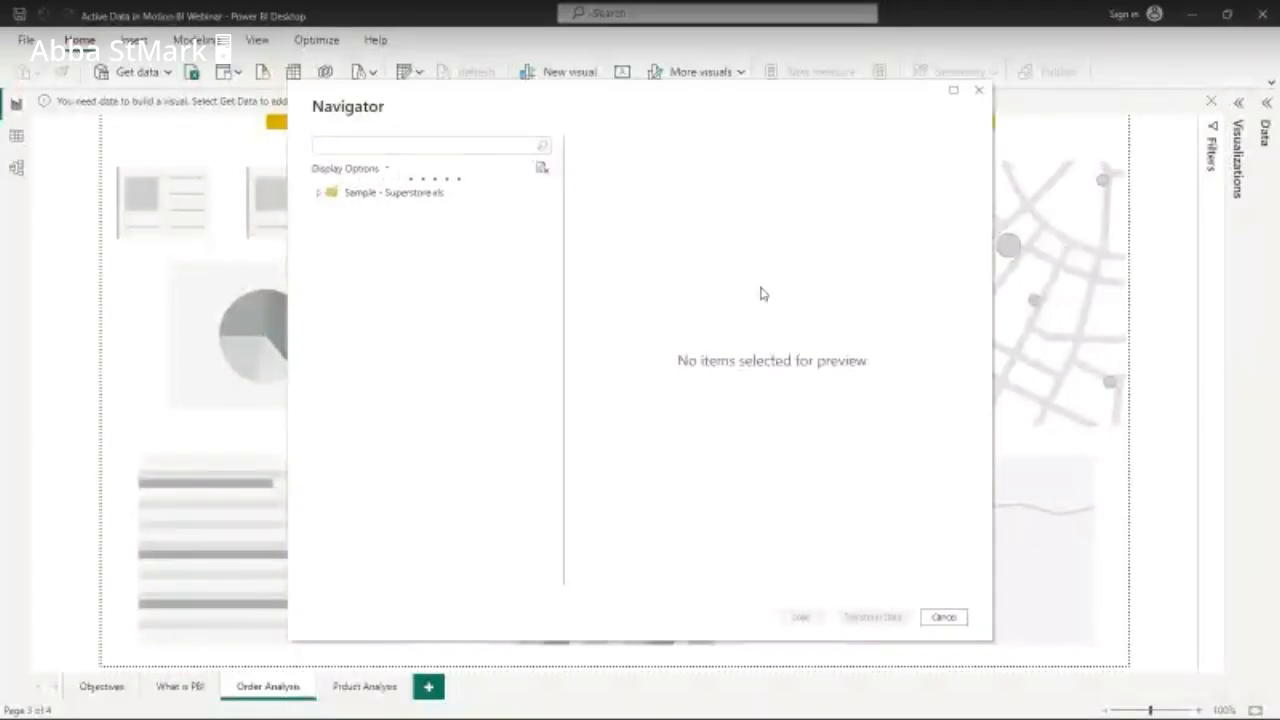
Select the Orders table of the Superstore workbook, review its preview columns enlarged, and open it in Power Query Editor for transformation
click(320, 199)
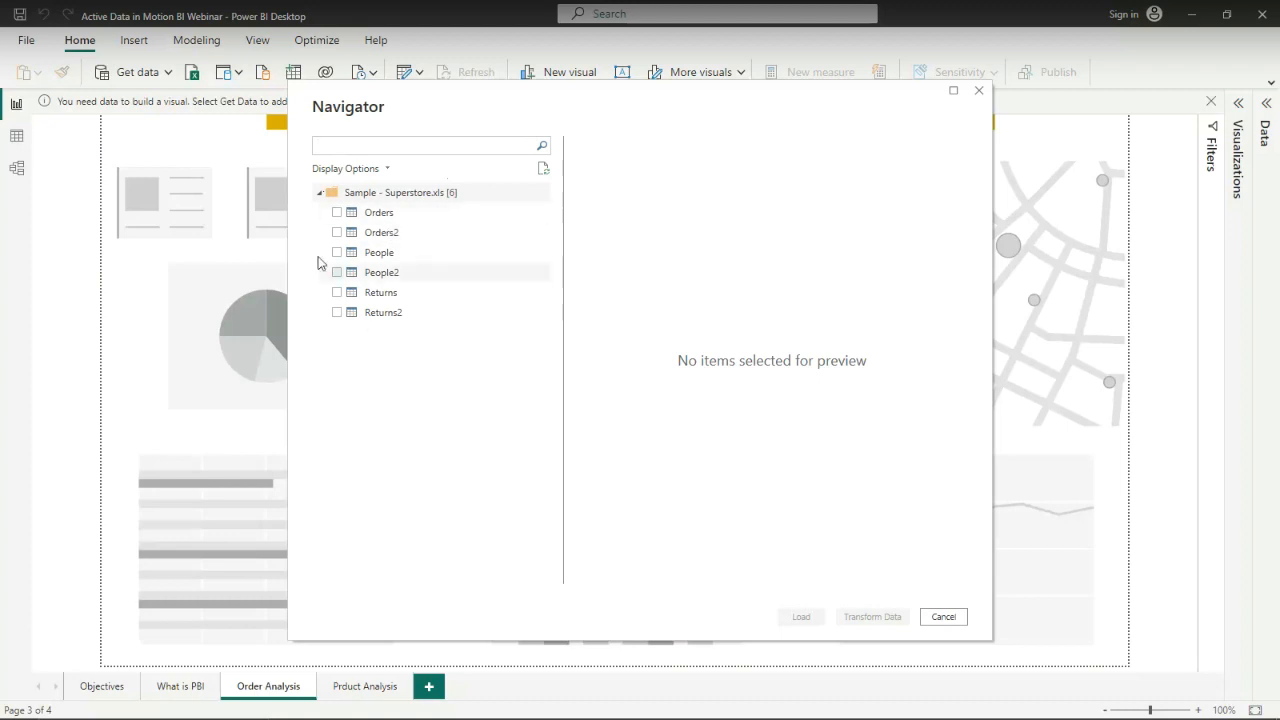
click(337, 213)
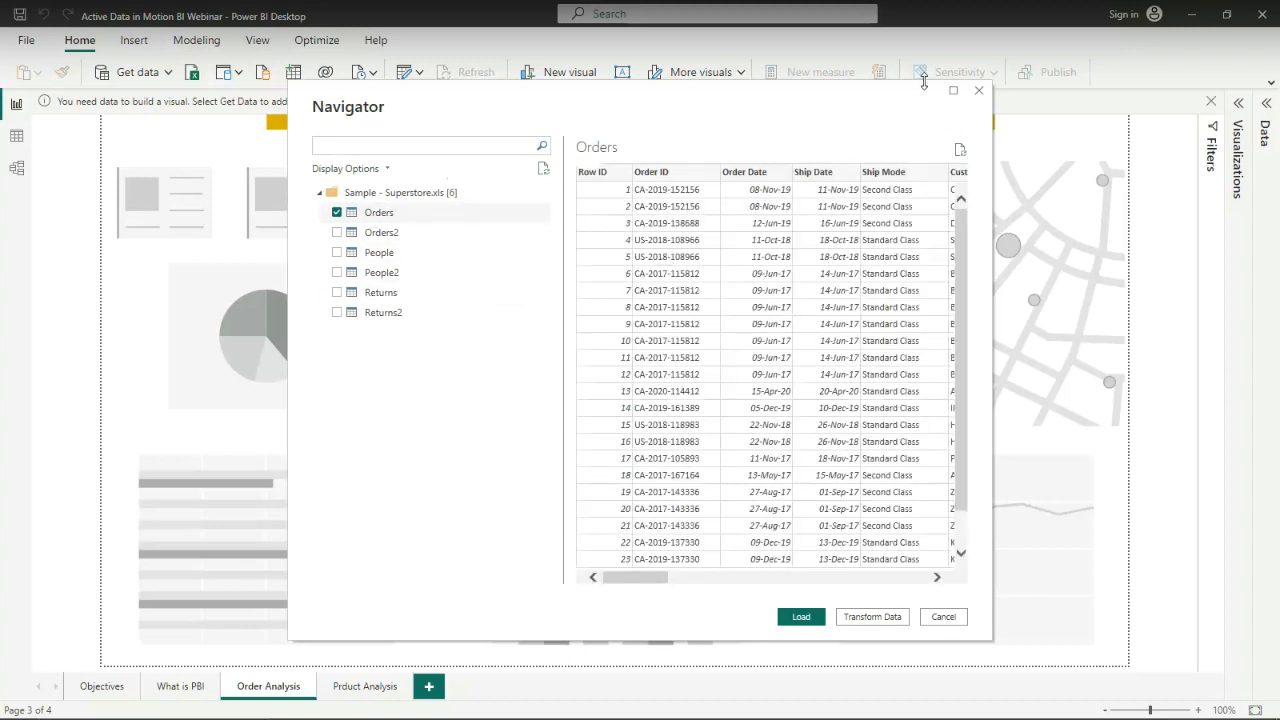
click(953, 93)
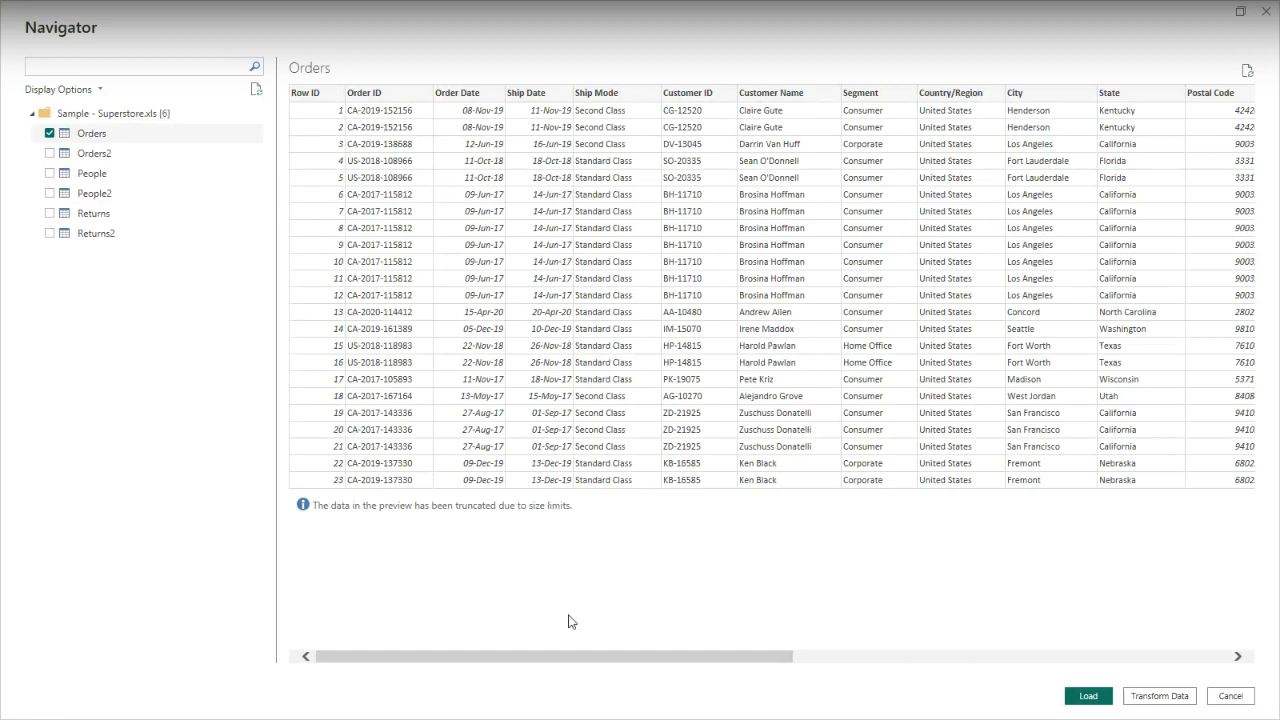
drag(562, 657, 531, 657)
drag(559, 658, 528, 674)
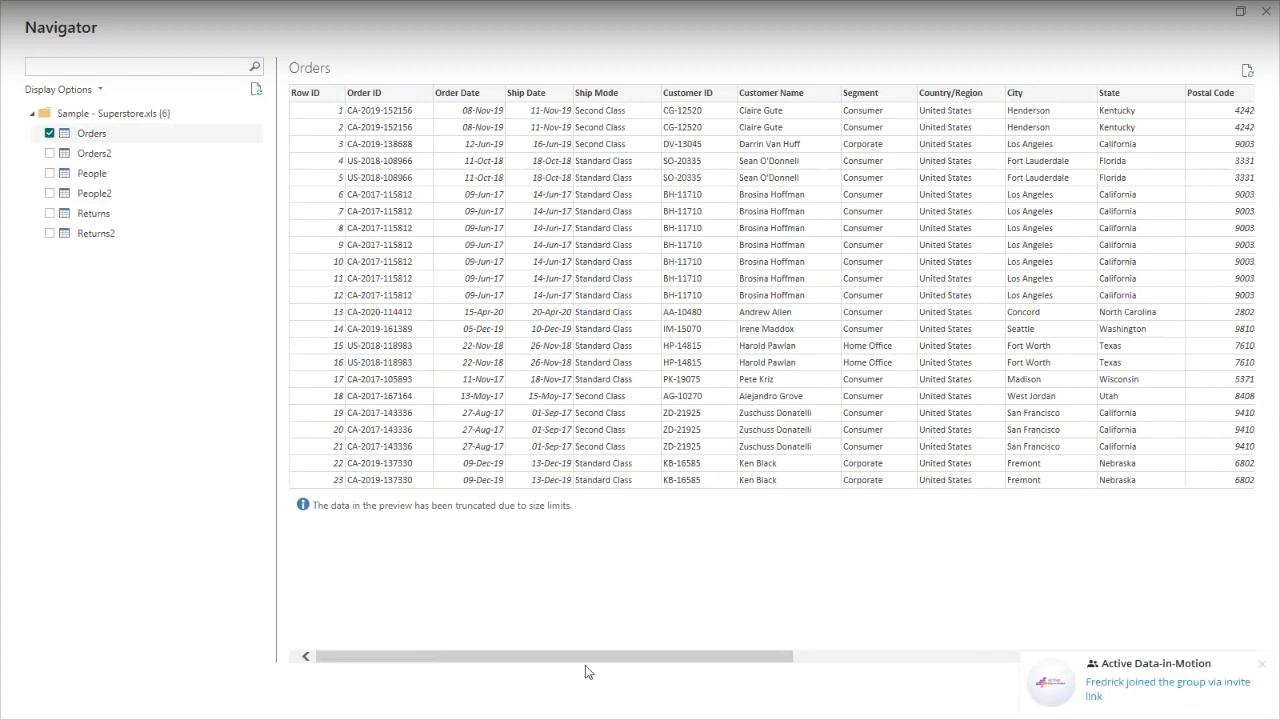
drag(588, 657, 982, 653)
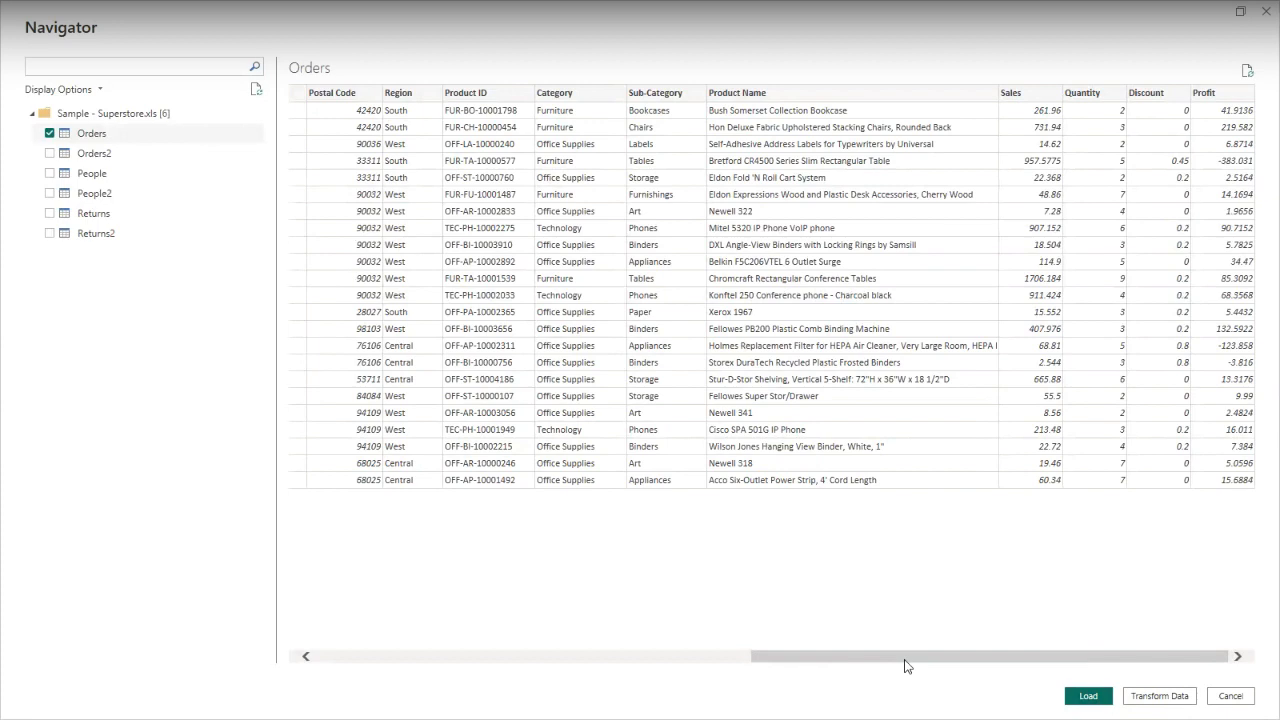
click(1160, 698)
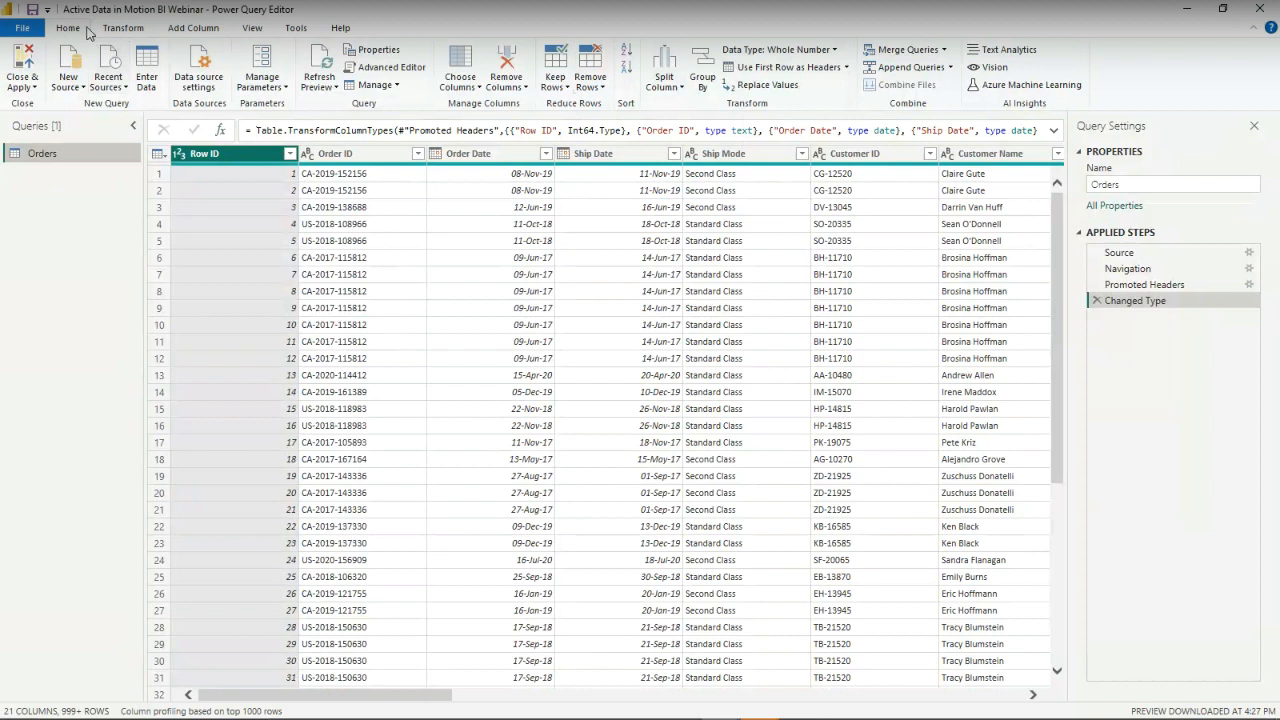
Look over the Power Query Editor commands for transforming data, adding columns, view settings, diagnostics and help
click(141, 33)
click(189, 35)
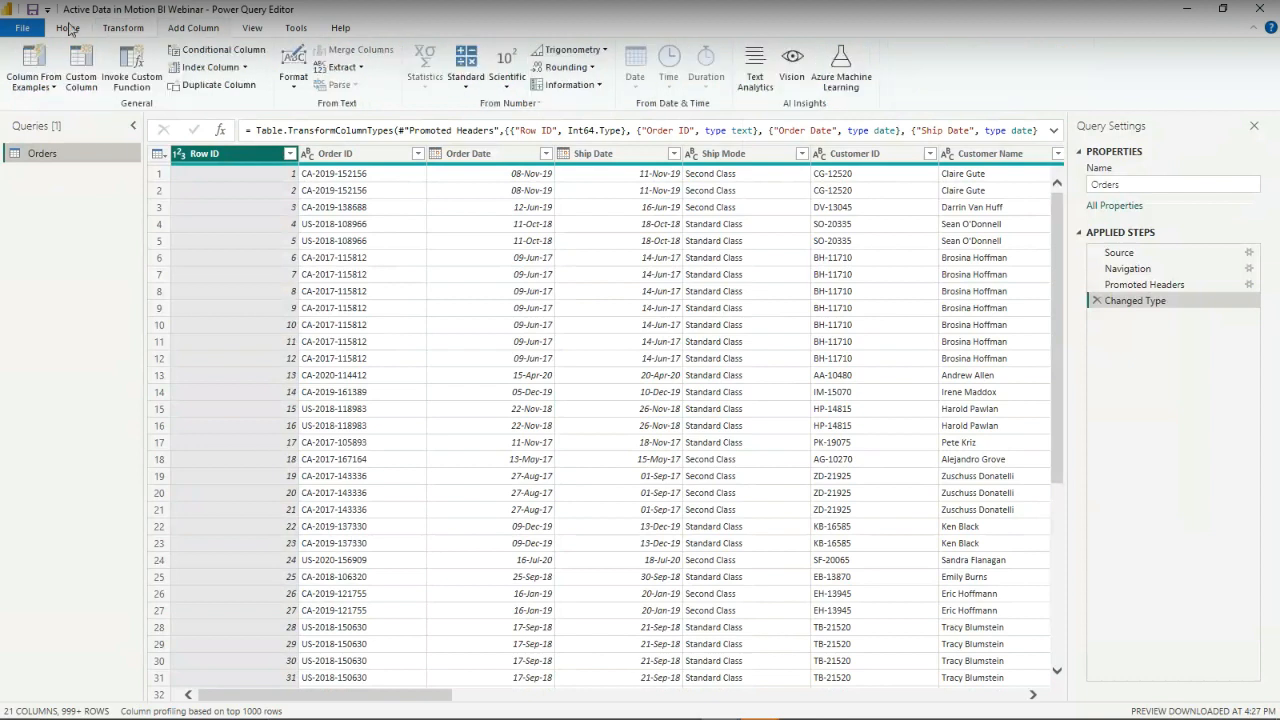
click(68, 28)
click(112, 30)
click(178, 34)
click(265, 28)
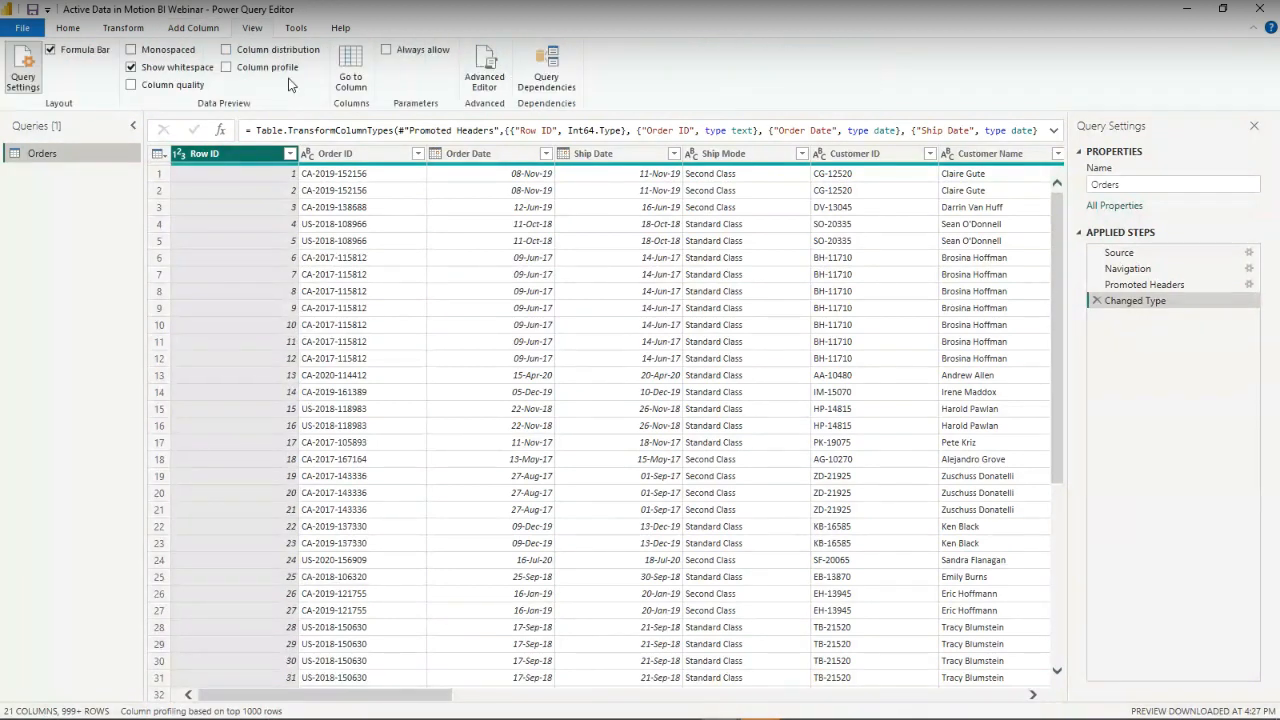
click(297, 29)
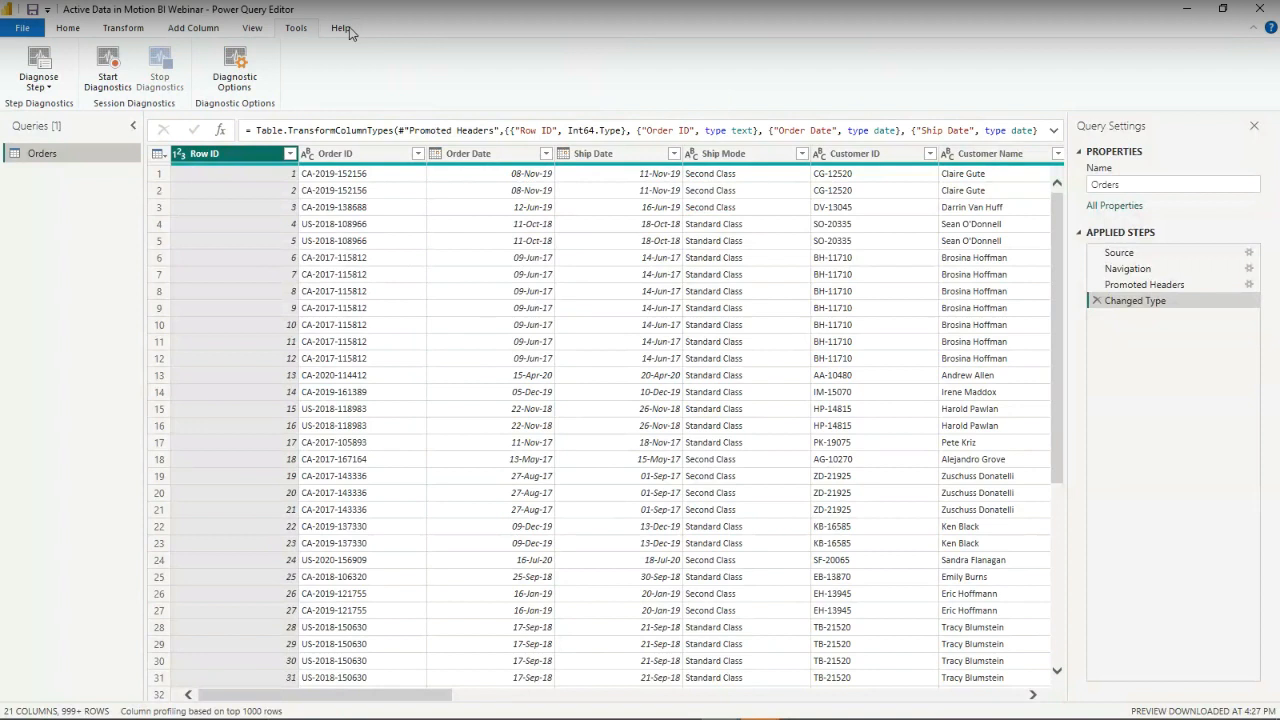
click(347, 31)
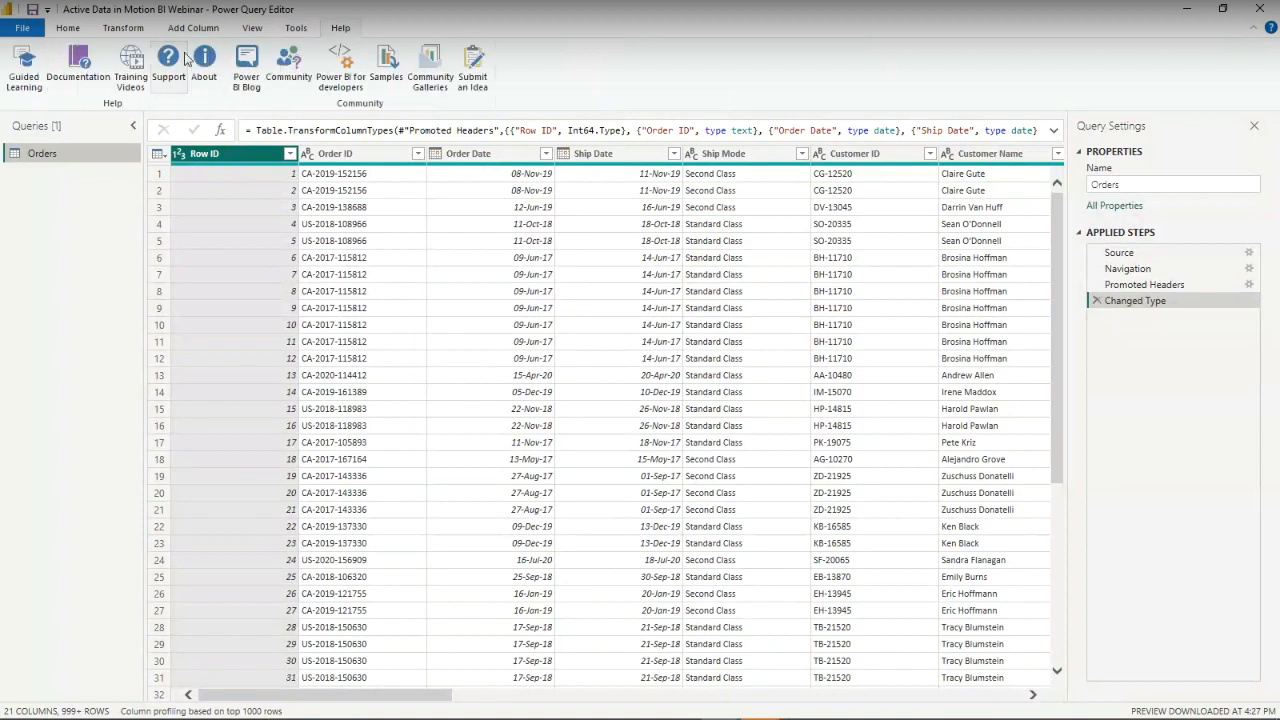
click(68, 28)
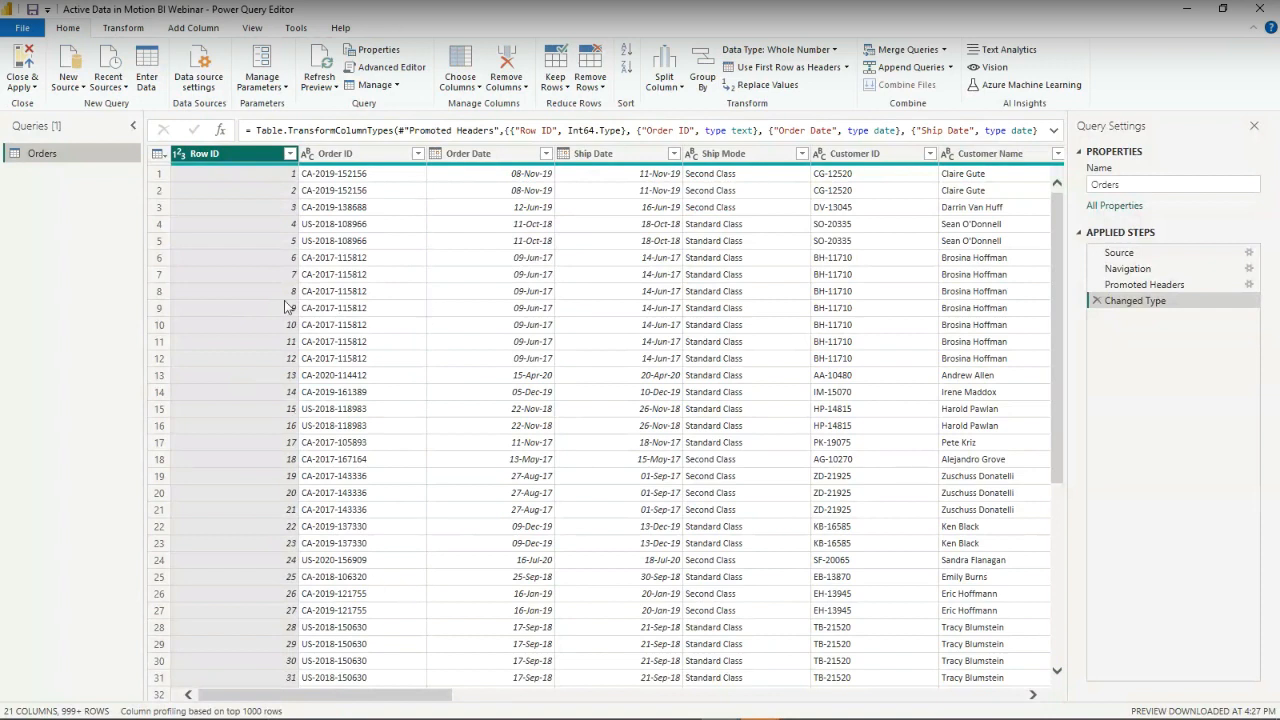
Examine the columns of the Orders query from Row ID through to Discount, including their data types and sample values
click(338, 153)
click(245, 156)
click(353, 153)
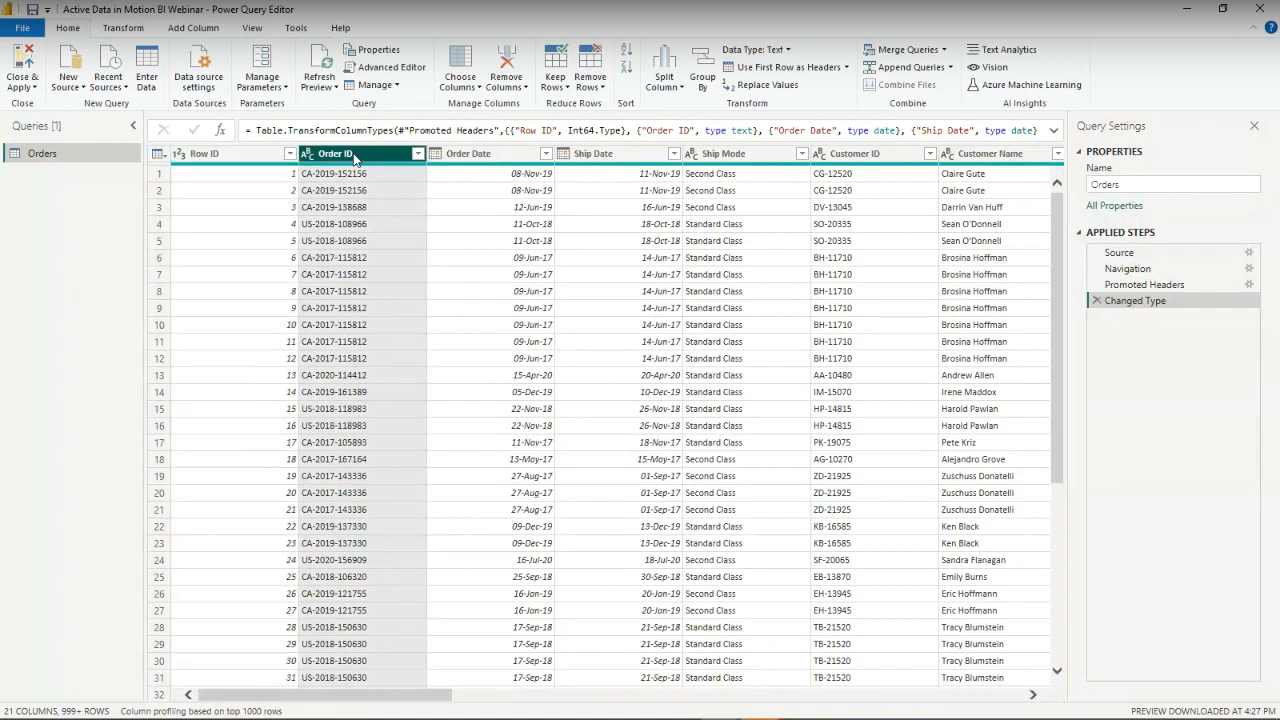
click(480, 156)
click(578, 156)
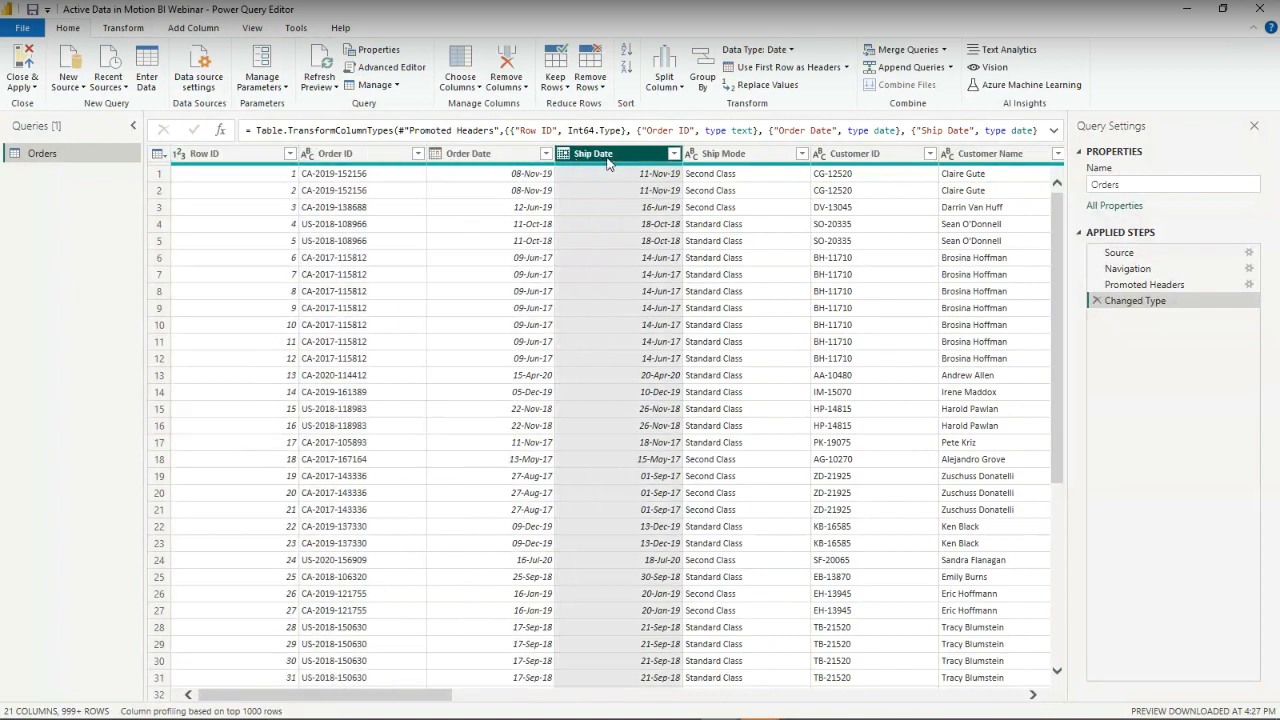
click(722, 156)
click(836, 160)
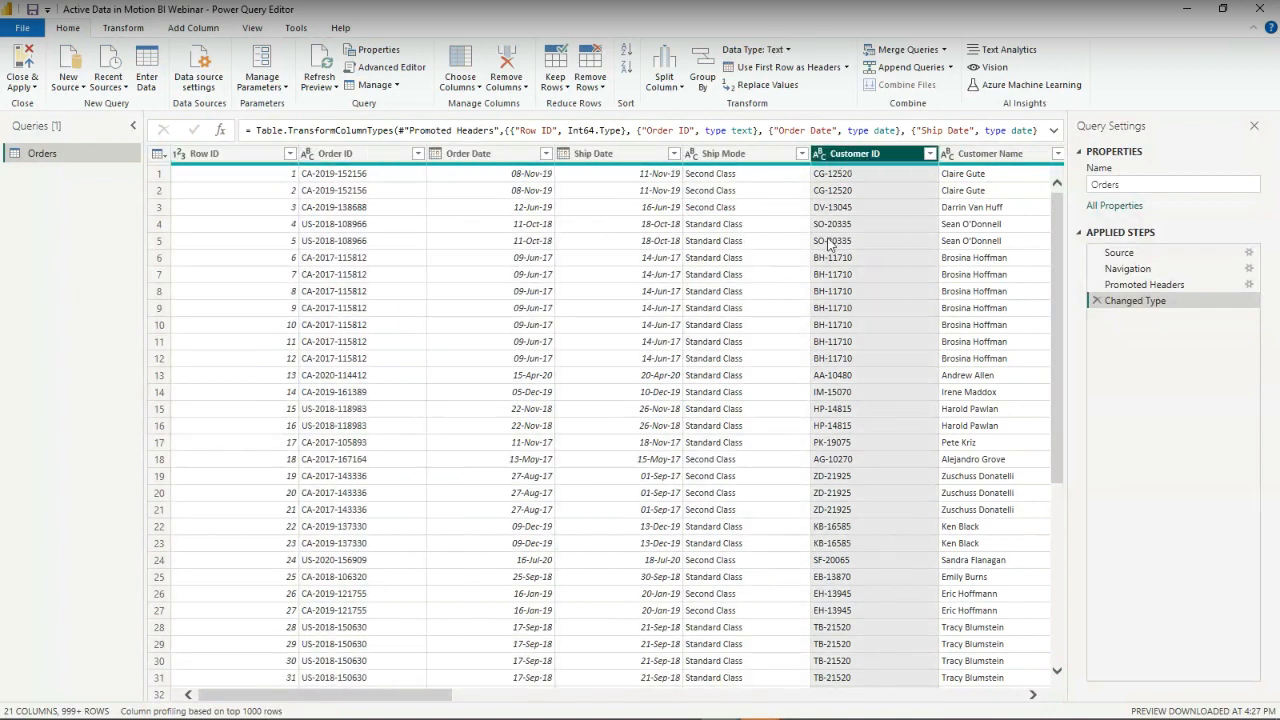
mouse_move(379, 690)
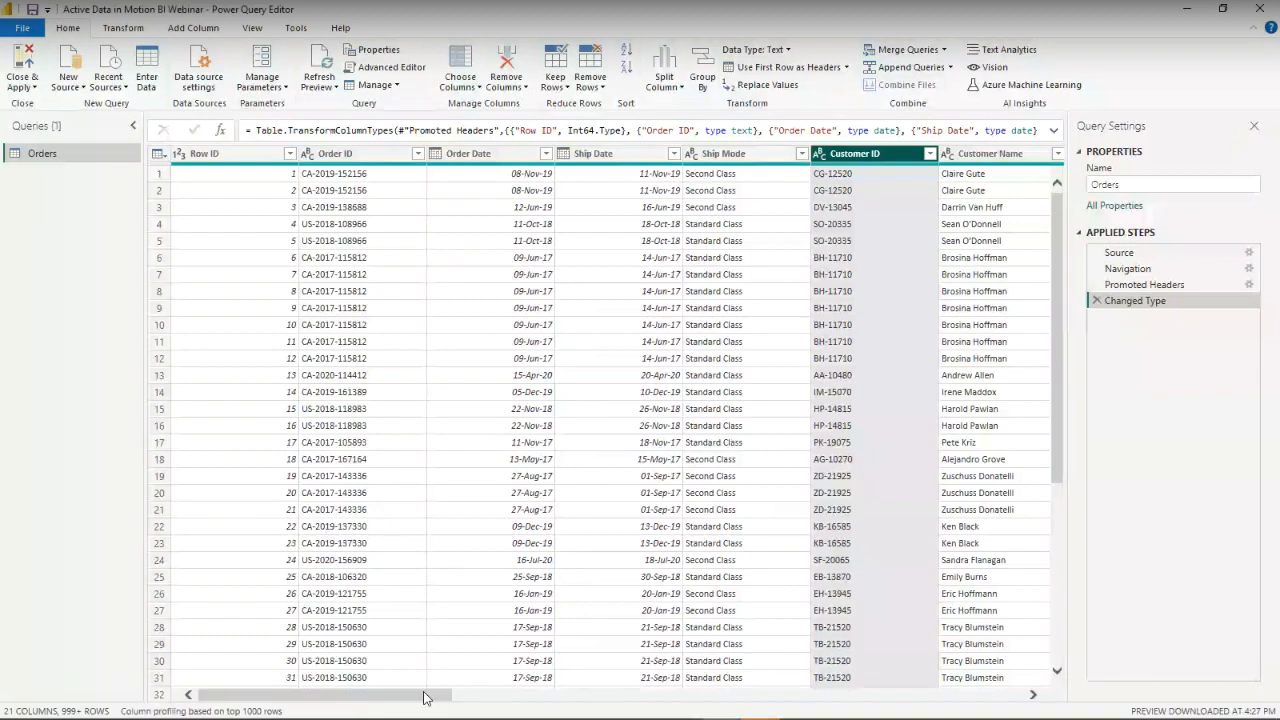
drag(424, 697, 432, 701)
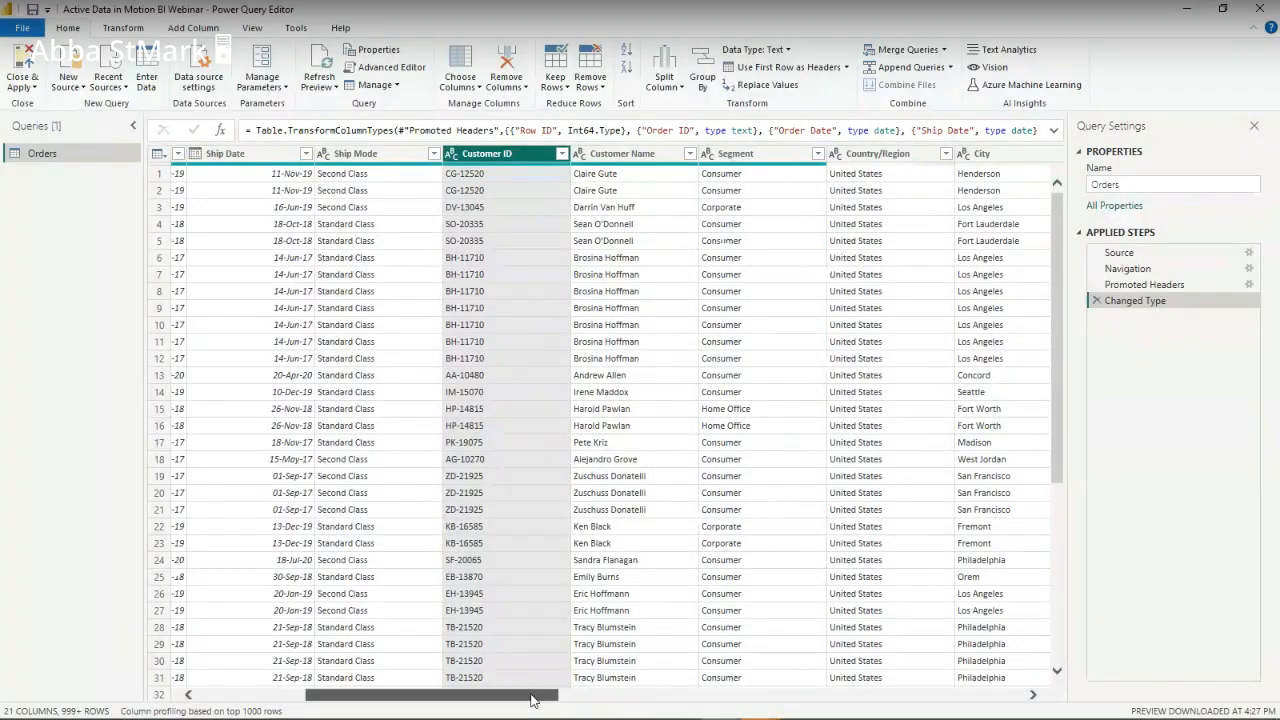
drag(532, 701, 735, 697)
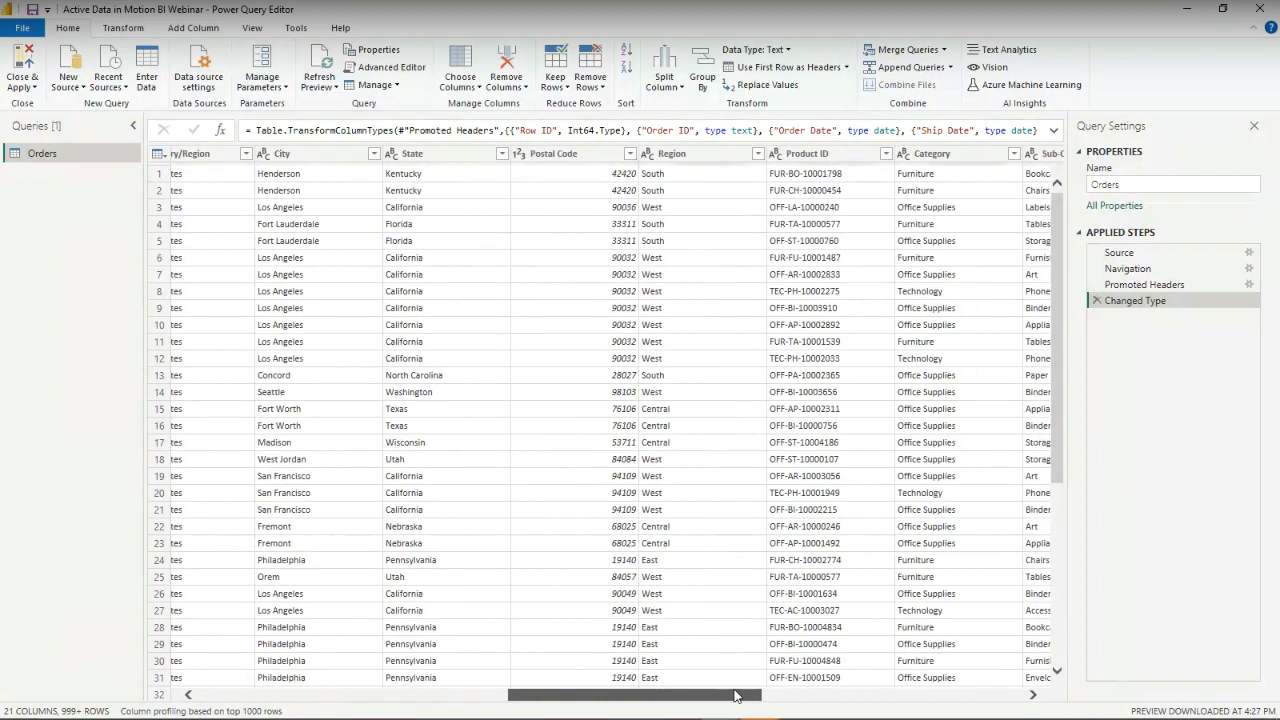
drag(735, 697, 970, 710)
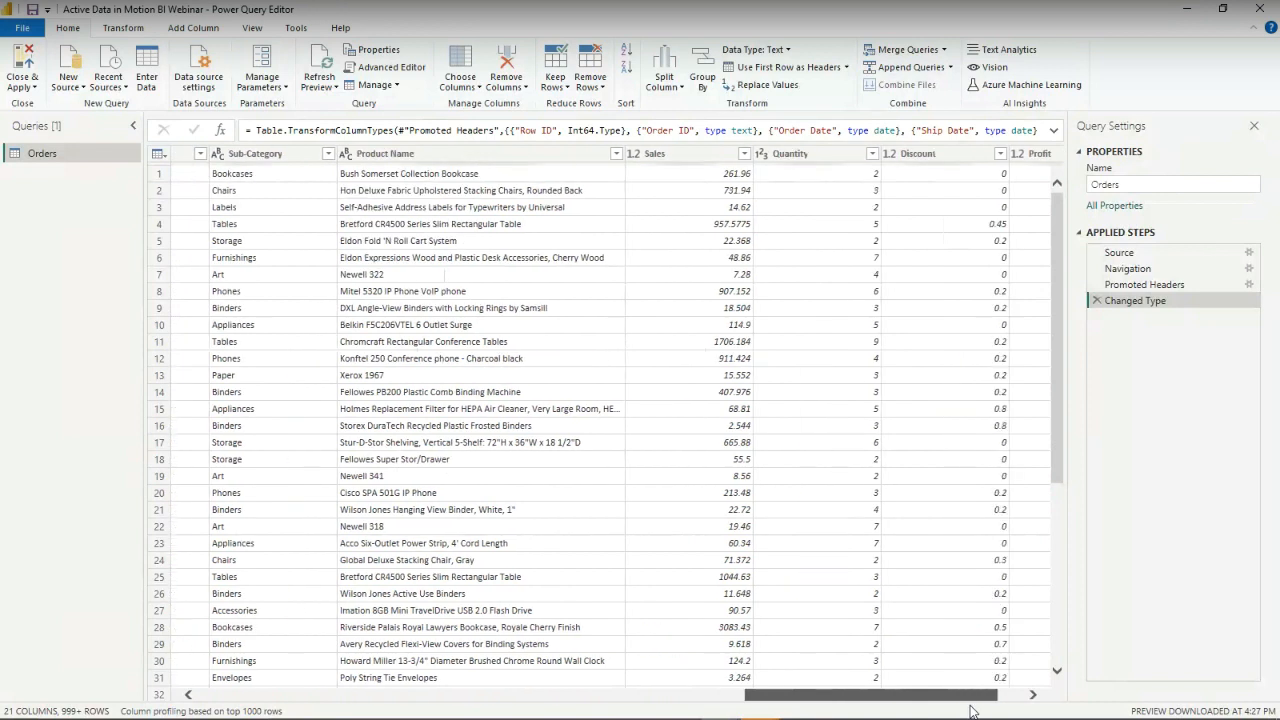
drag(970, 710, 370, 716)
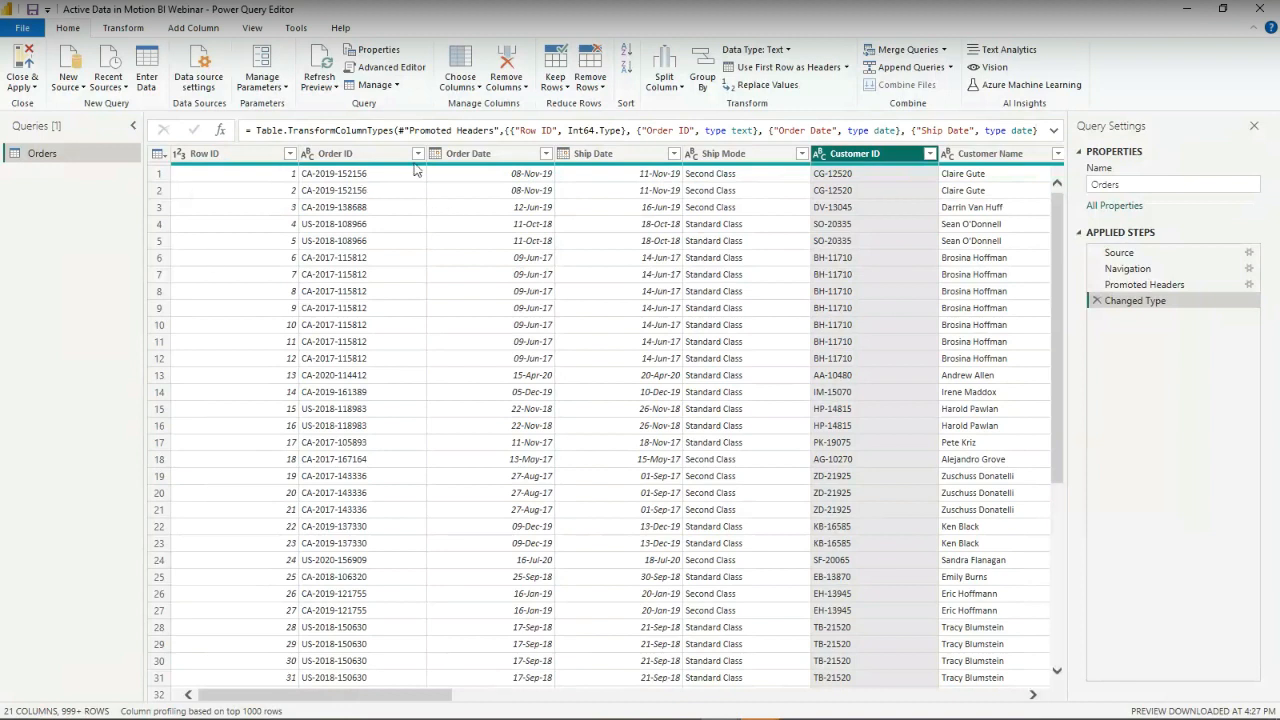
click(347, 160)
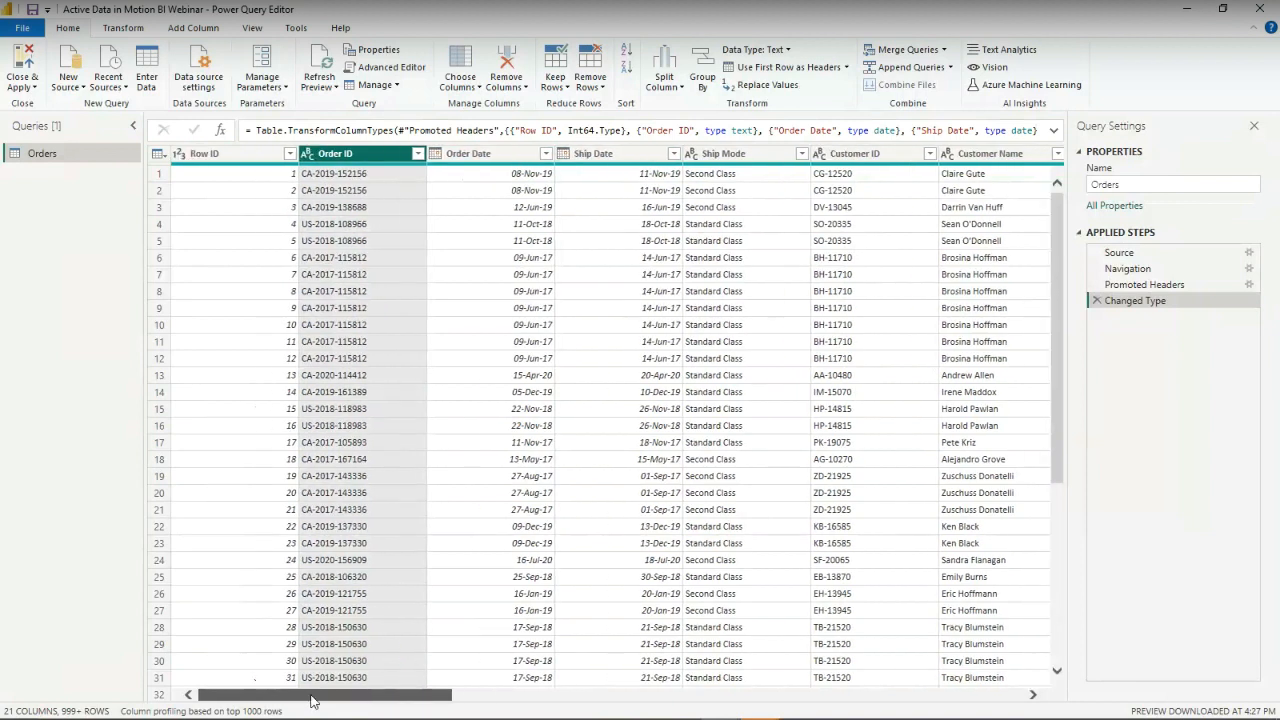
drag(350, 697, 298, 702)
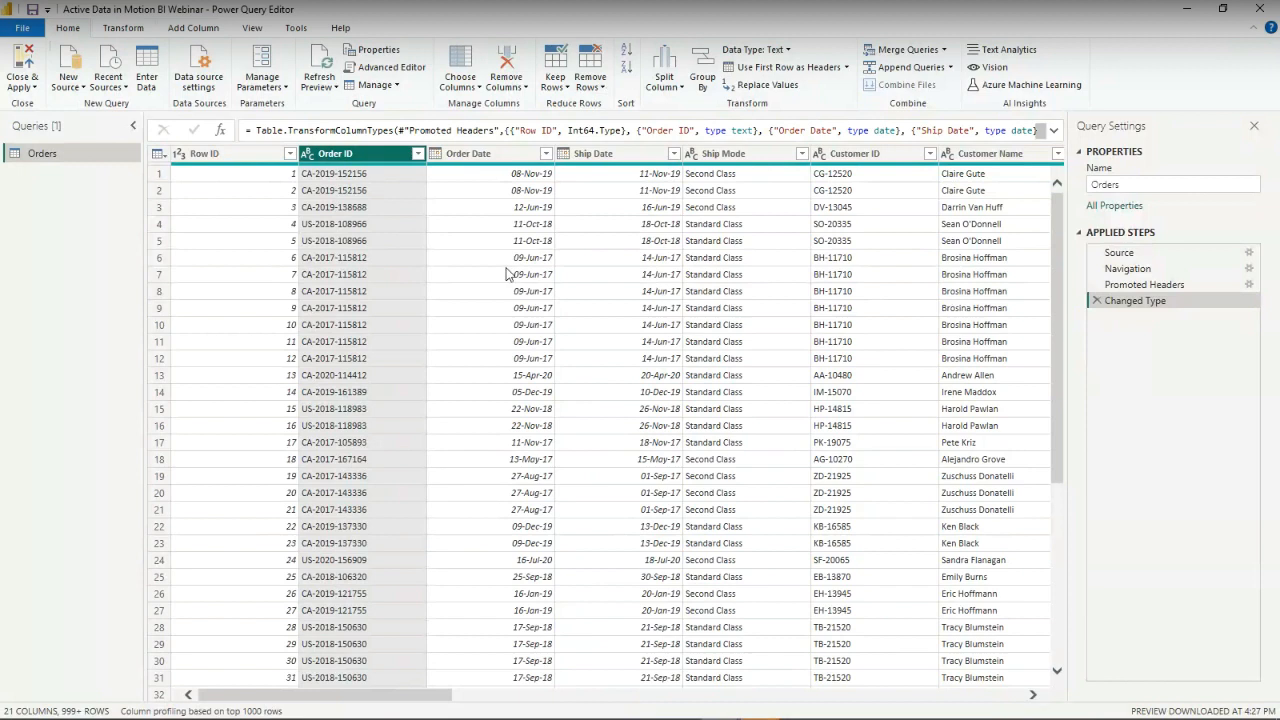
Remove duplicate rows by Order ID from the Orders query, and close Power Query Editor with the changes applied
click(599, 87)
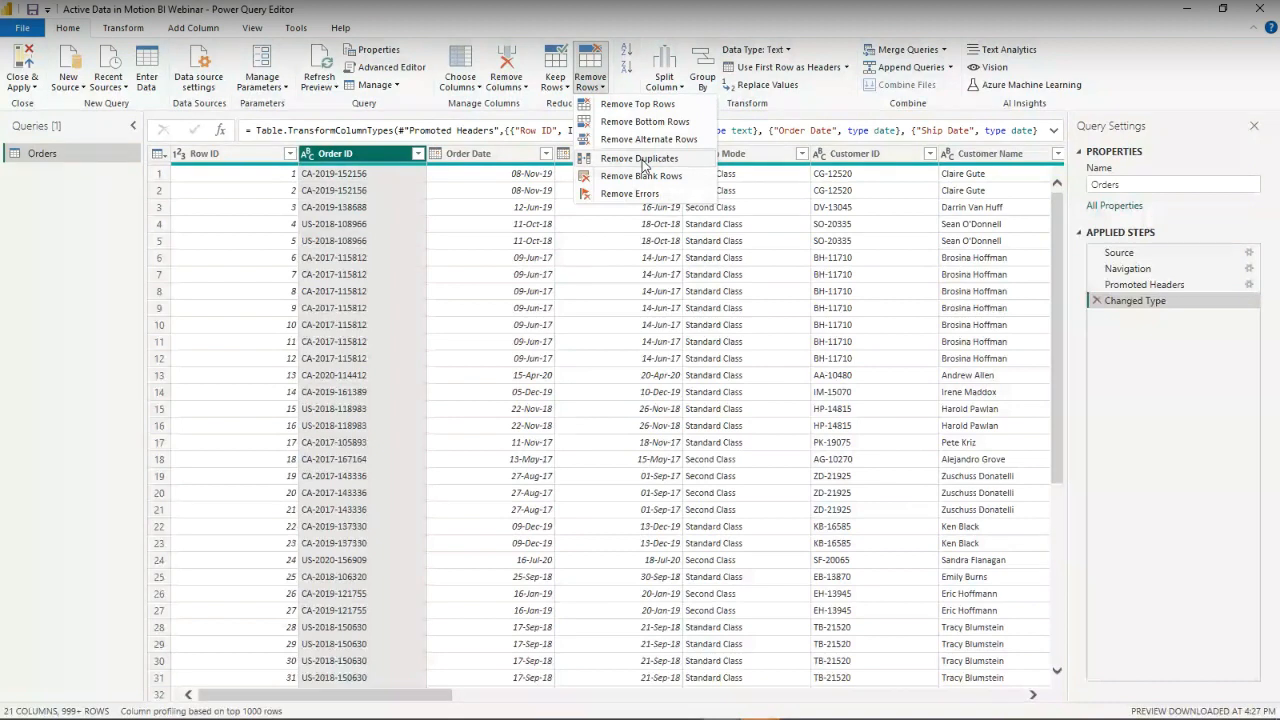
click(643, 162)
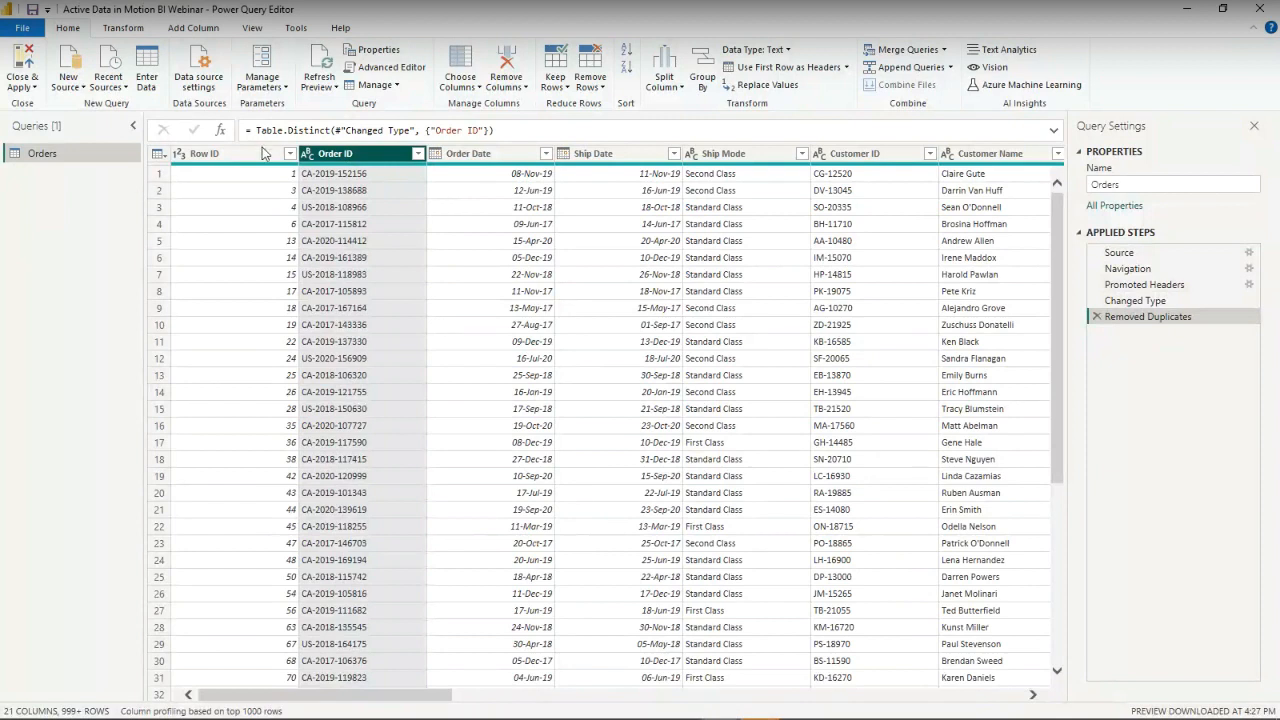
mouse_move(319, 170)
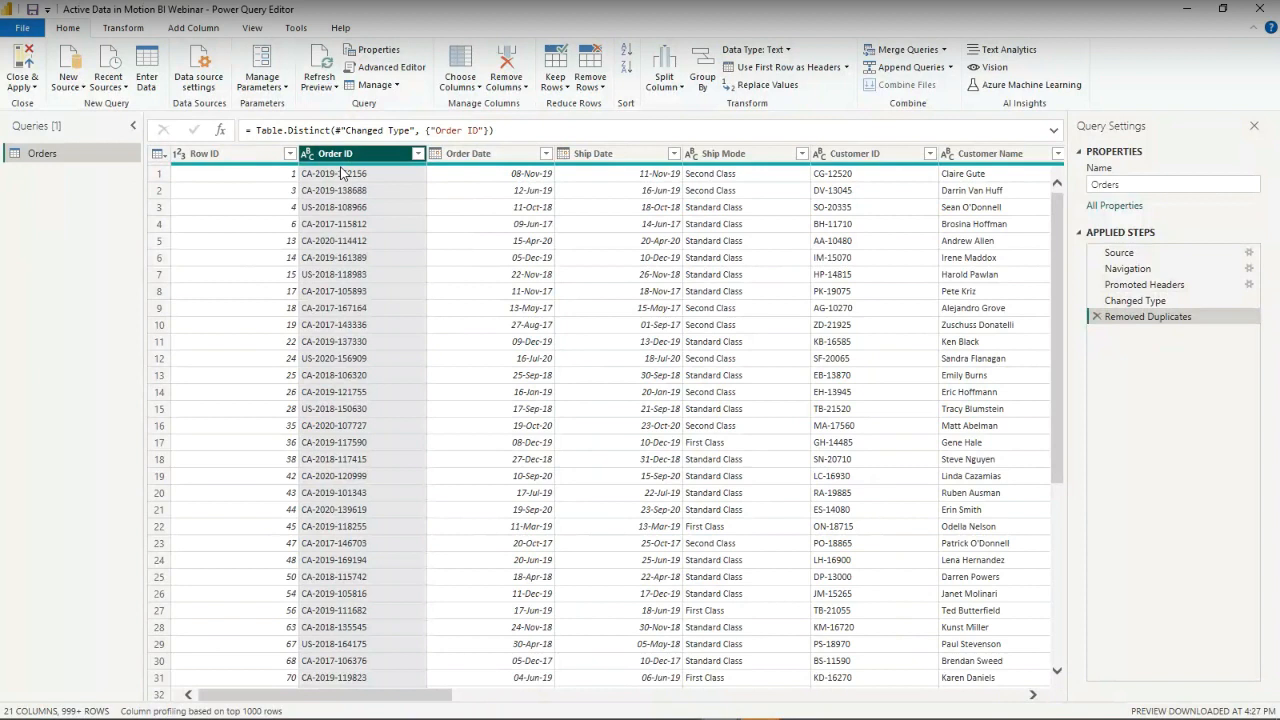
click(35, 90)
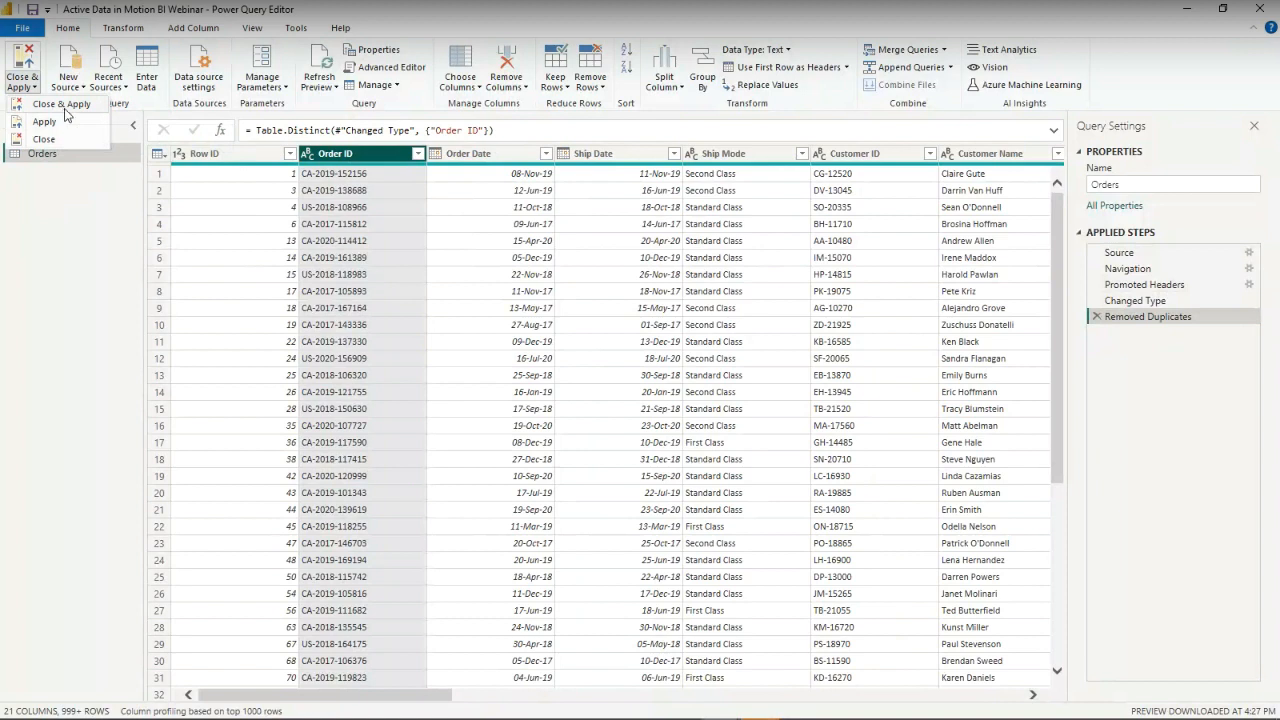
click(64, 110)
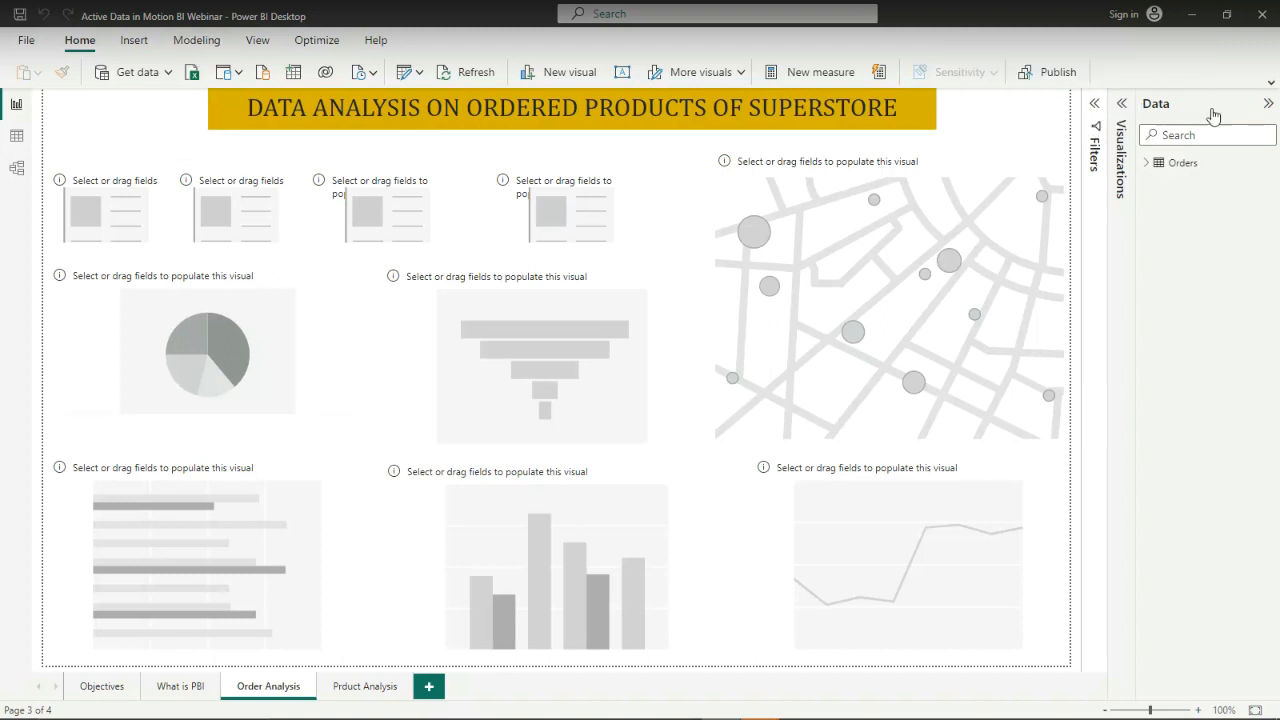
Look over the fields of the loaded Orders table and its card in the model view with the side panes collapsed
click(1152, 168)
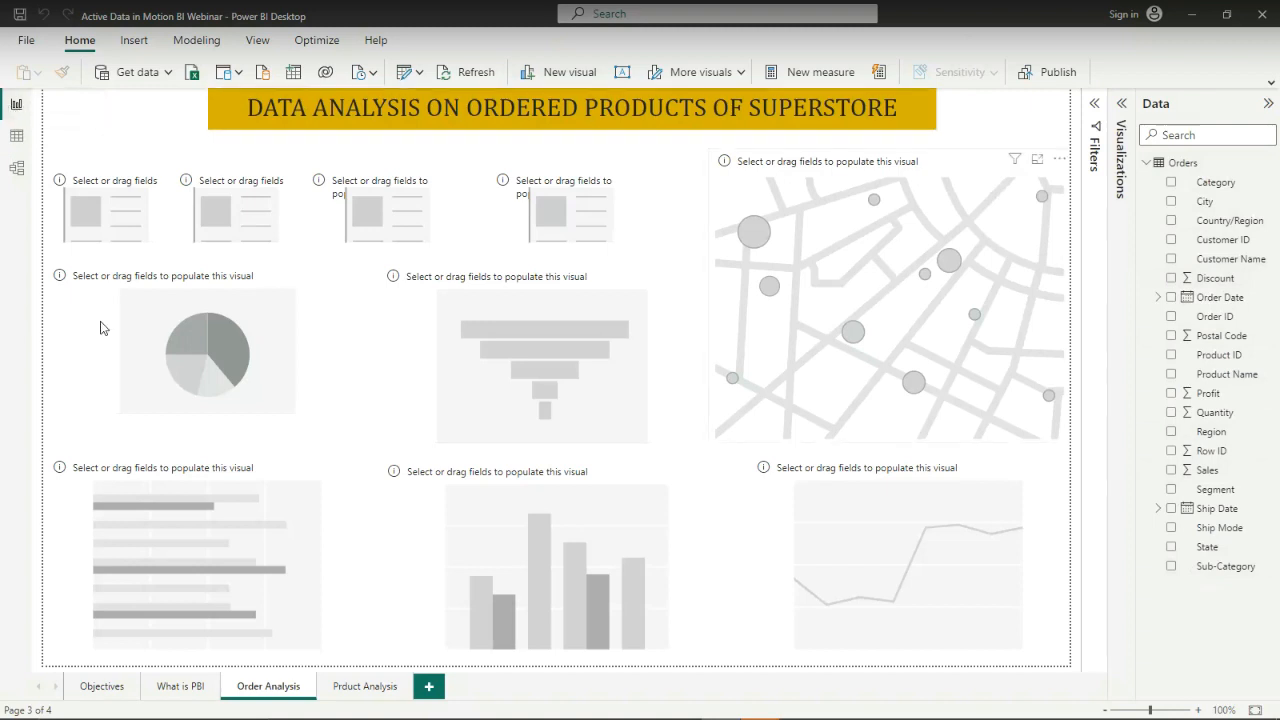
click(16, 140)
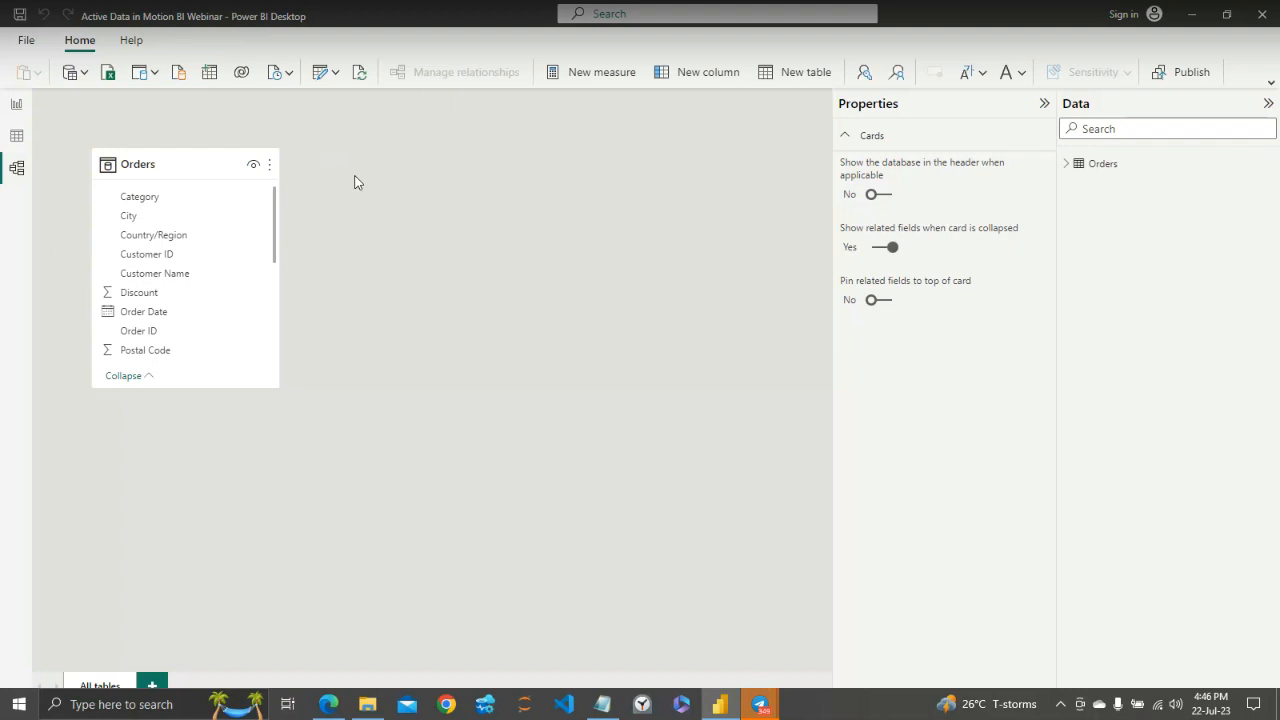
click(1044, 105)
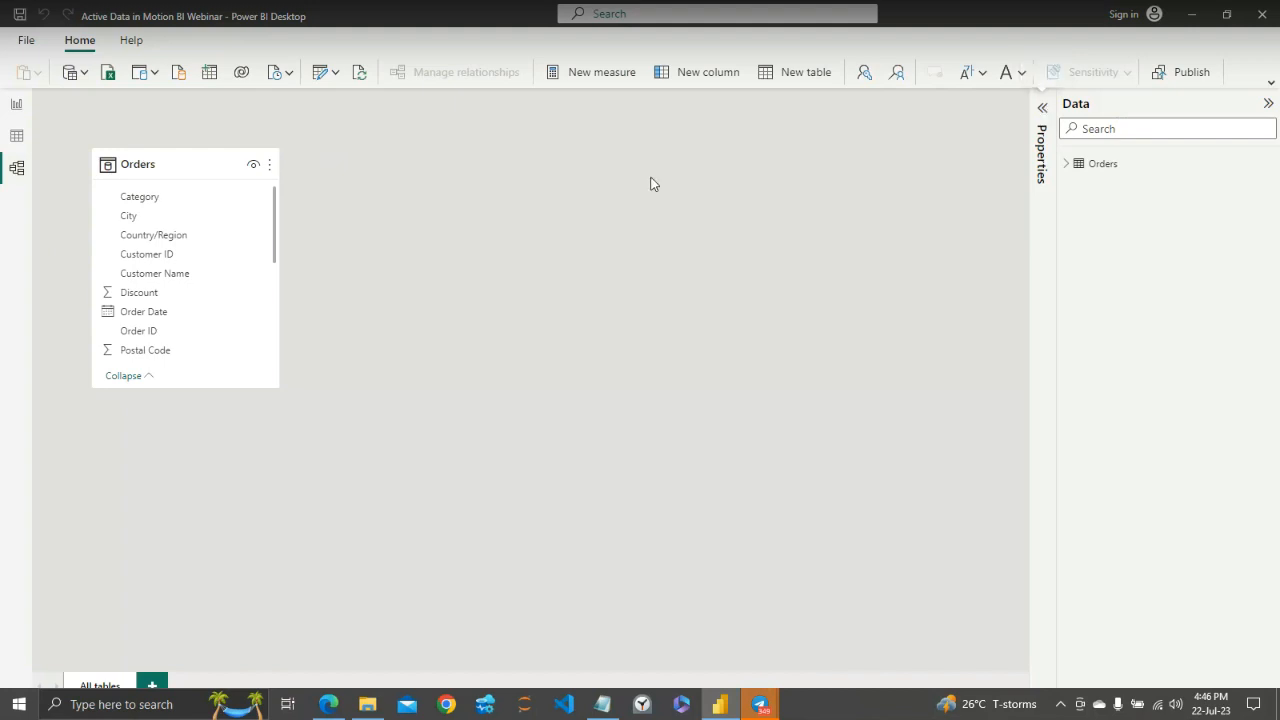
click(1268, 106)
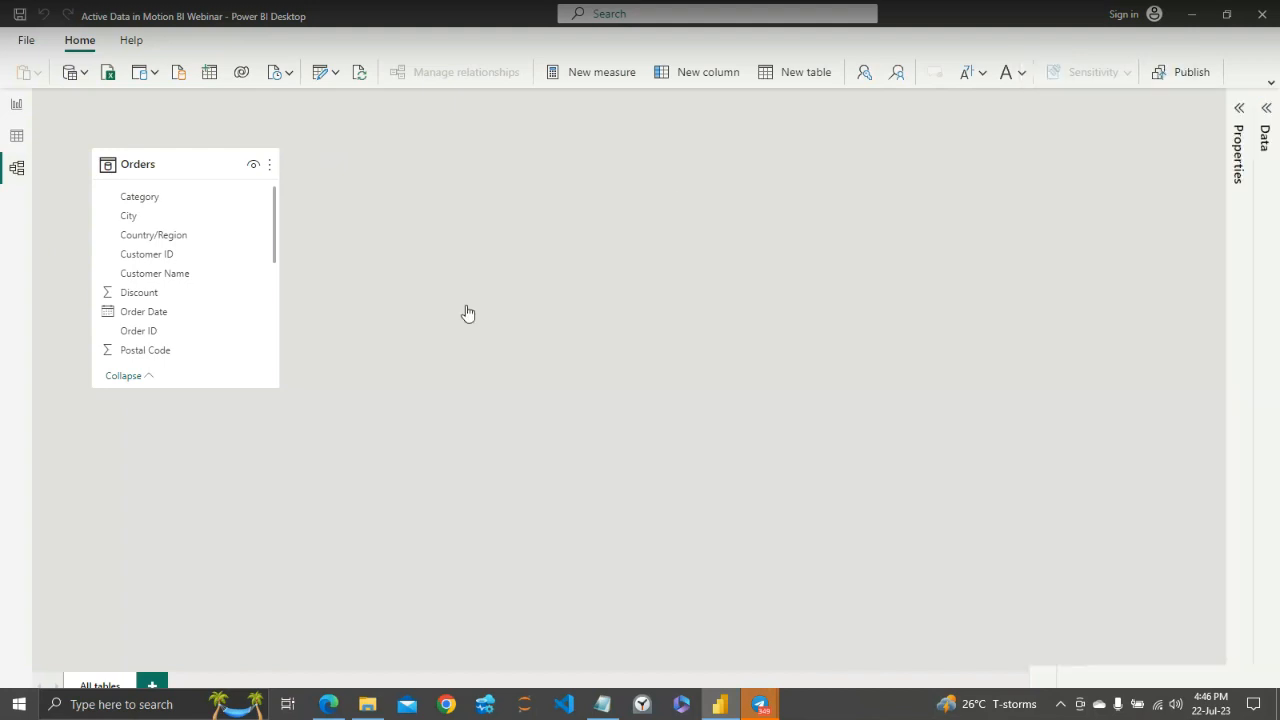
Review the Objectives and What is PBI report pages and return to the Order Analysis page
click(14, 148)
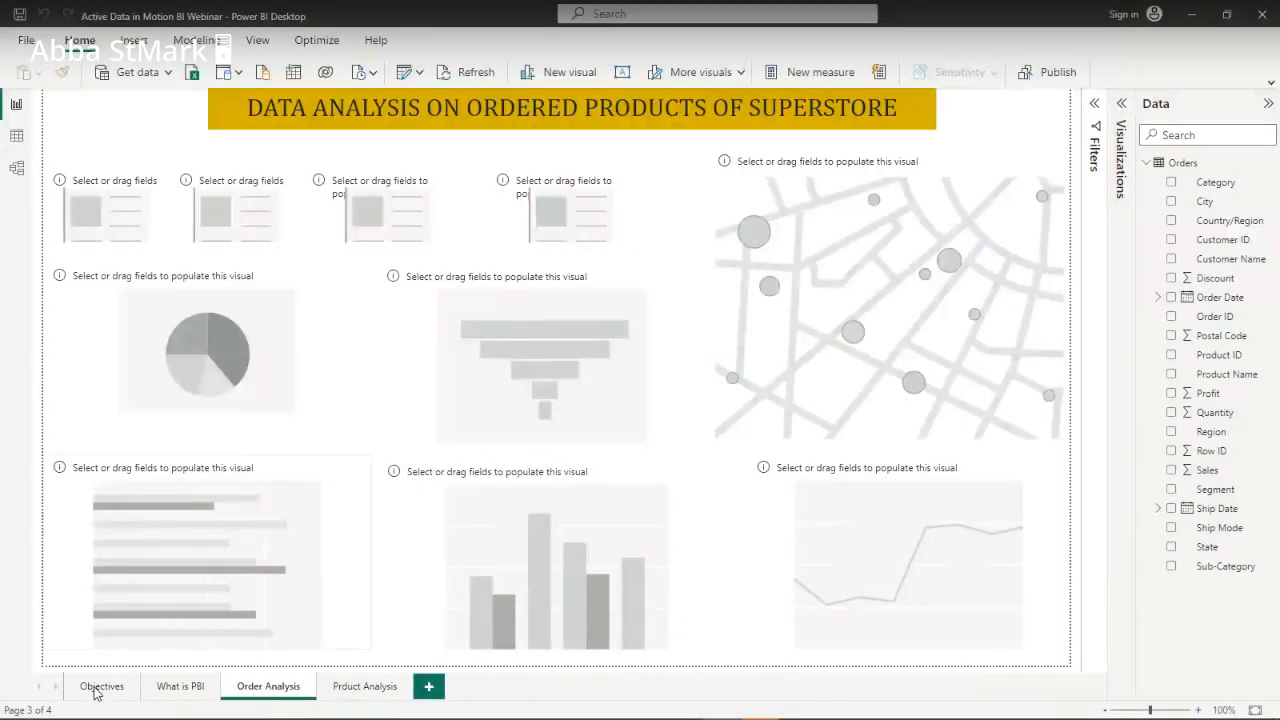
click(100, 687)
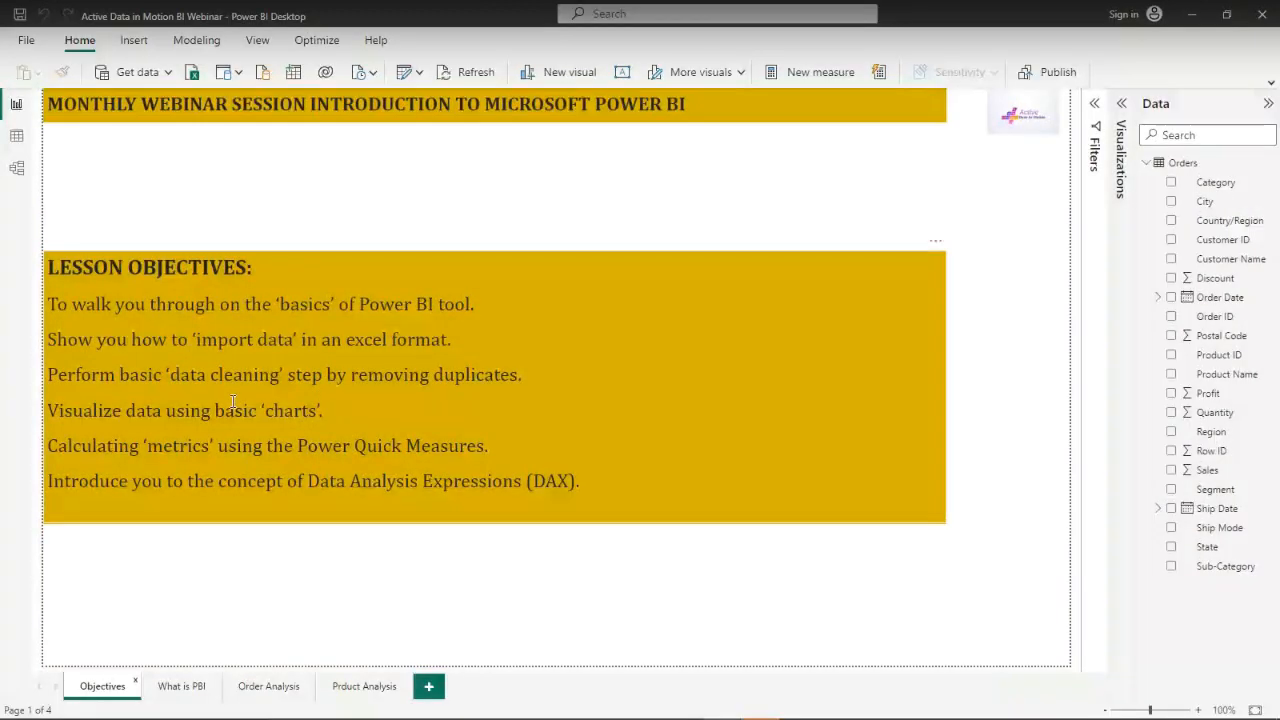
click(178, 687)
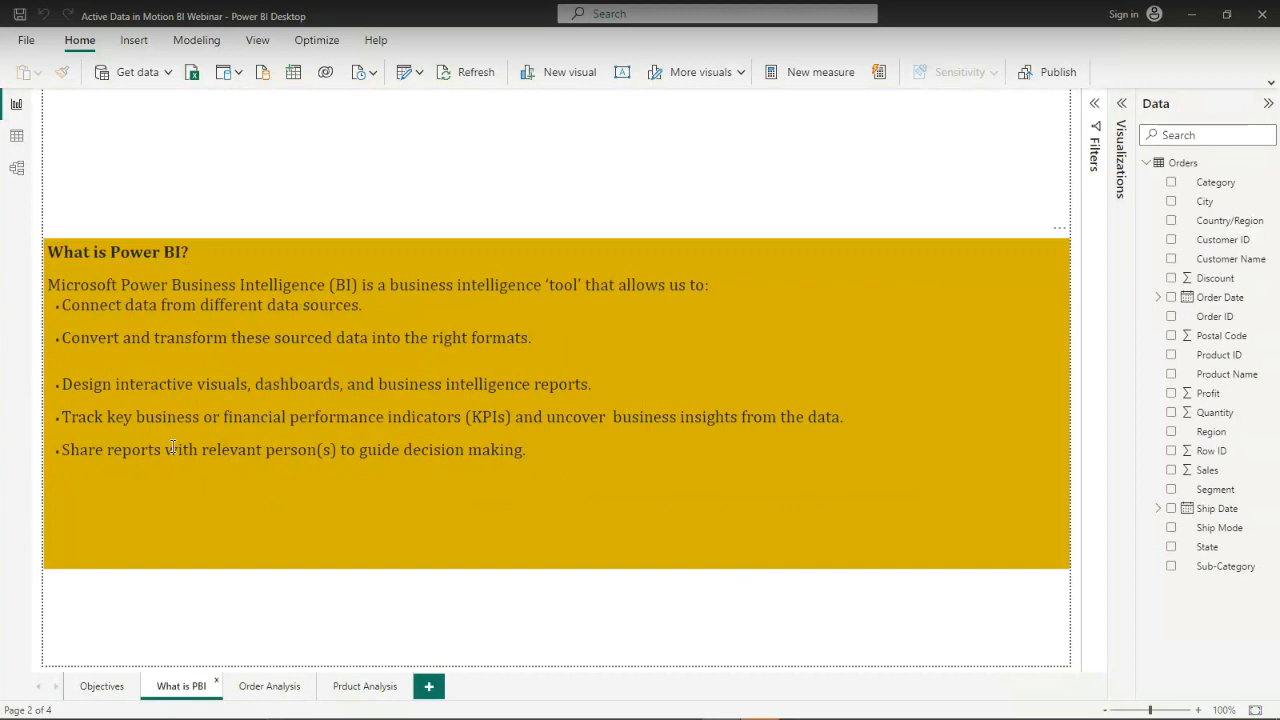
click(268, 688)
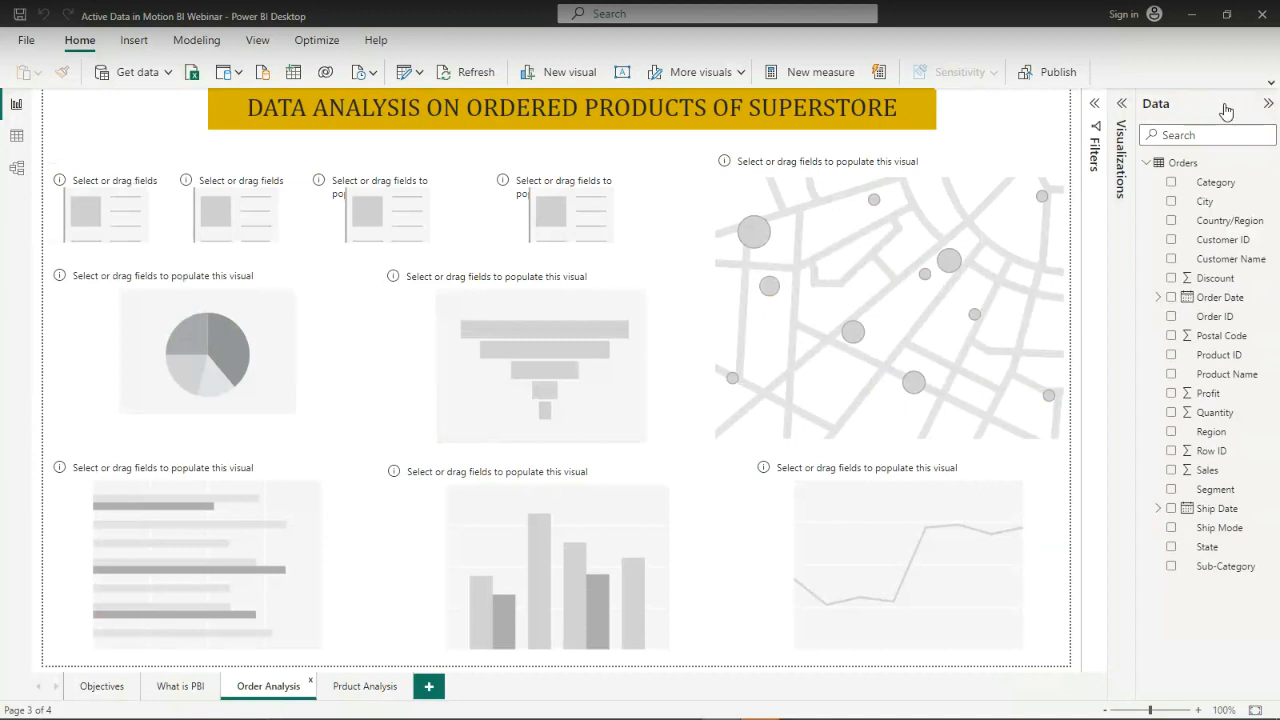
Expand the visual building options and add the Product ID field to the first card on the Order Analysis page
click(1121, 104)
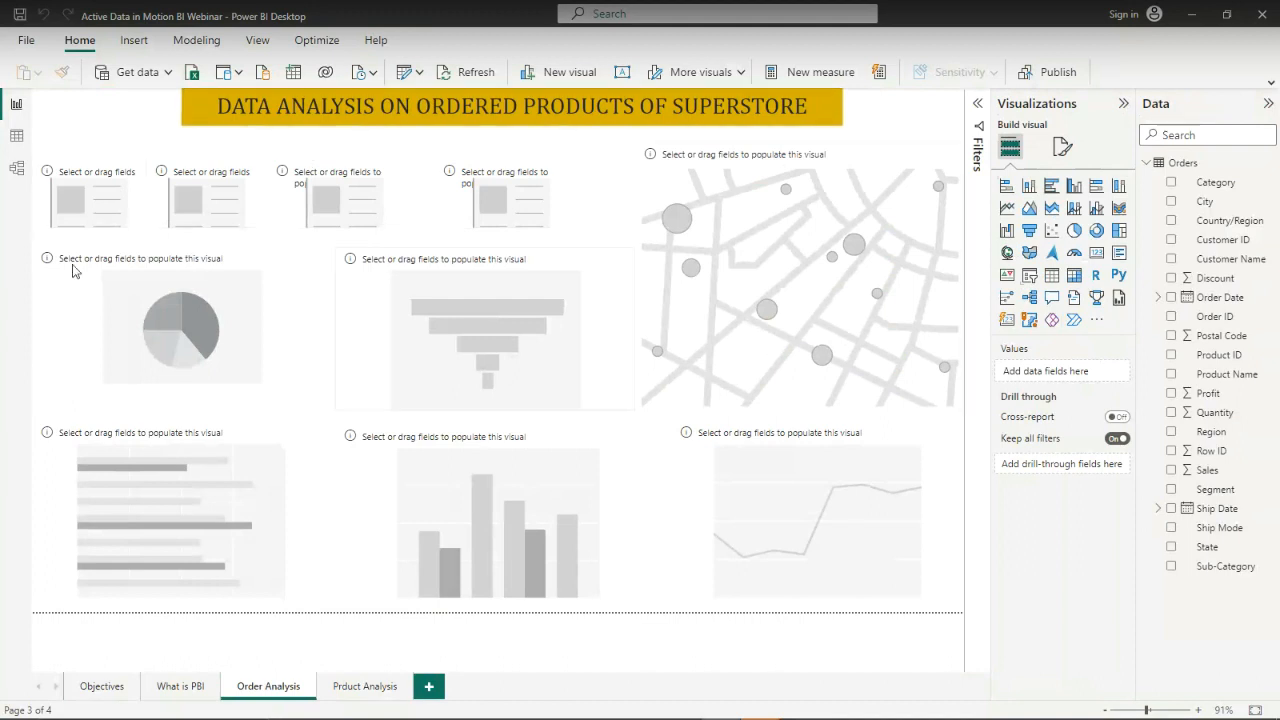
click(97, 220)
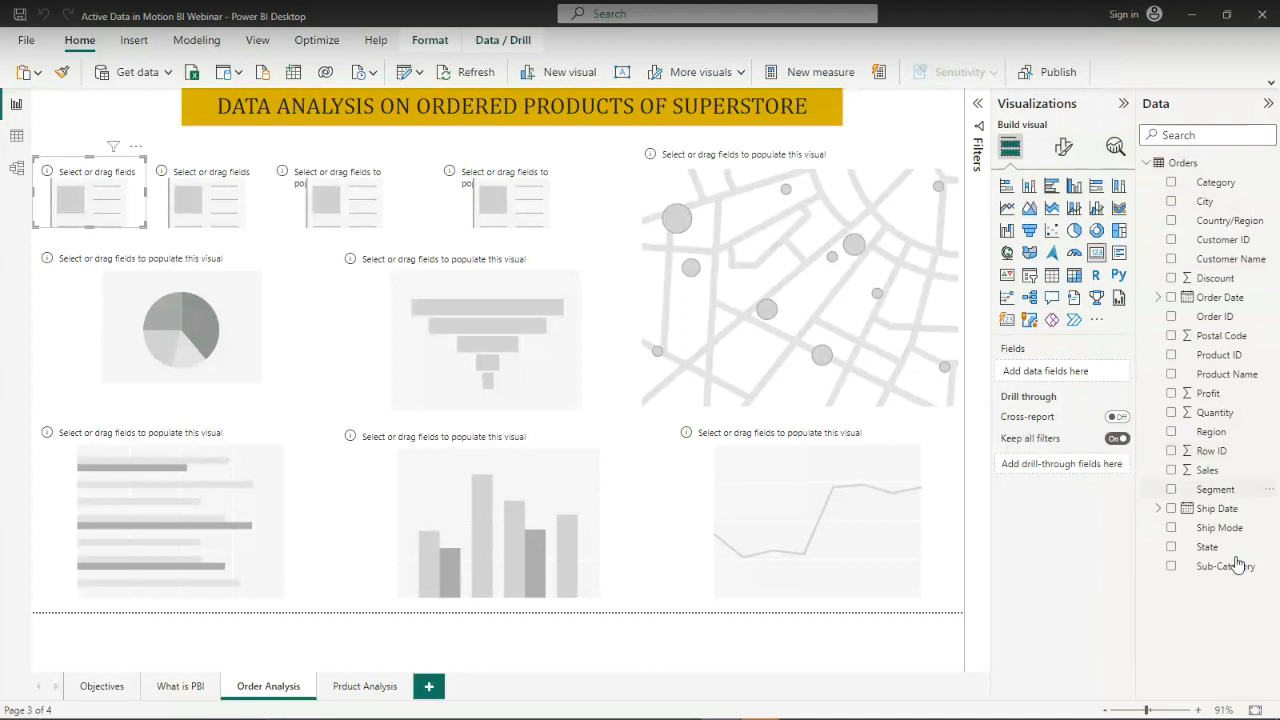
click(1172, 358)
click(1172, 358)
click(1172, 357)
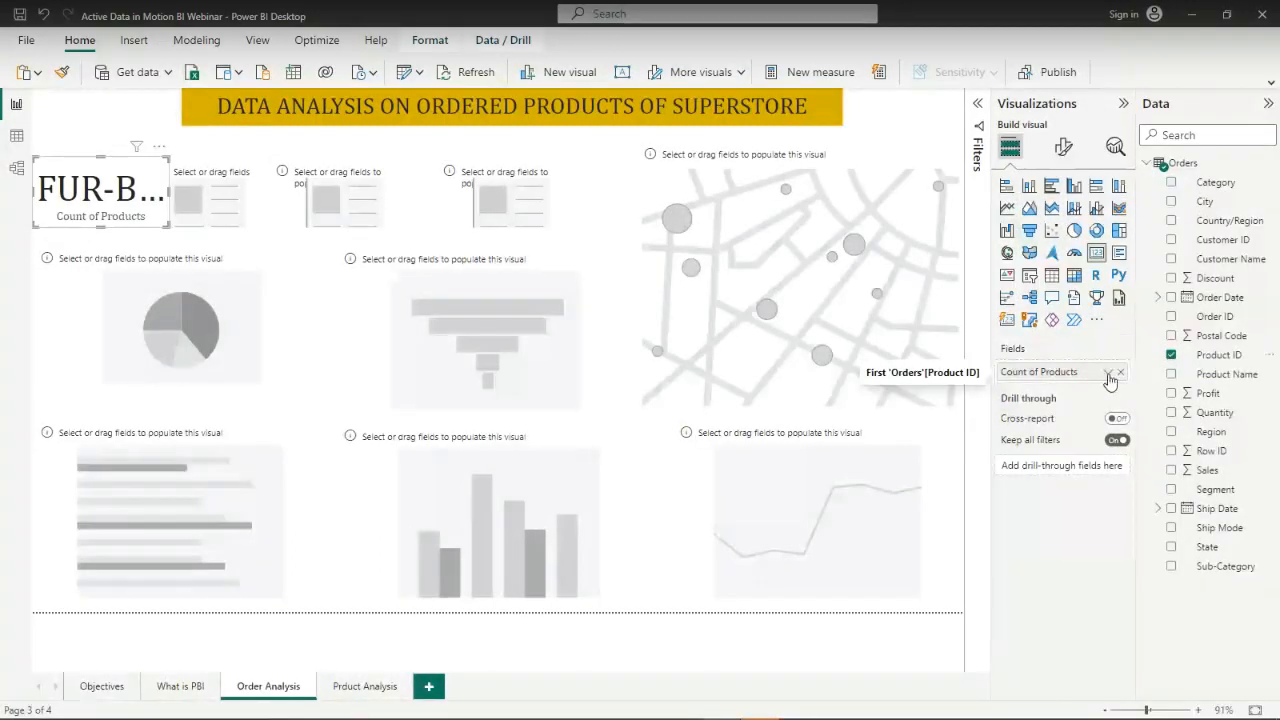
Summarize the Product ID field in the first card as Count (Distinct)
click(1107, 373)
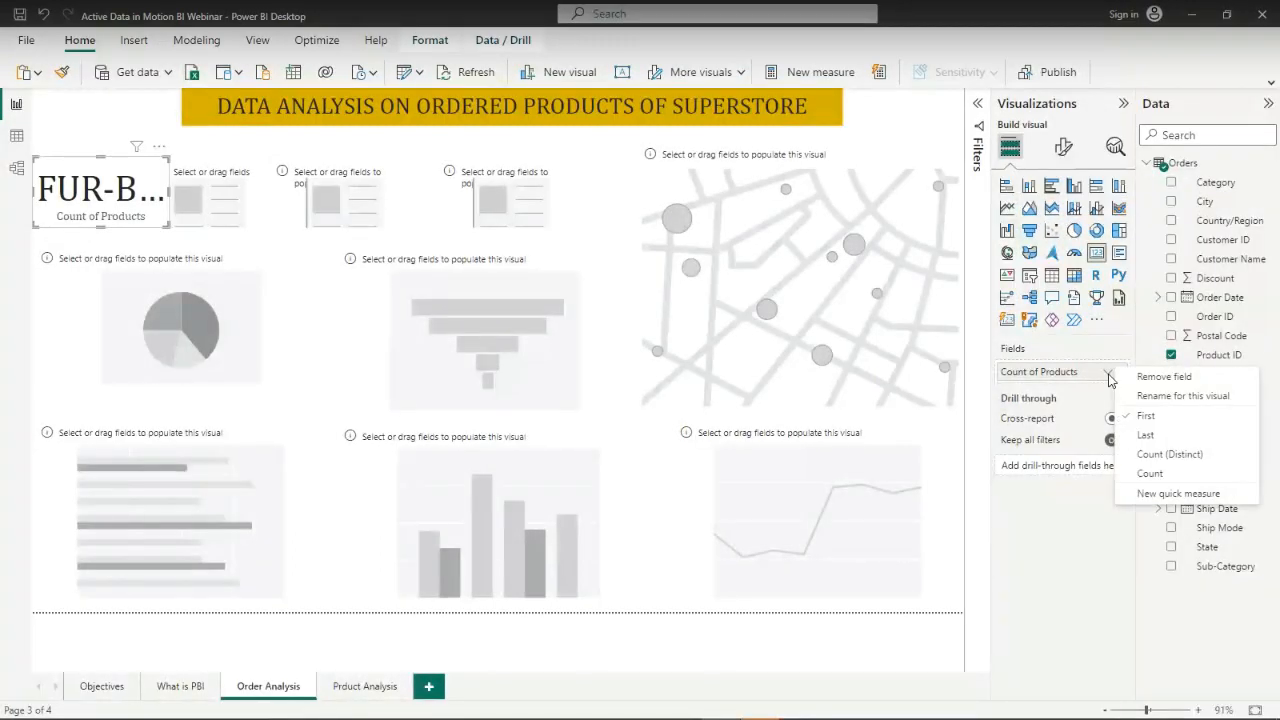
click(1149, 474)
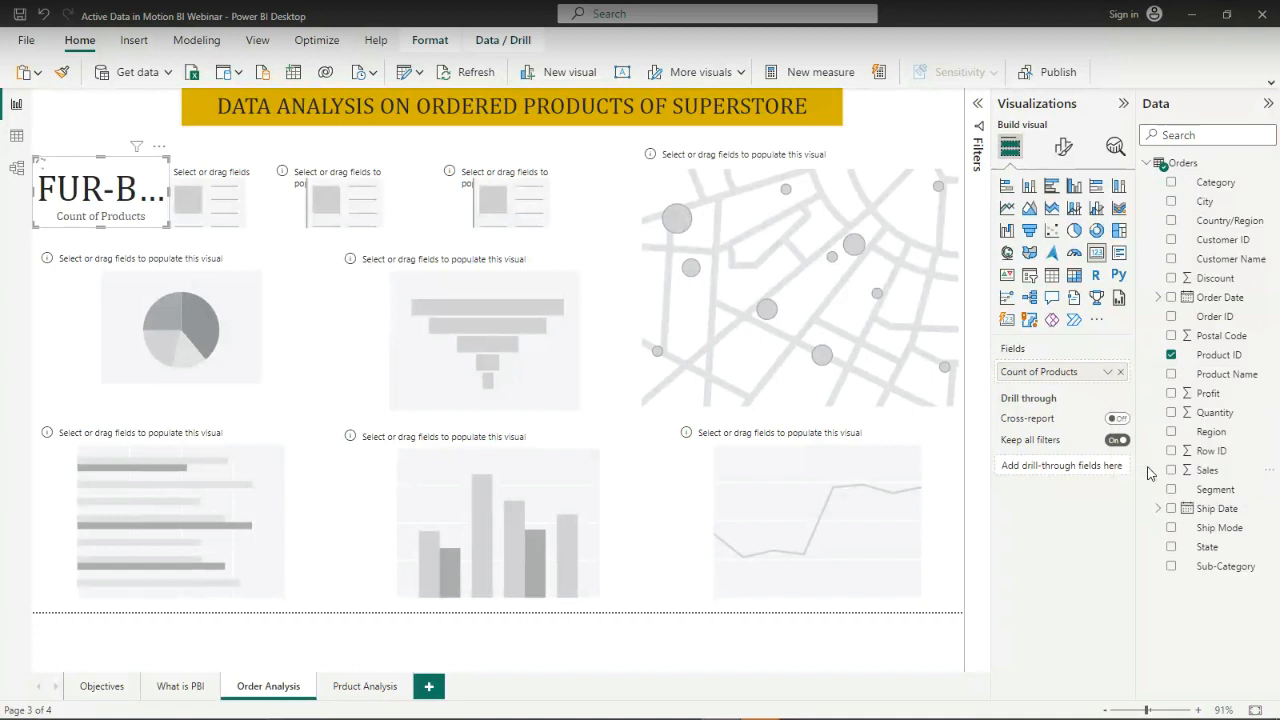
click(1108, 374)
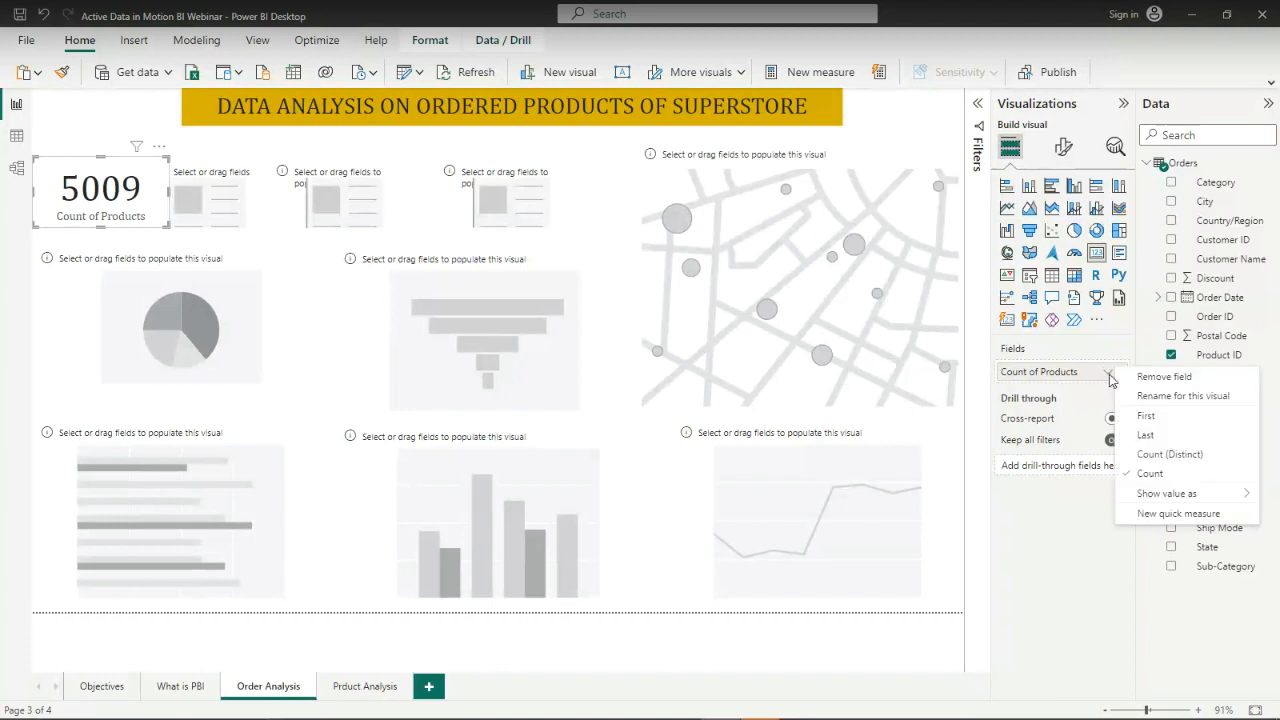
click(1153, 459)
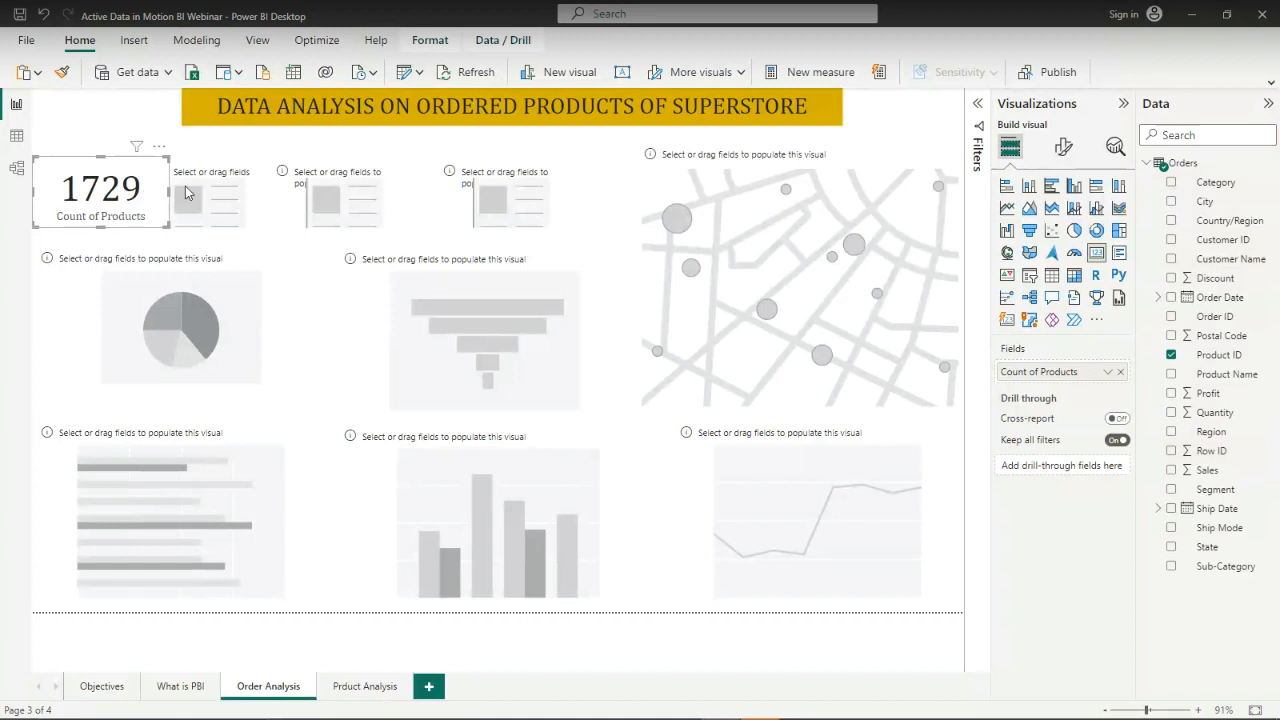
Reposition the empty second card directly beside the Count of Products card so the two do not overlap
drag(238, 193, 241, 188)
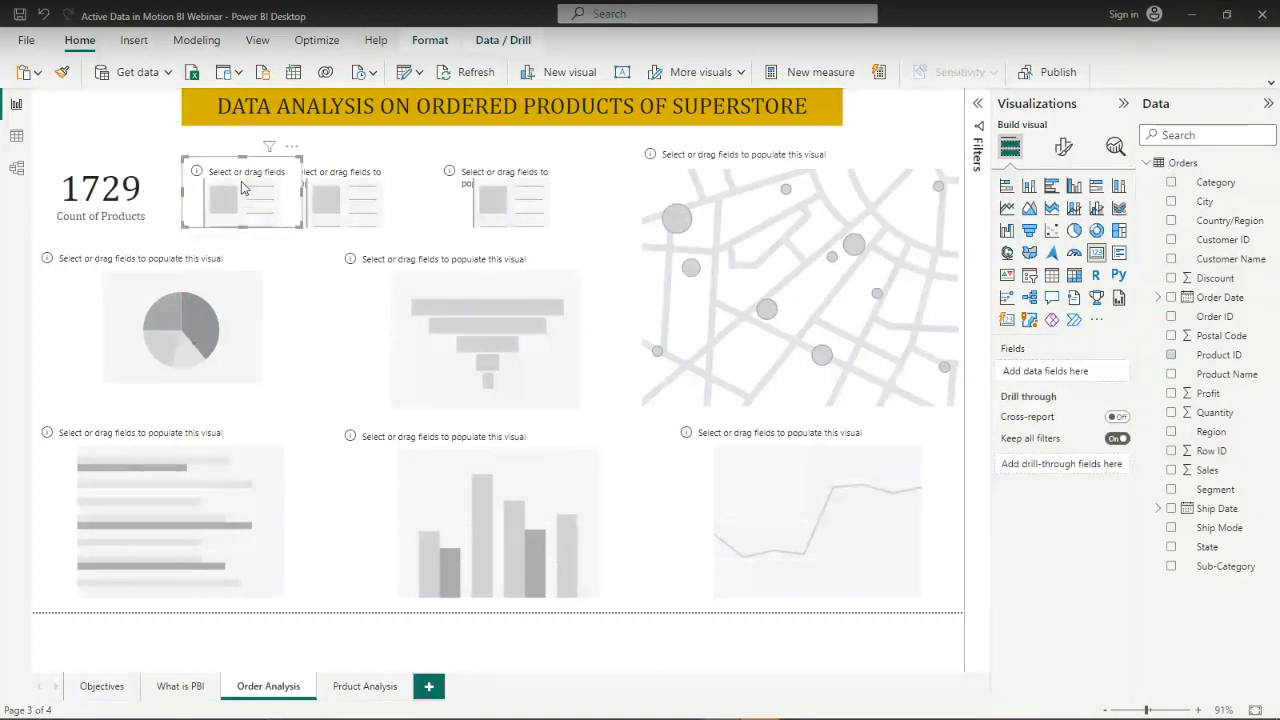
click(93, 203)
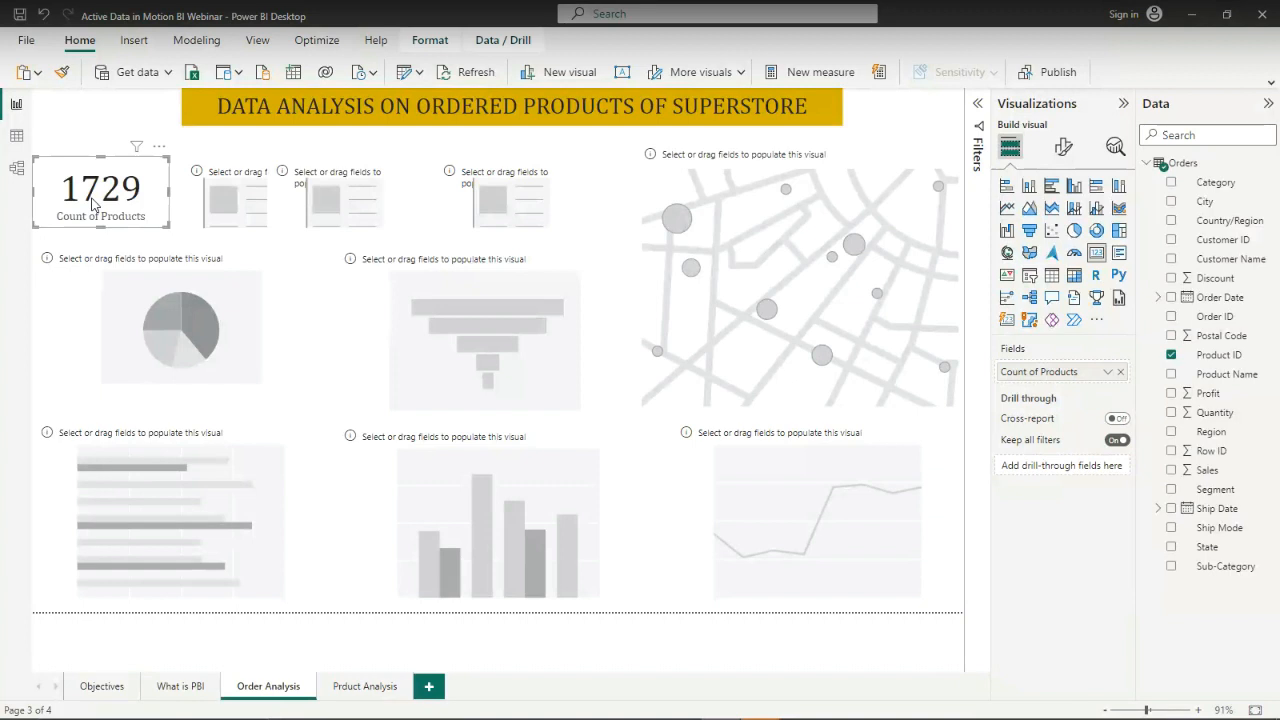
click(197, 213)
click(88, 220)
click(201, 210)
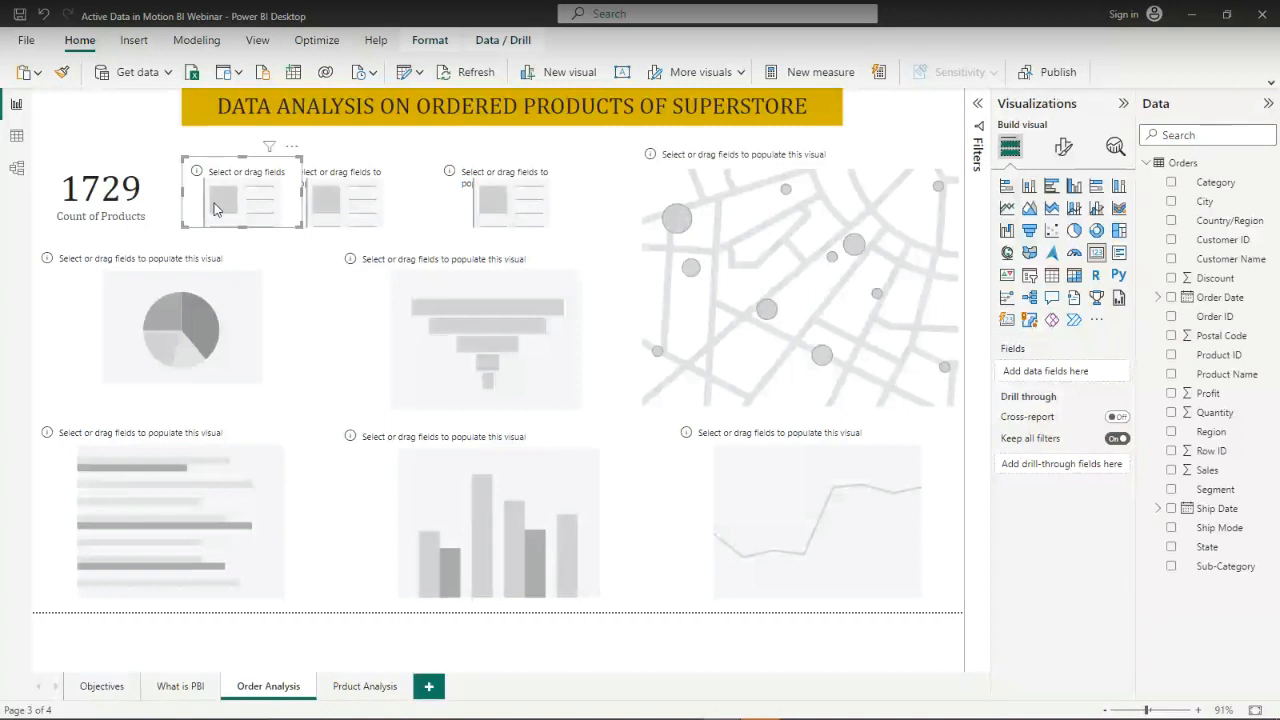
key(Left)
key(Left)
key(Left)
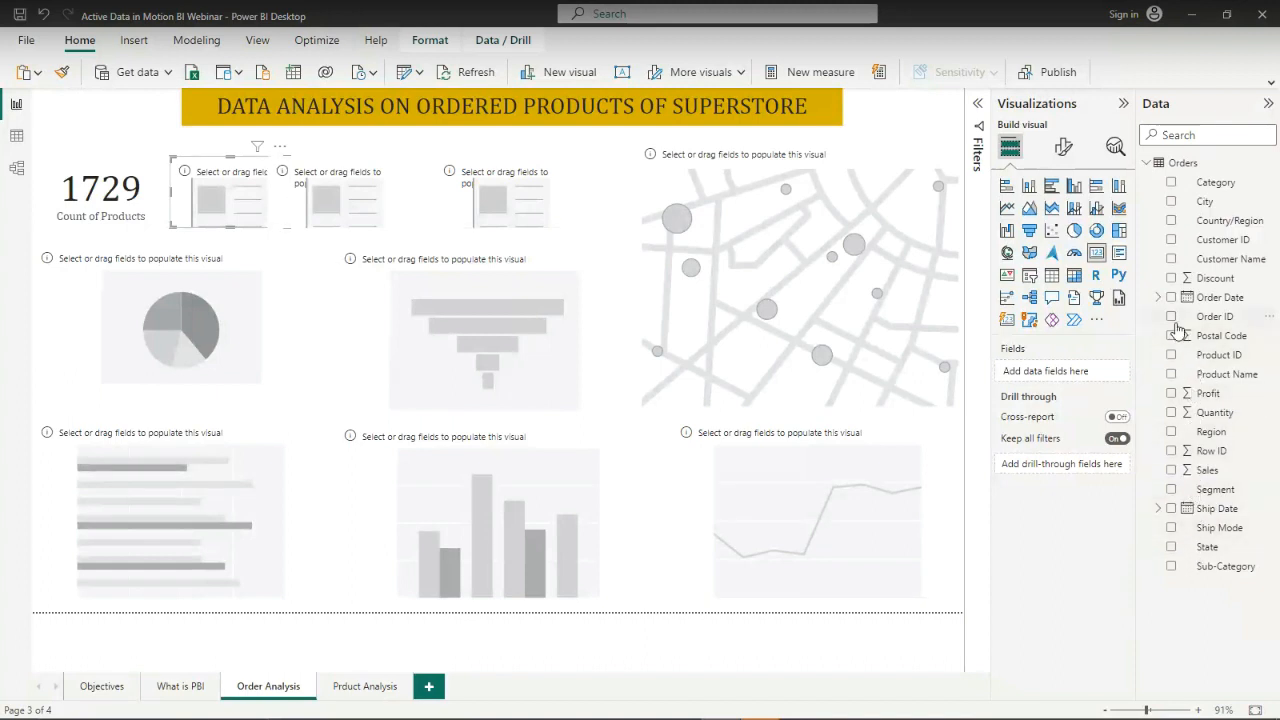
Fill the second card with Order ID summarized as Count, and narrow the card to clear the third one
drag(1200, 320, 242, 208)
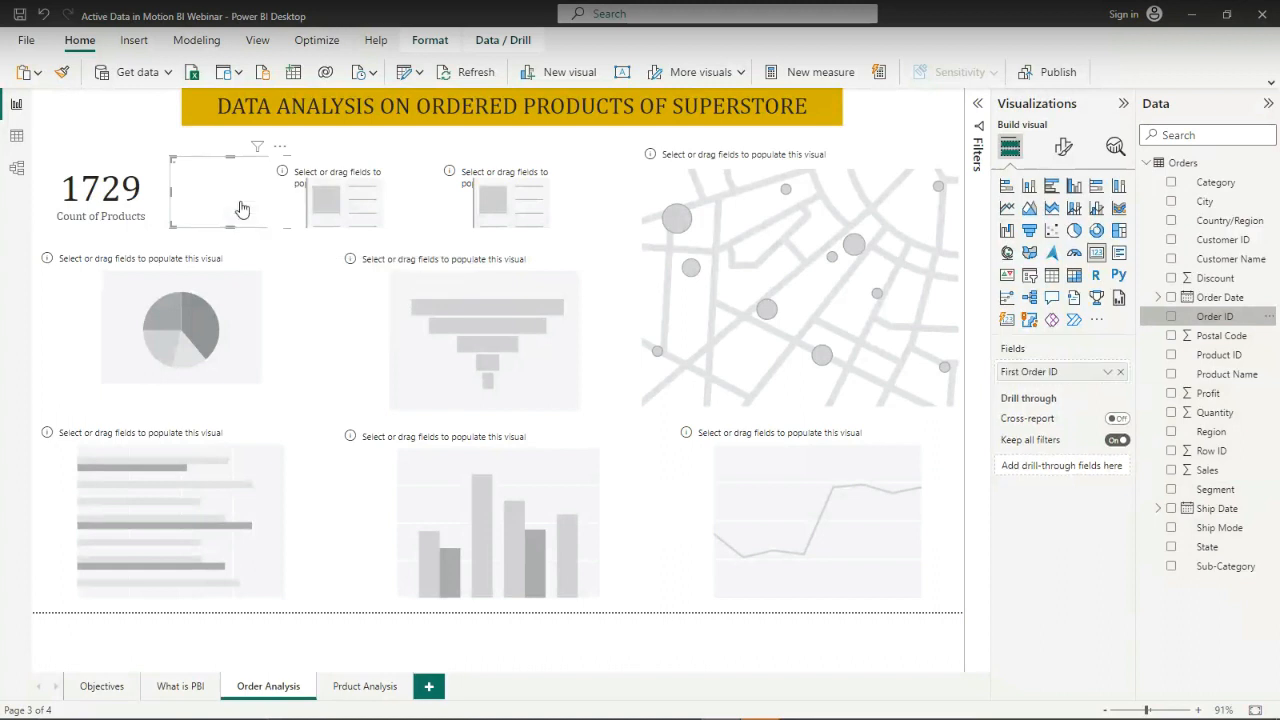
click(1106, 376)
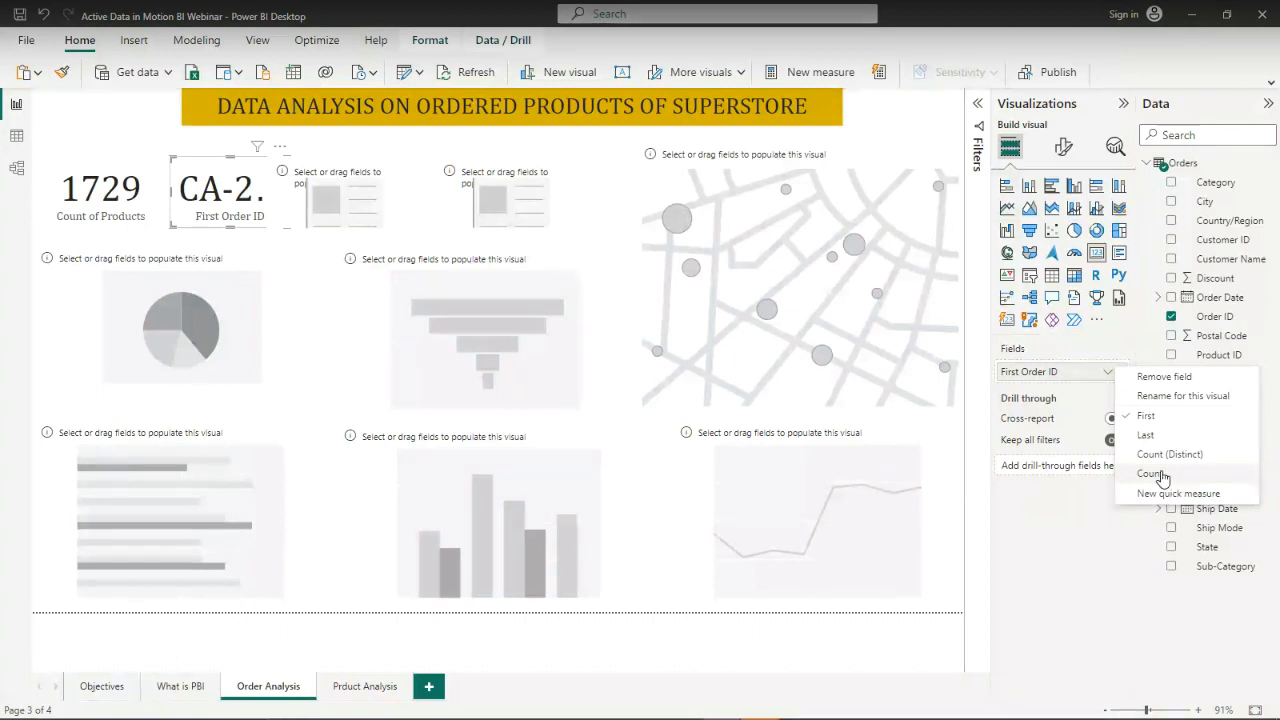
click(1152, 474)
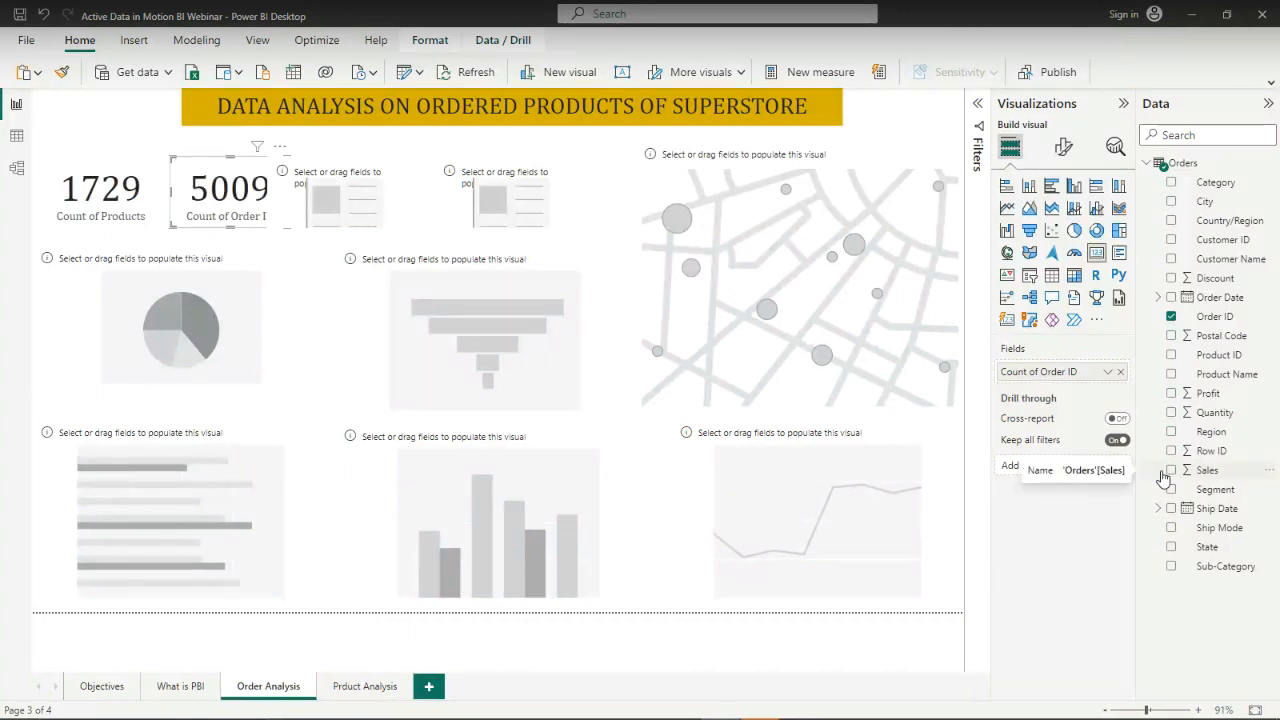
click(75, 194)
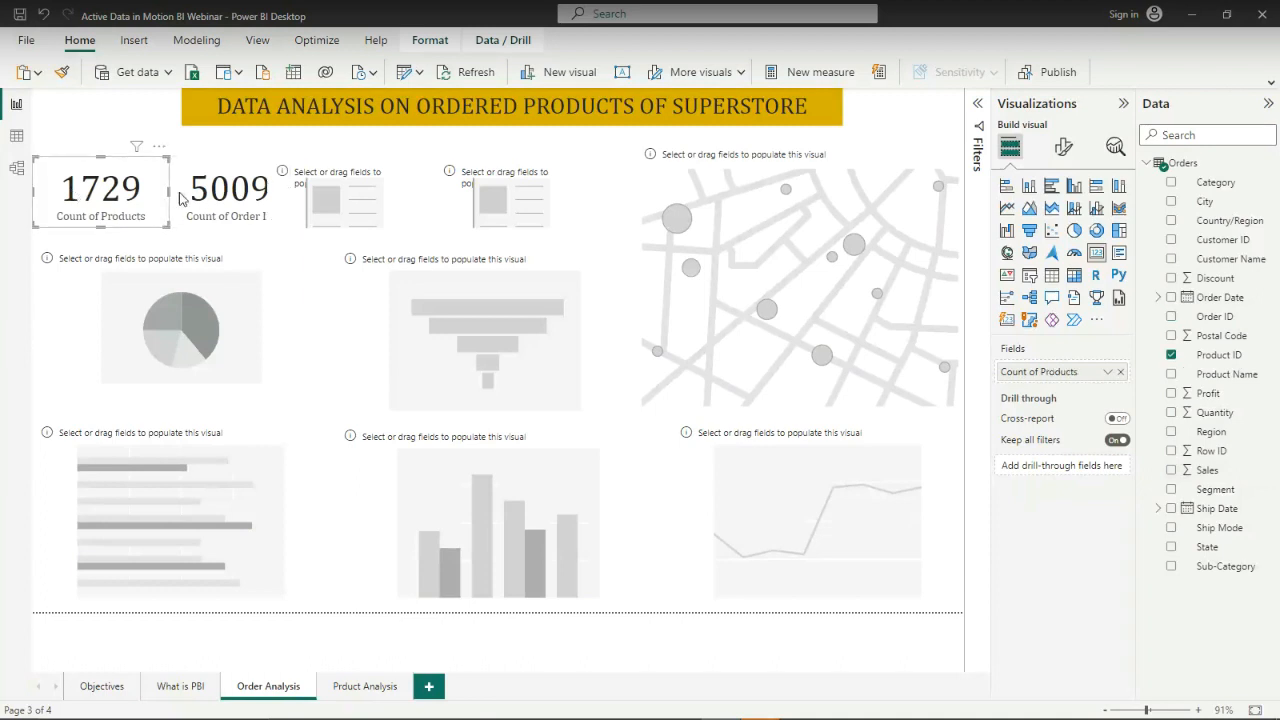
click(238, 199)
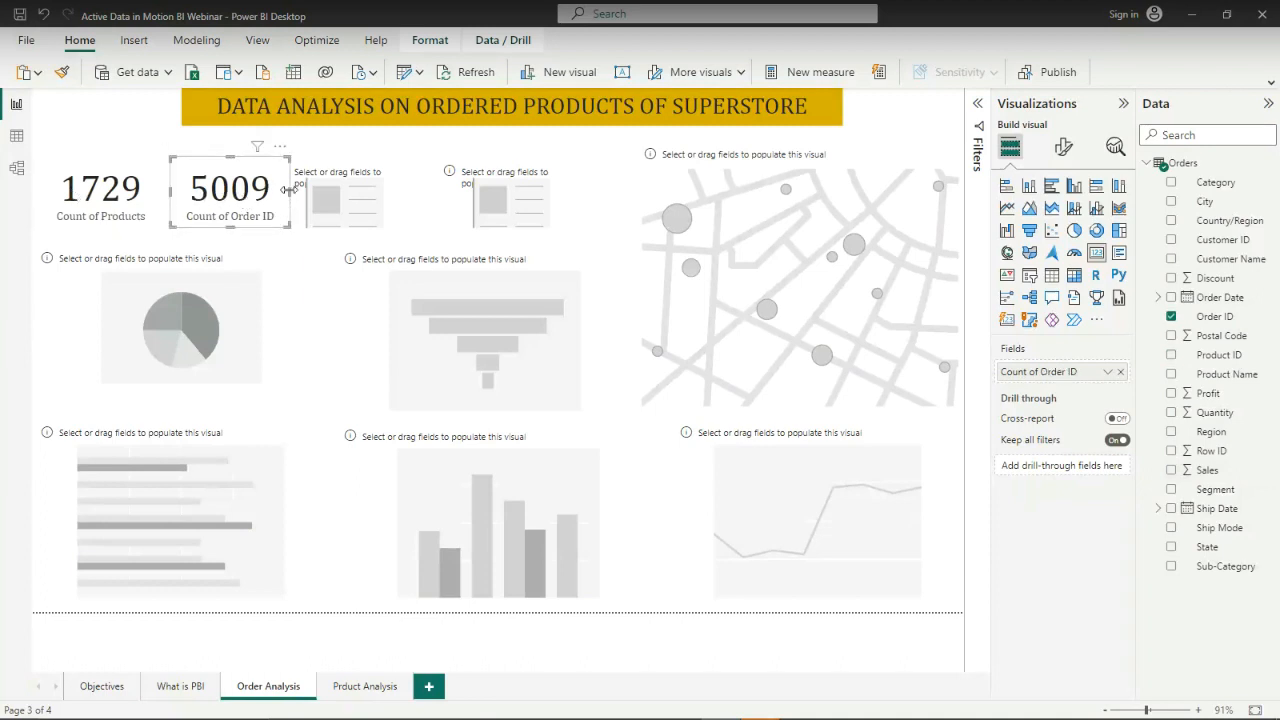
mouse_move(290, 192)
mouse_down()
mouse_move(302, 192)
mouse_move(274, 196)
mouse_up()
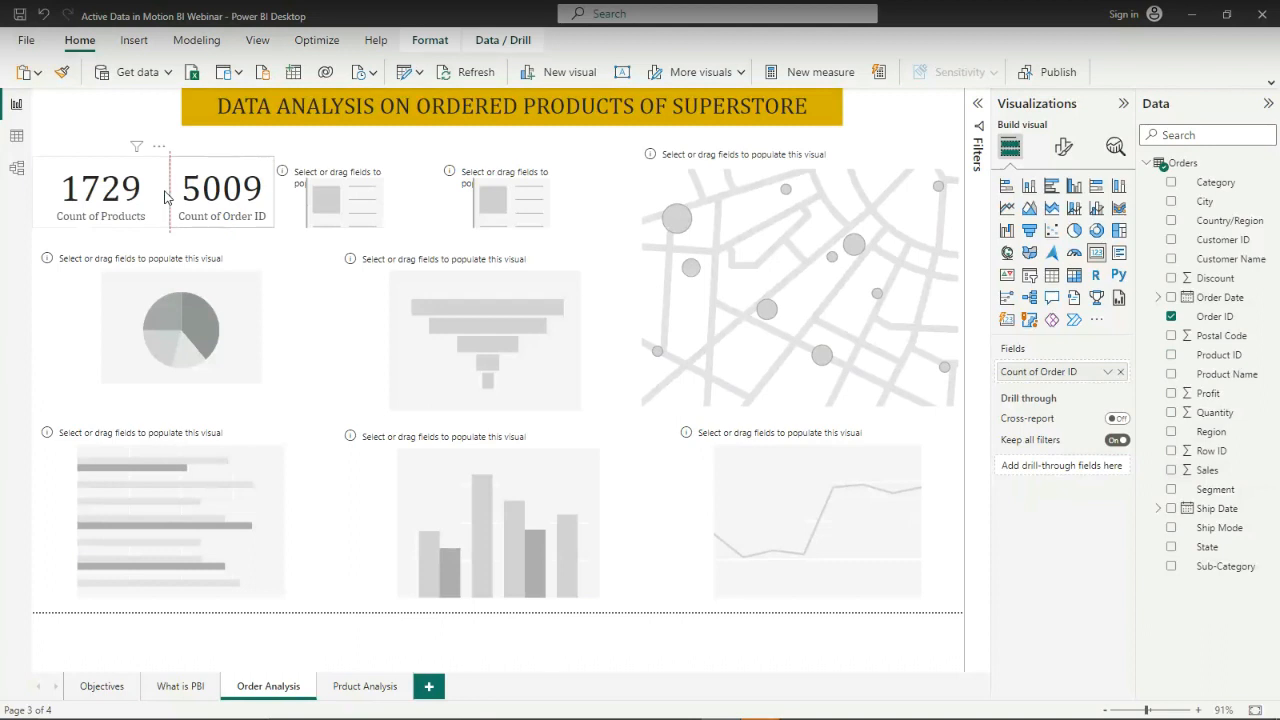
Shift the third card clear of the Count of Order ID card and fill it with the Sales field
click(412, 199)
click(294, 212)
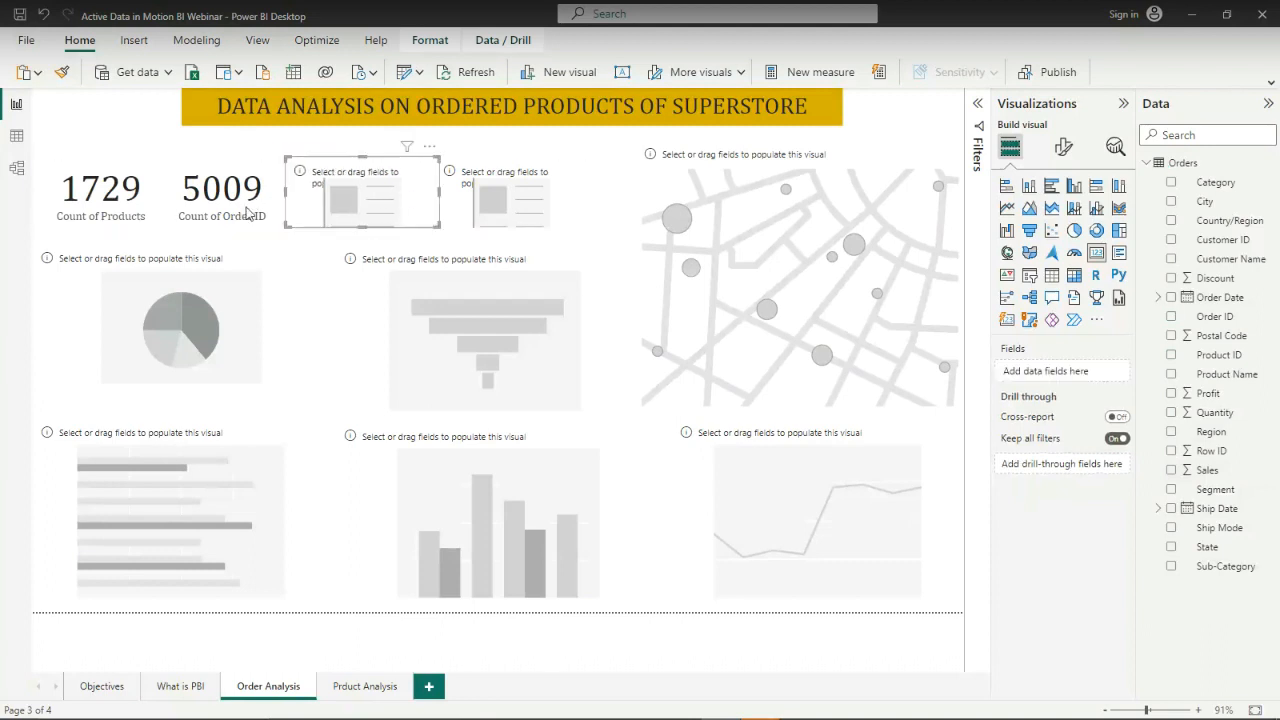
click(248, 212)
click(368, 188)
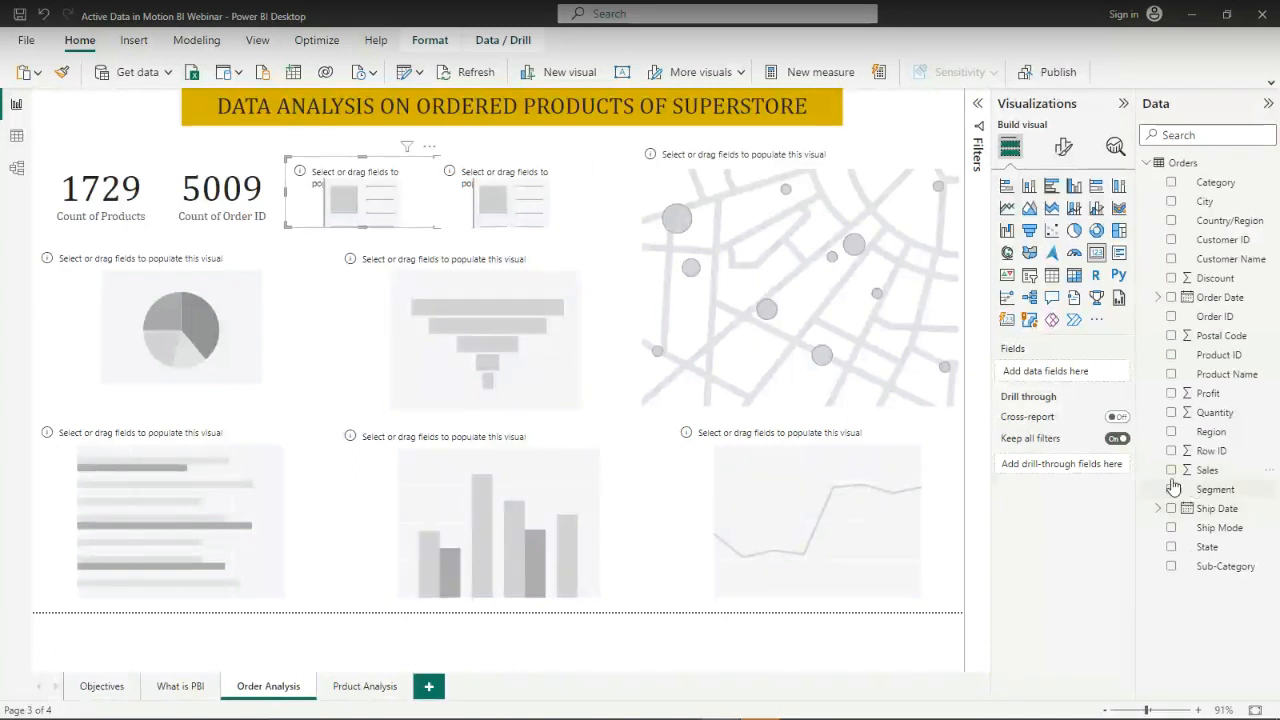
drag(1227, 476, 393, 196)
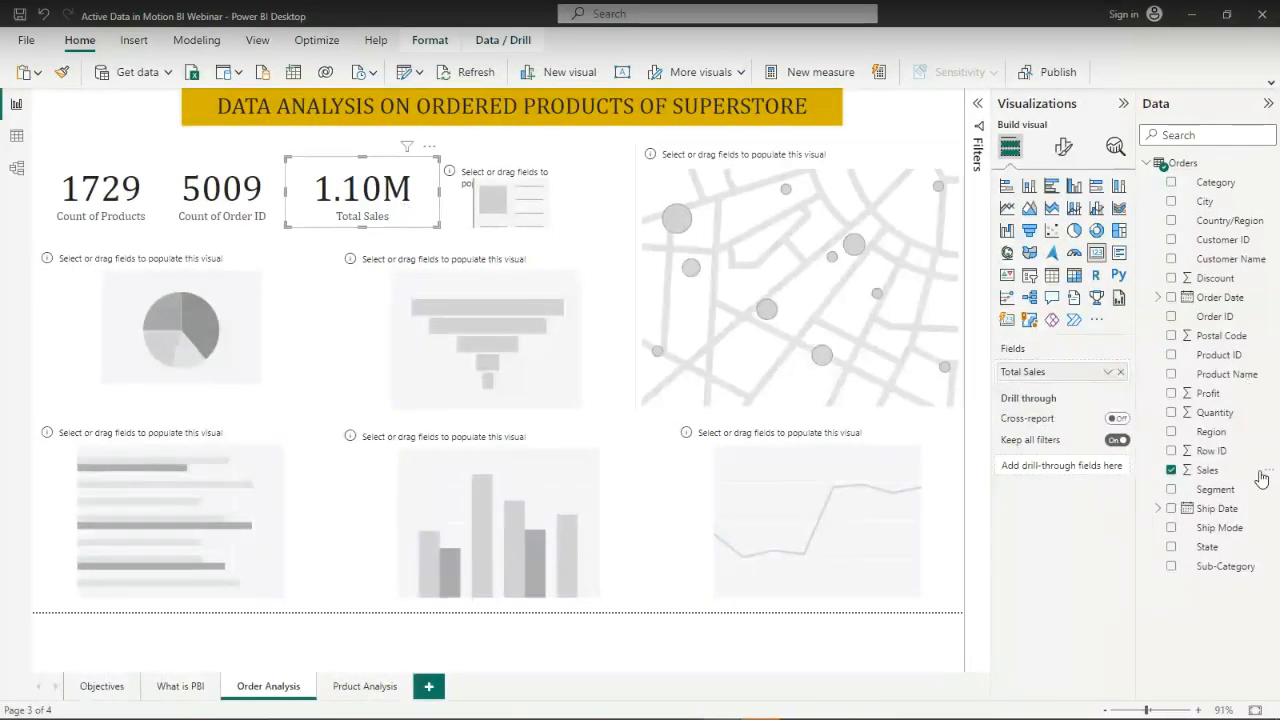
Move the fourth card away from the Total Sales card and fill it with the Profit field
drag(553, 197, 580, 197)
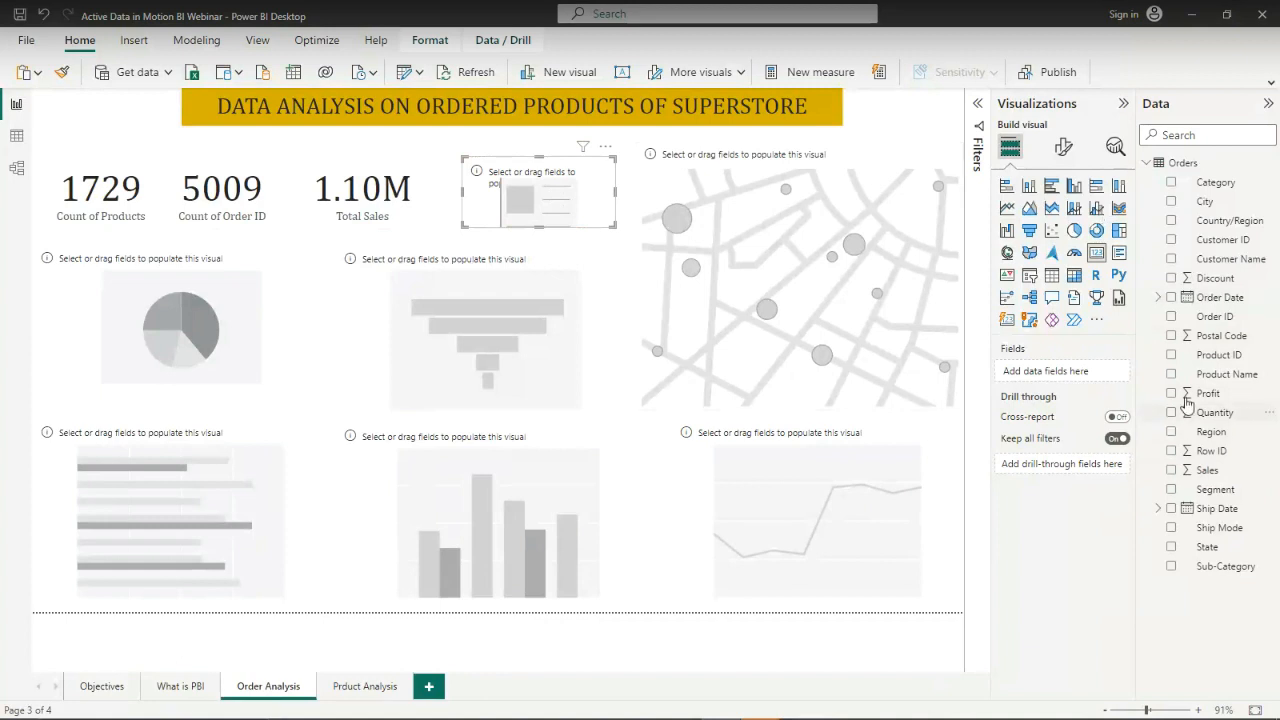
drag(1178, 398, 562, 204)
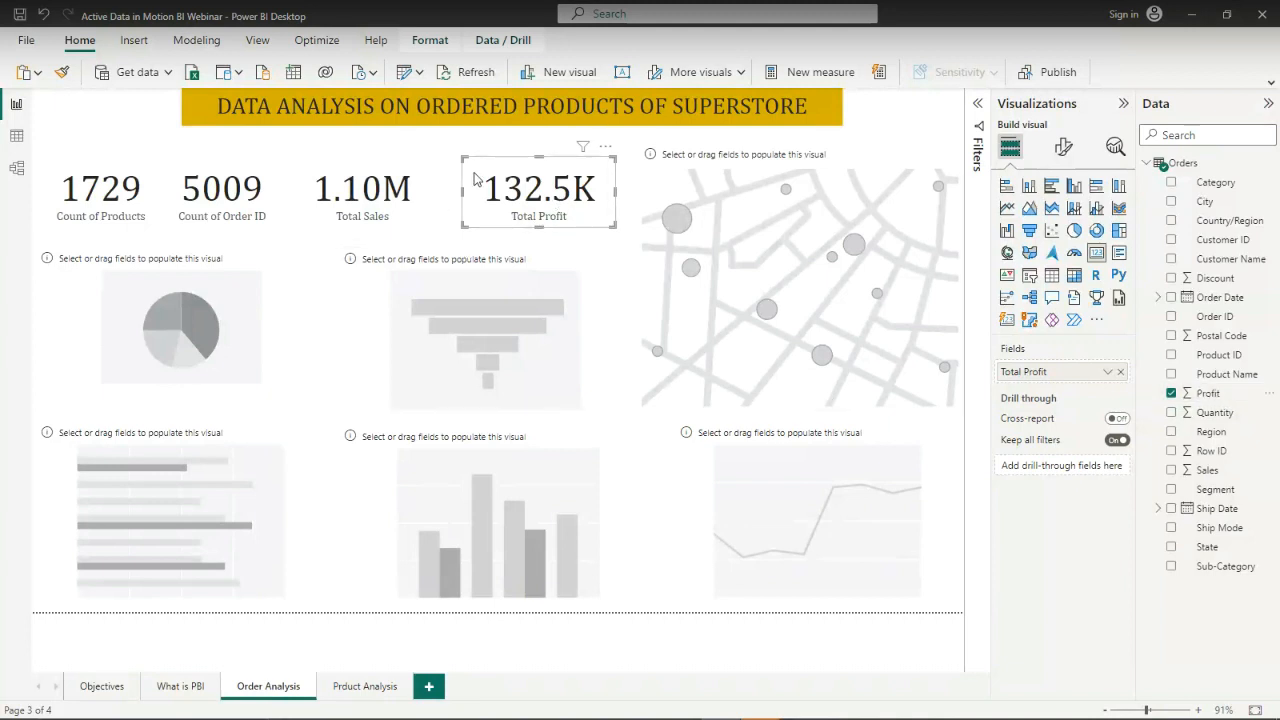
Nudge the Total Profit card toward Total Sales, and fill the pie chart with Segment as legend and count of Order ID as values
drag(474, 173, 466, 173)
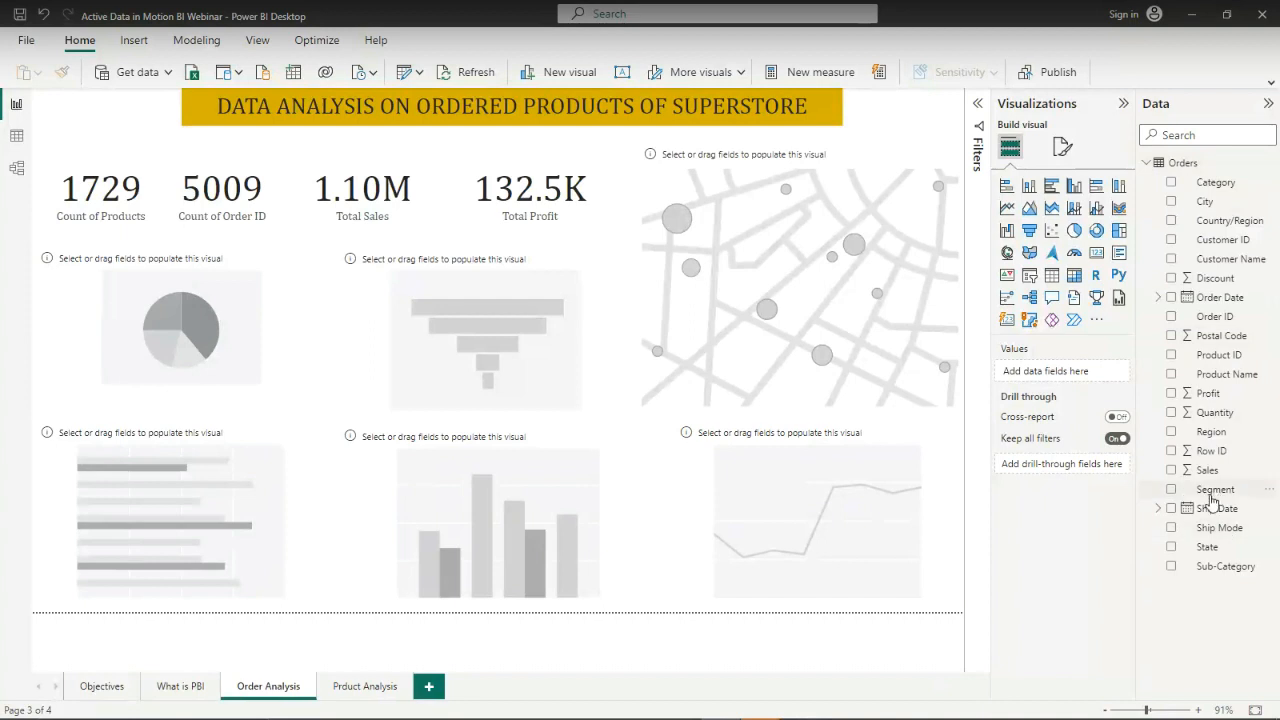
drag(1226, 497, 225, 355)
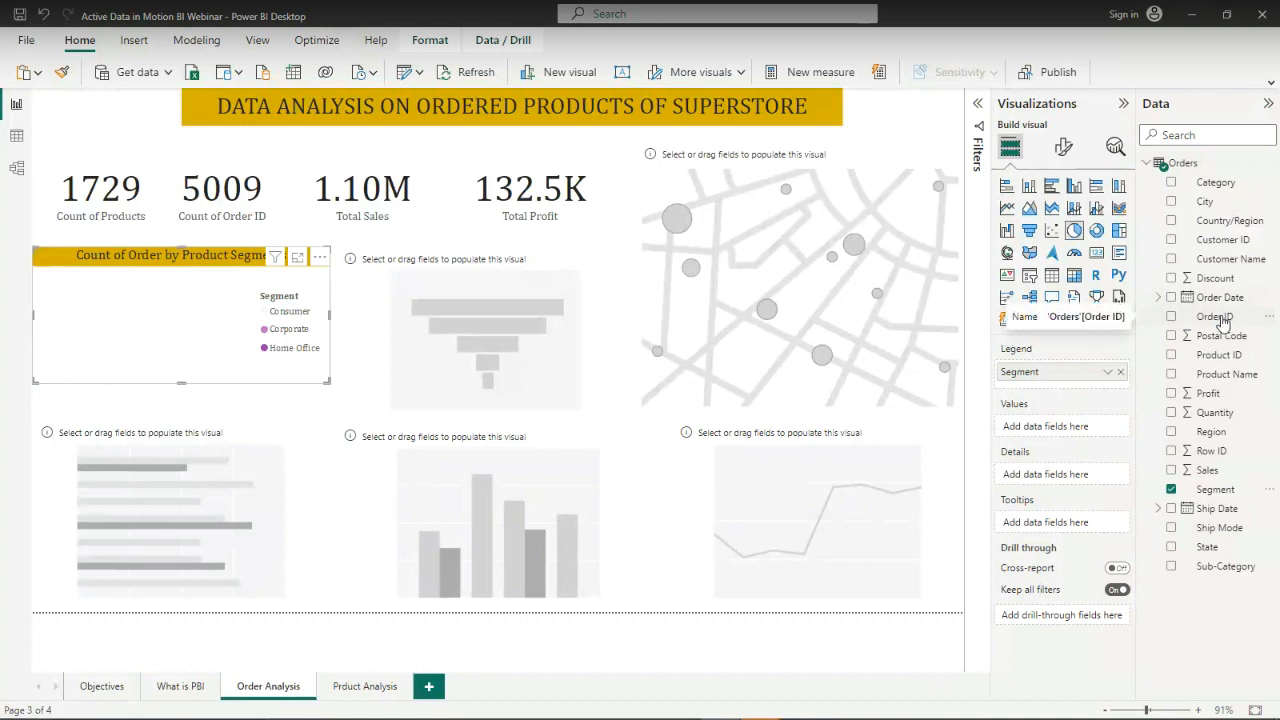
drag(1222, 320, 1095, 438)
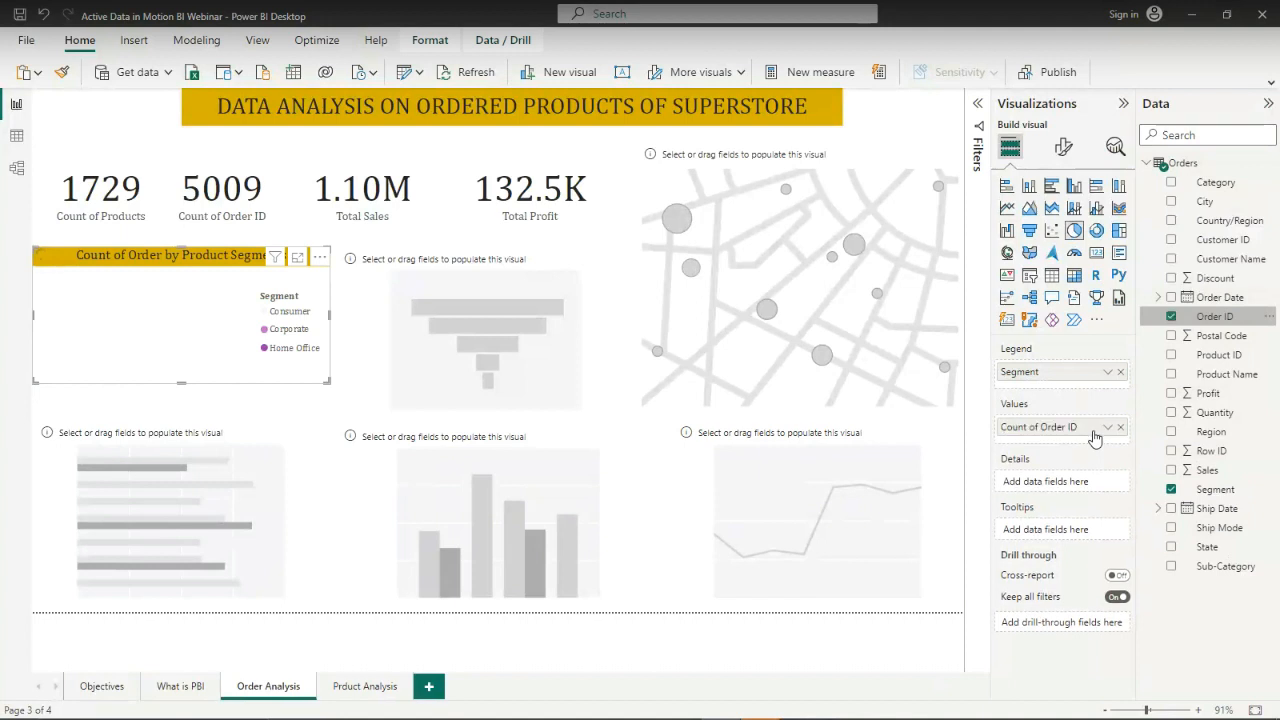
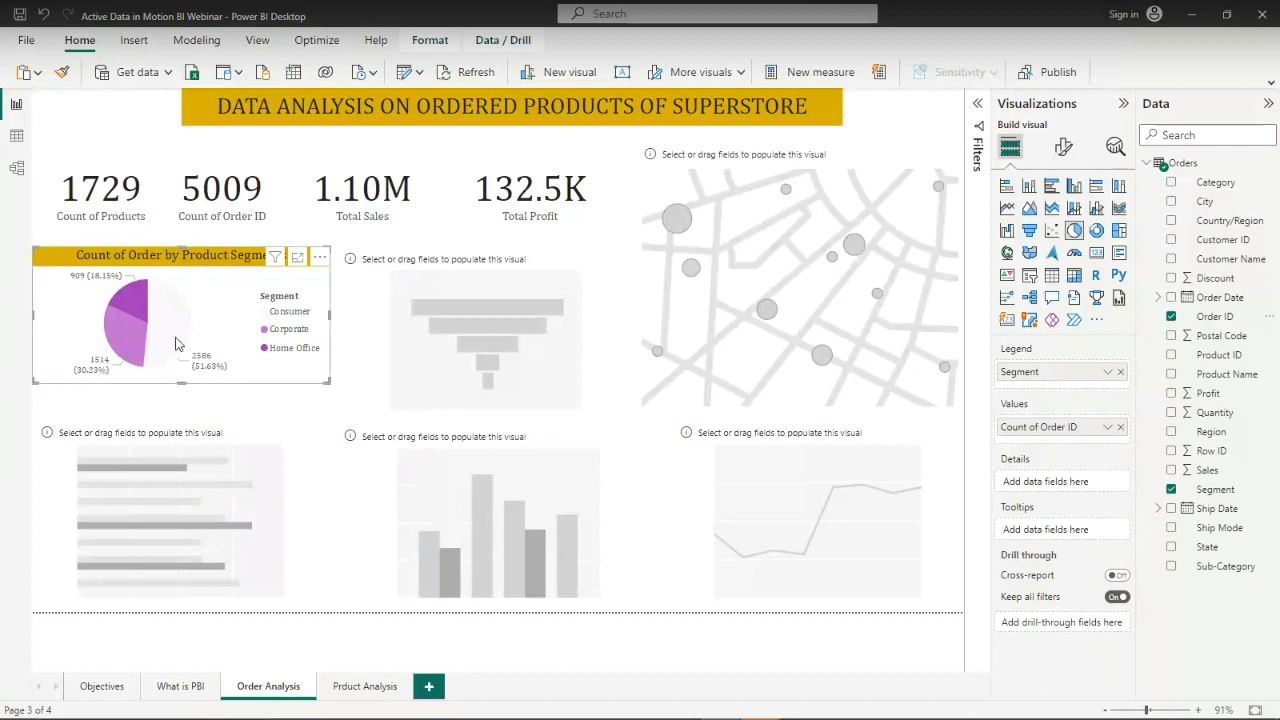
mouse_move(175, 344)
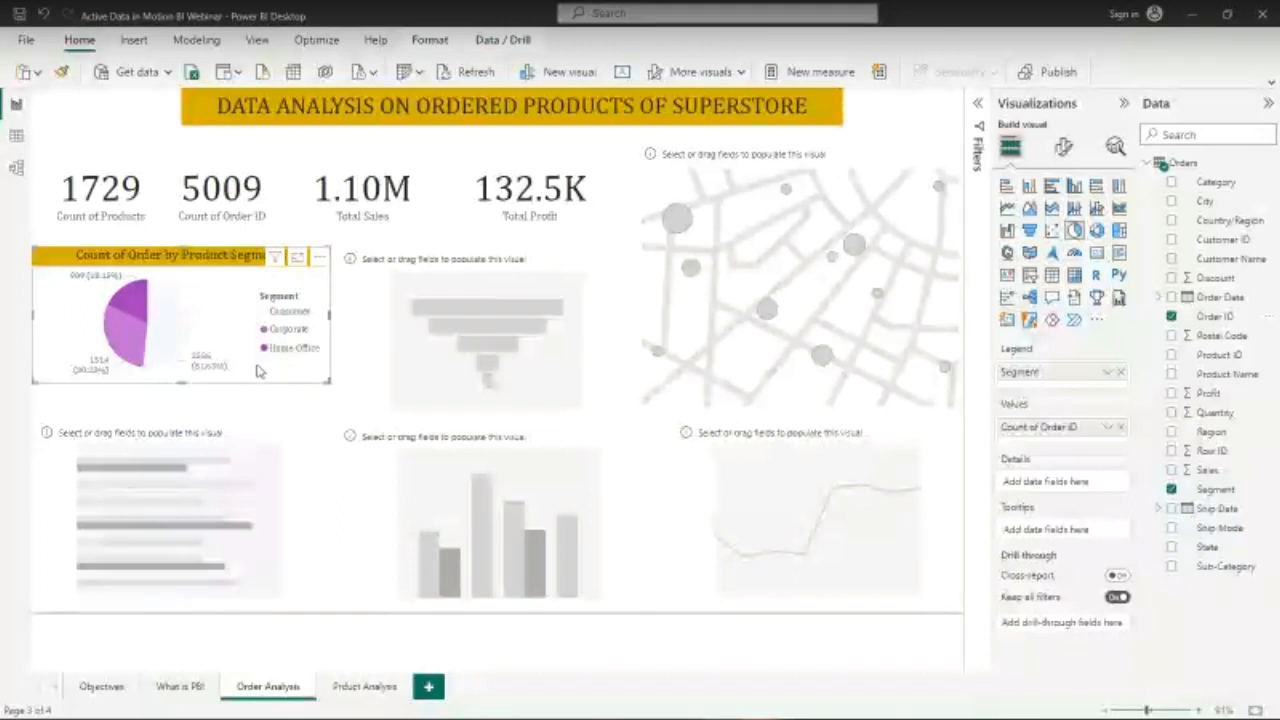
Fill the funnel chart with Sub-Category as its category and count of Order ID as its values
click(363, 344)
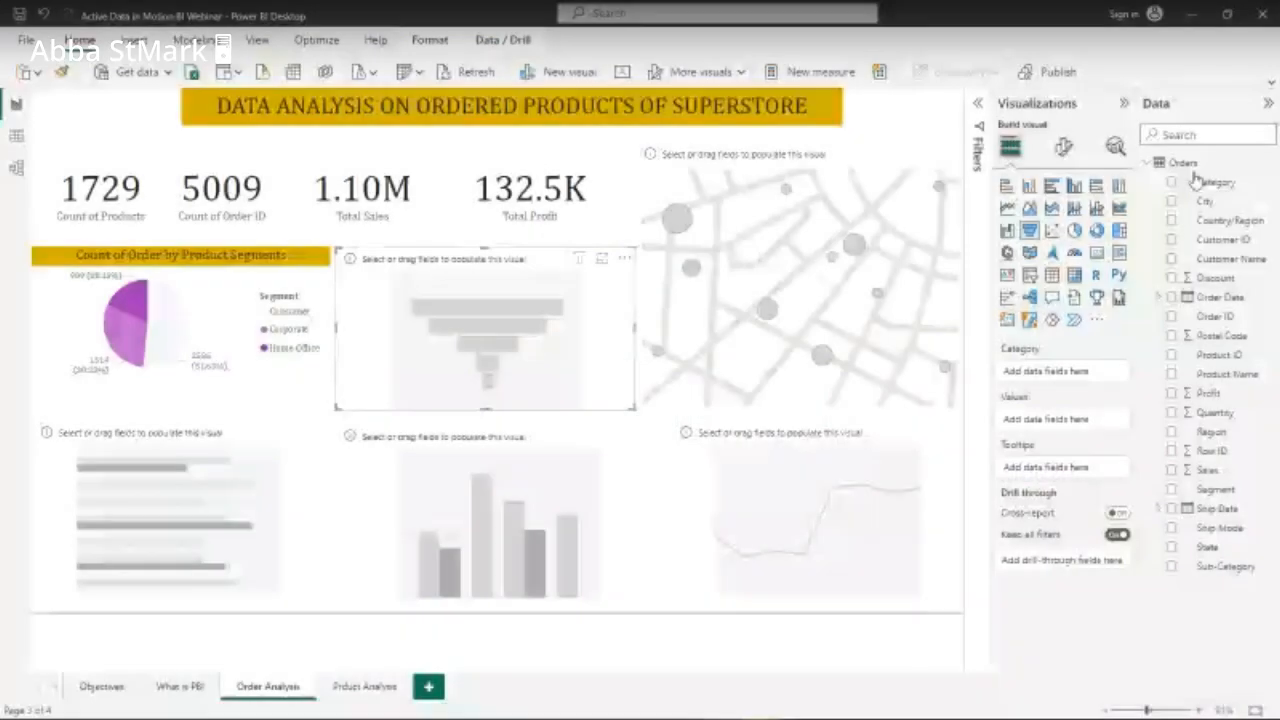
drag(1220, 566, 557, 357)
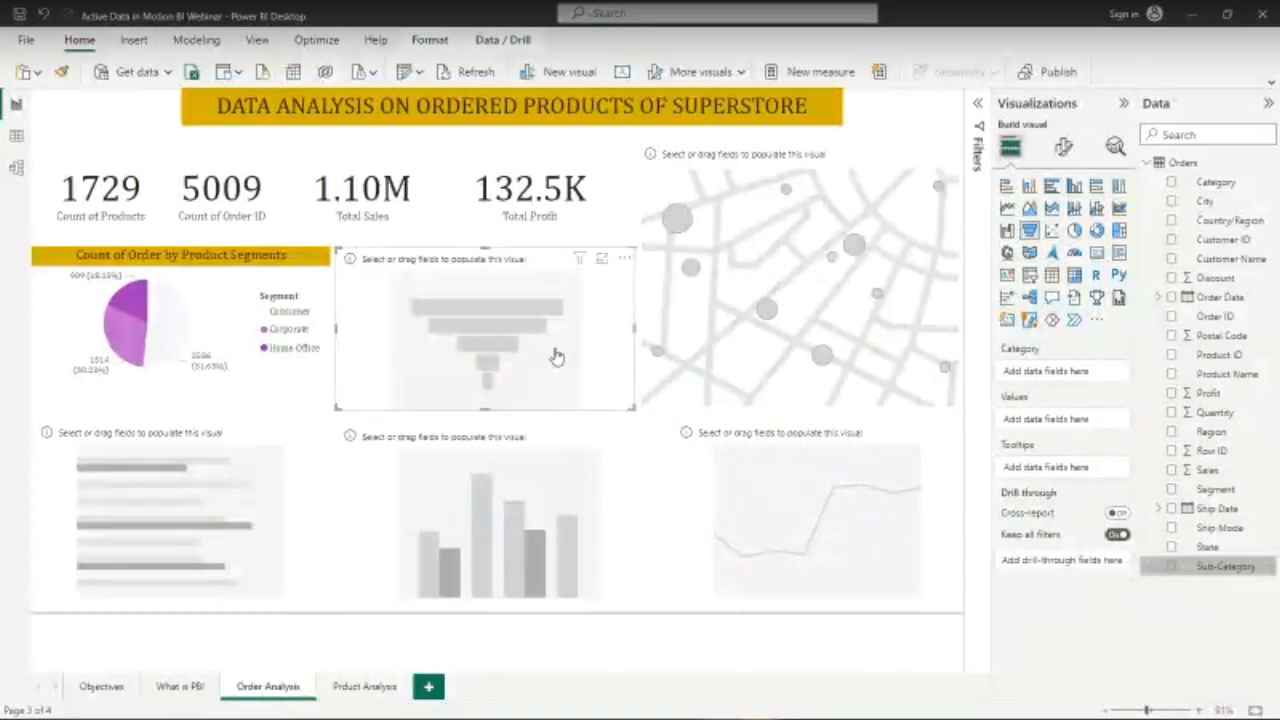
click(1172, 568)
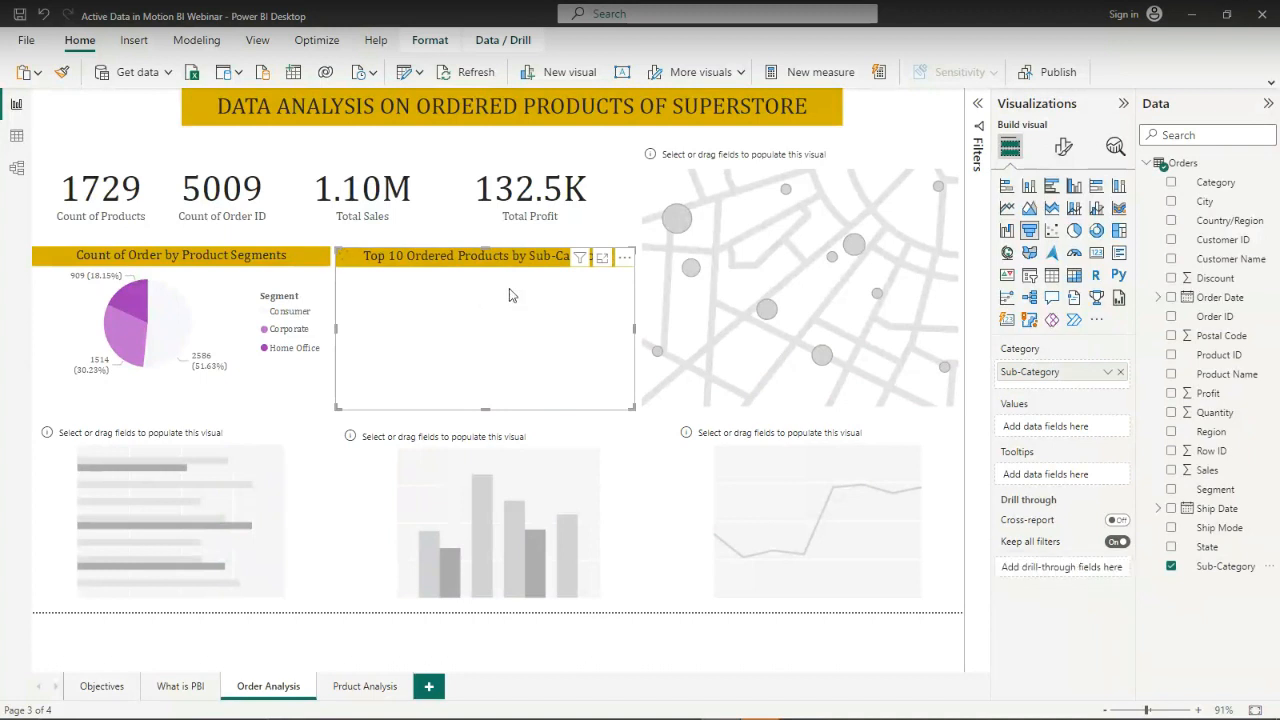
click(1171, 318)
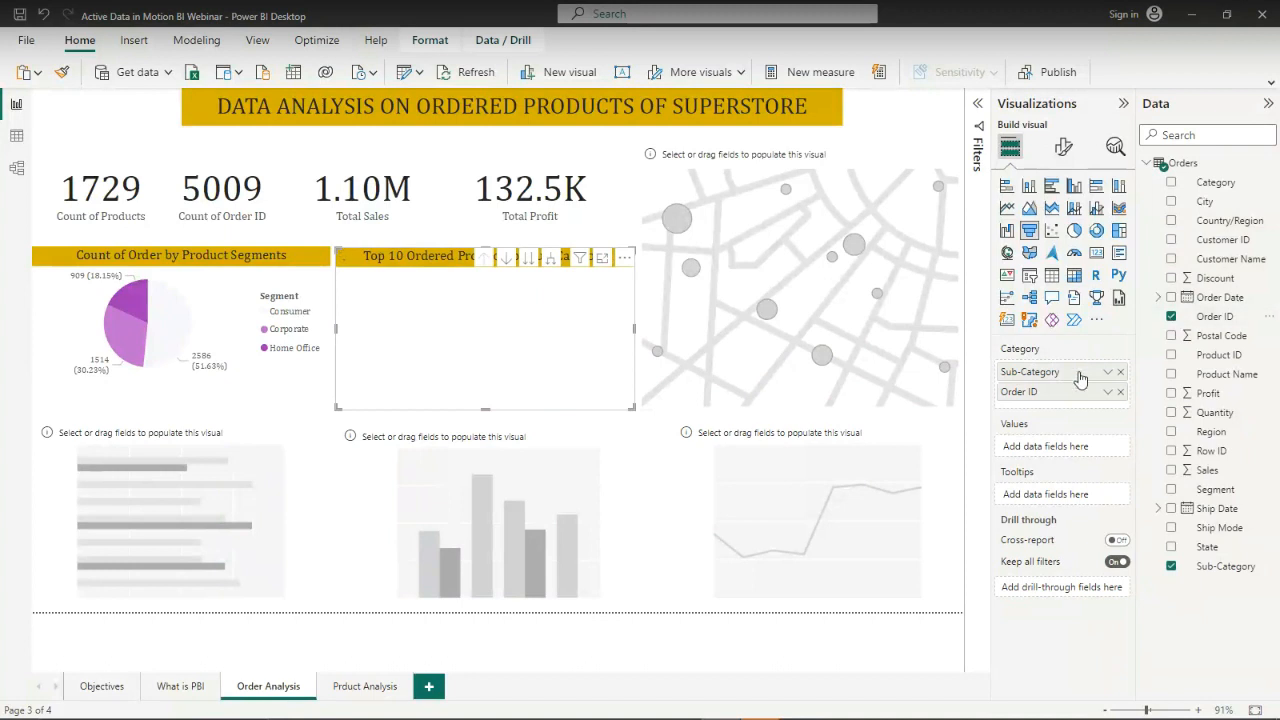
drag(1060, 394, 1059, 451)
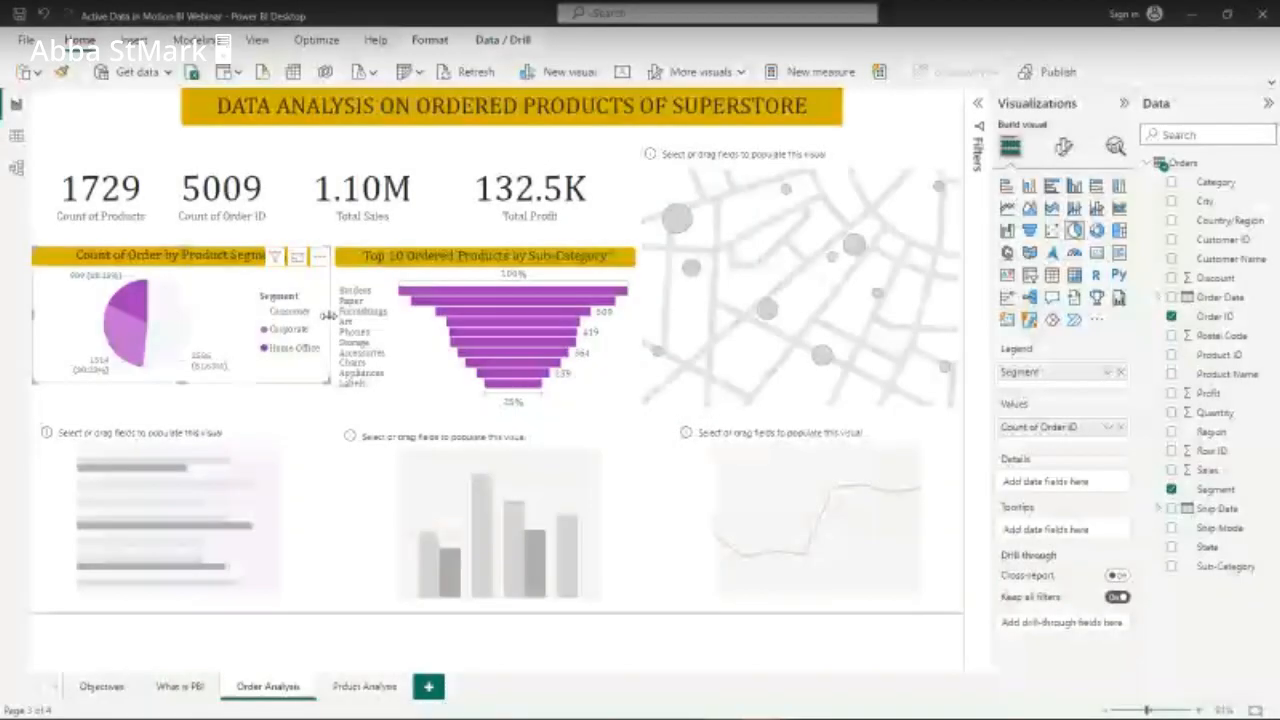
Narrow the pie chart and extend the funnel chart's near edge into the freed space
click(345, 330)
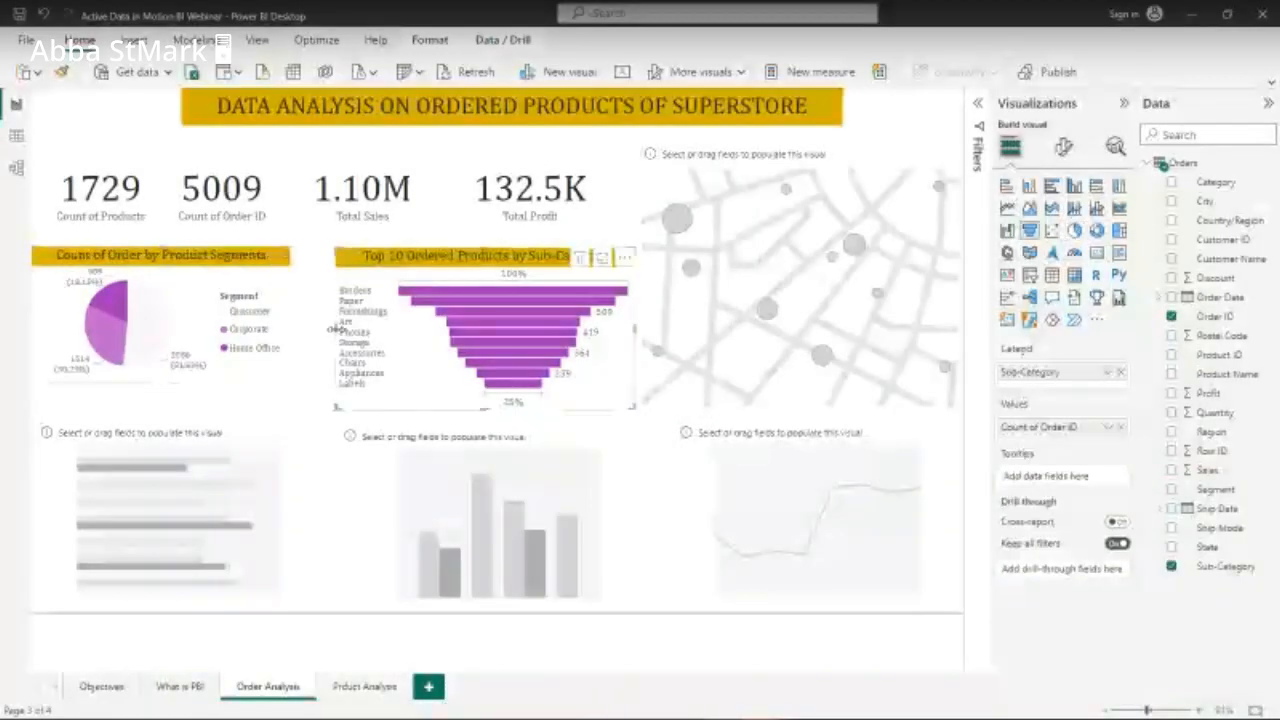
drag(336, 330, 305, 338)
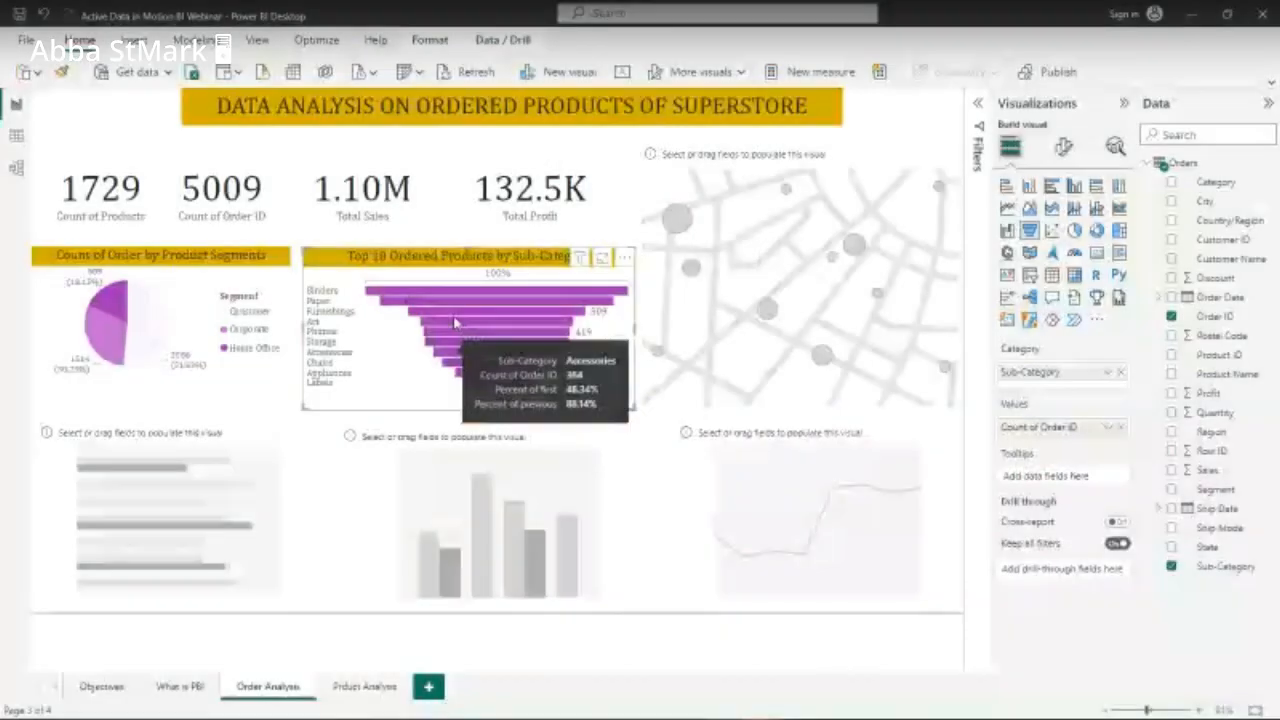
click(386, 301)
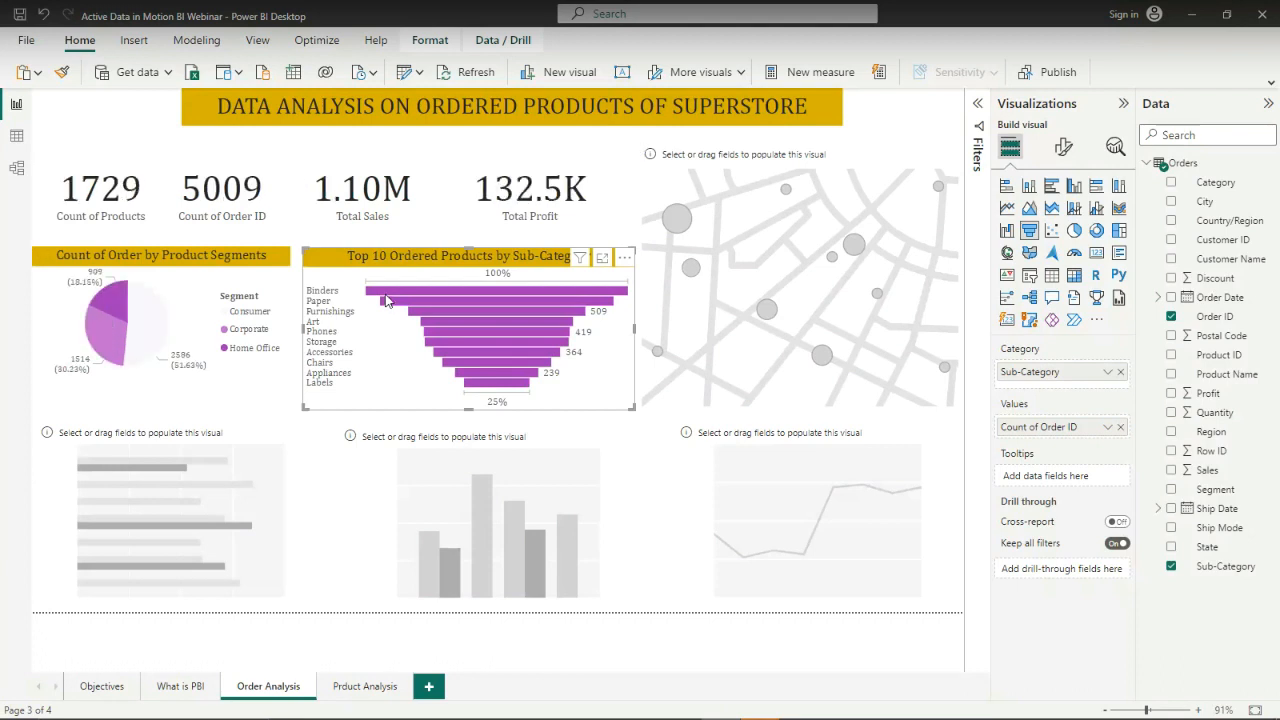
mouse_move(387, 300)
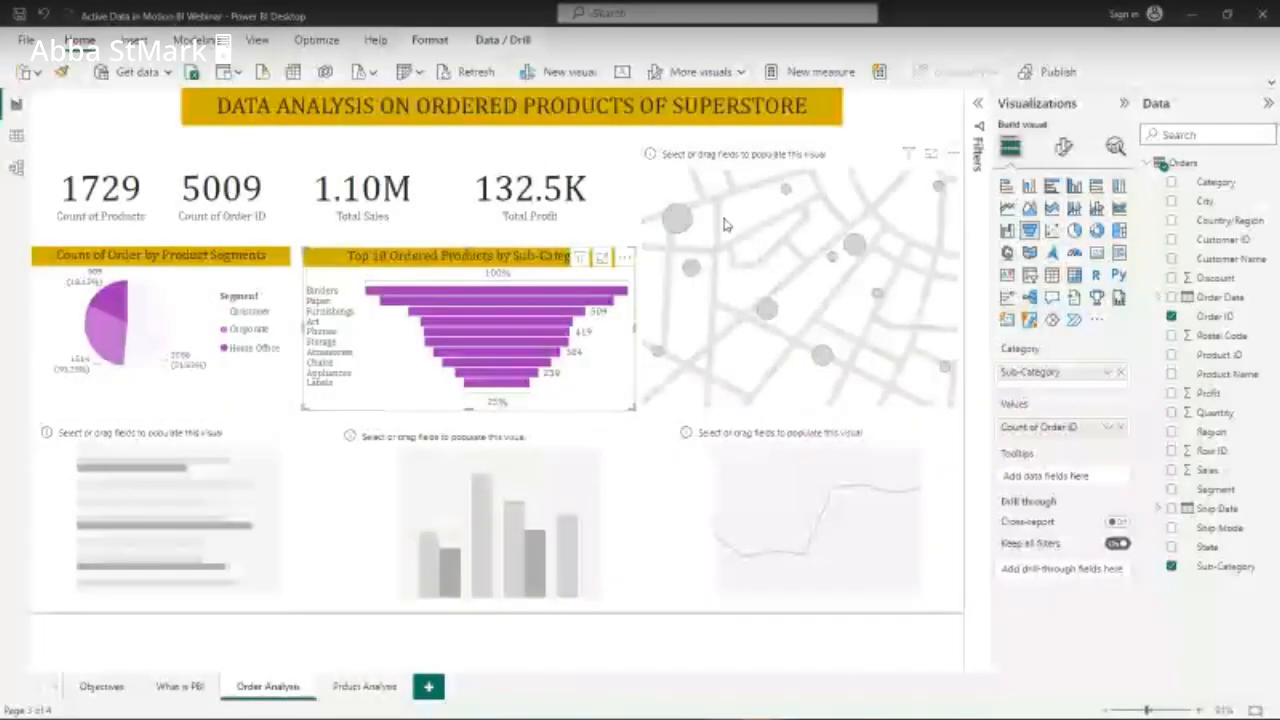
Select the empty map visual and set the State field's data category to State or Province
click(727, 224)
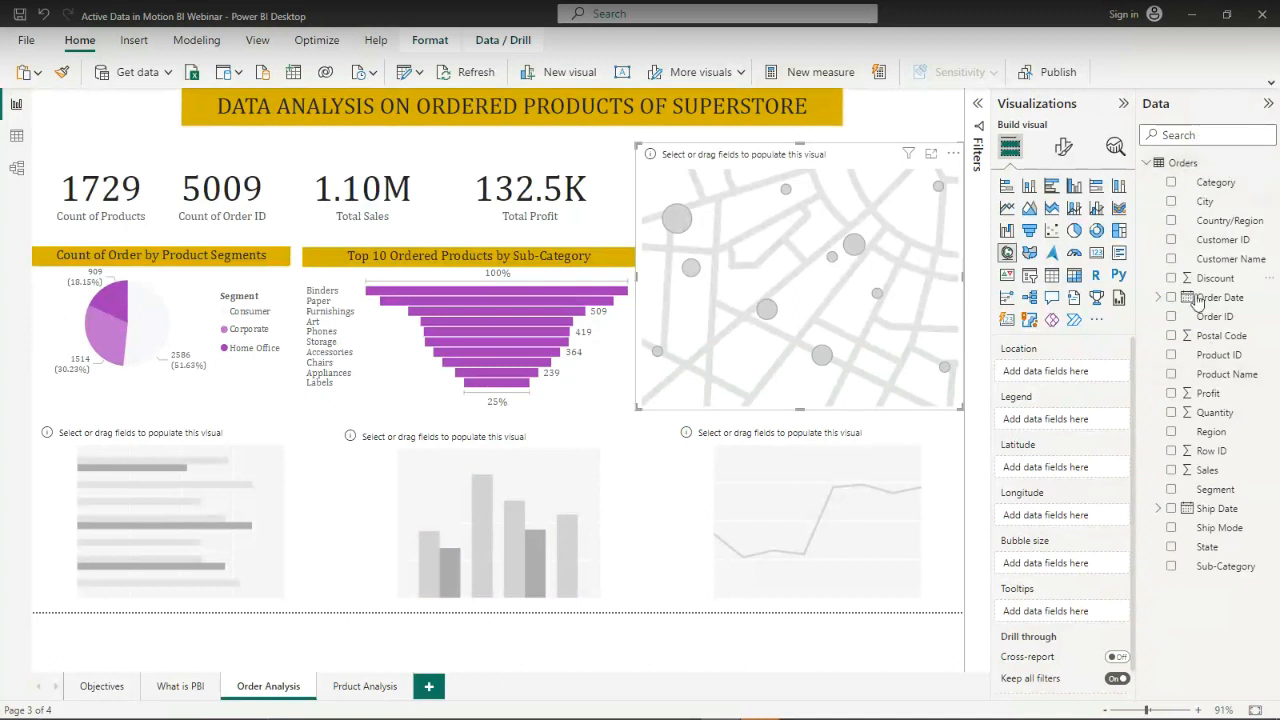
click(1205, 548)
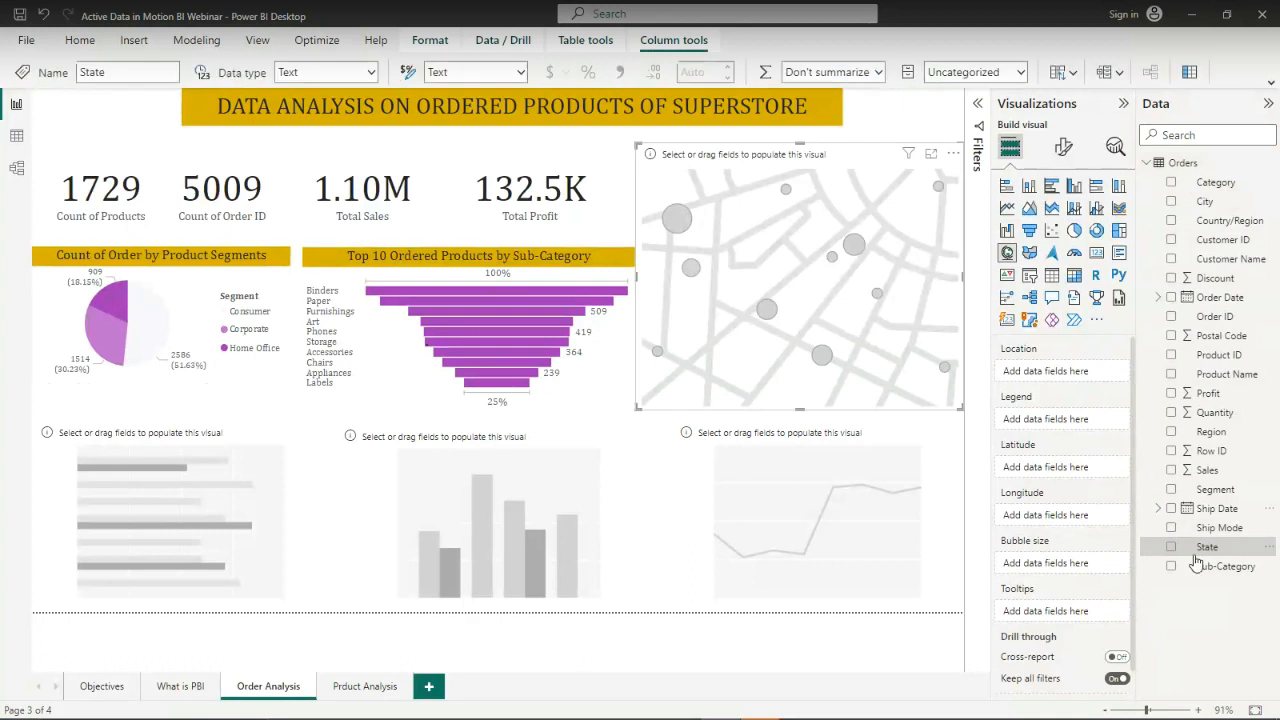
click(1246, 551)
click(1272, 84)
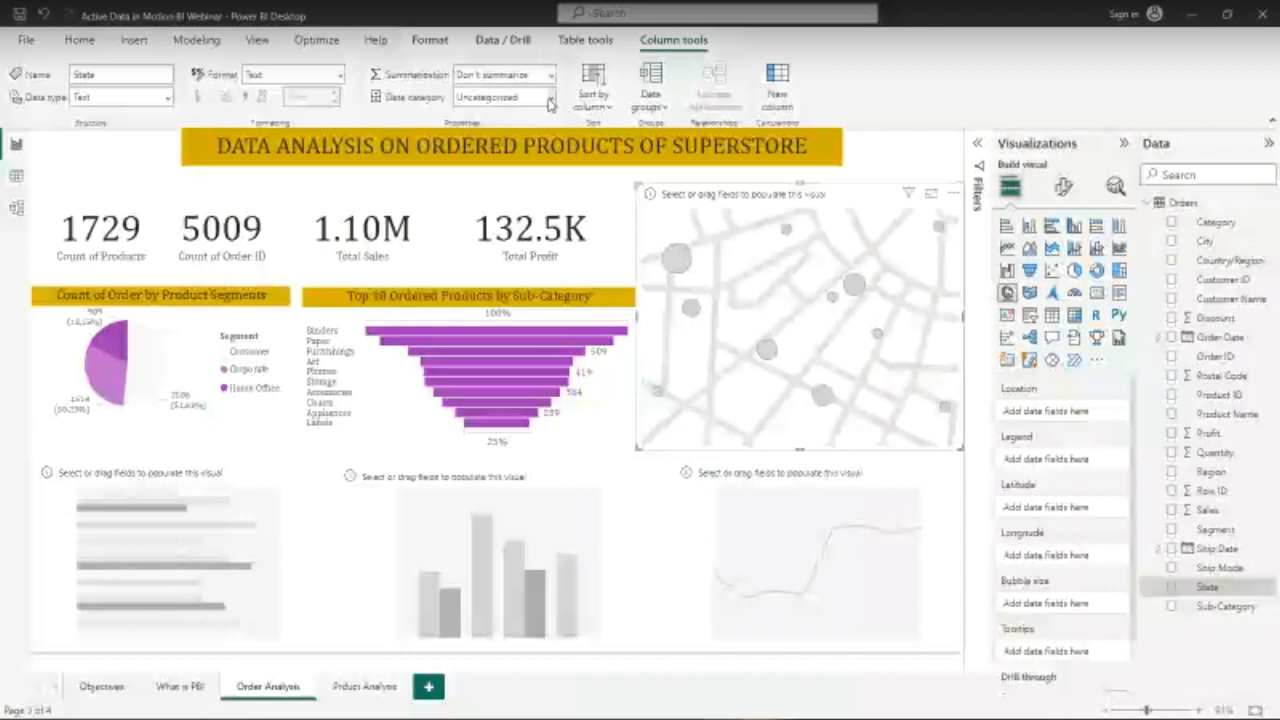
click(549, 99)
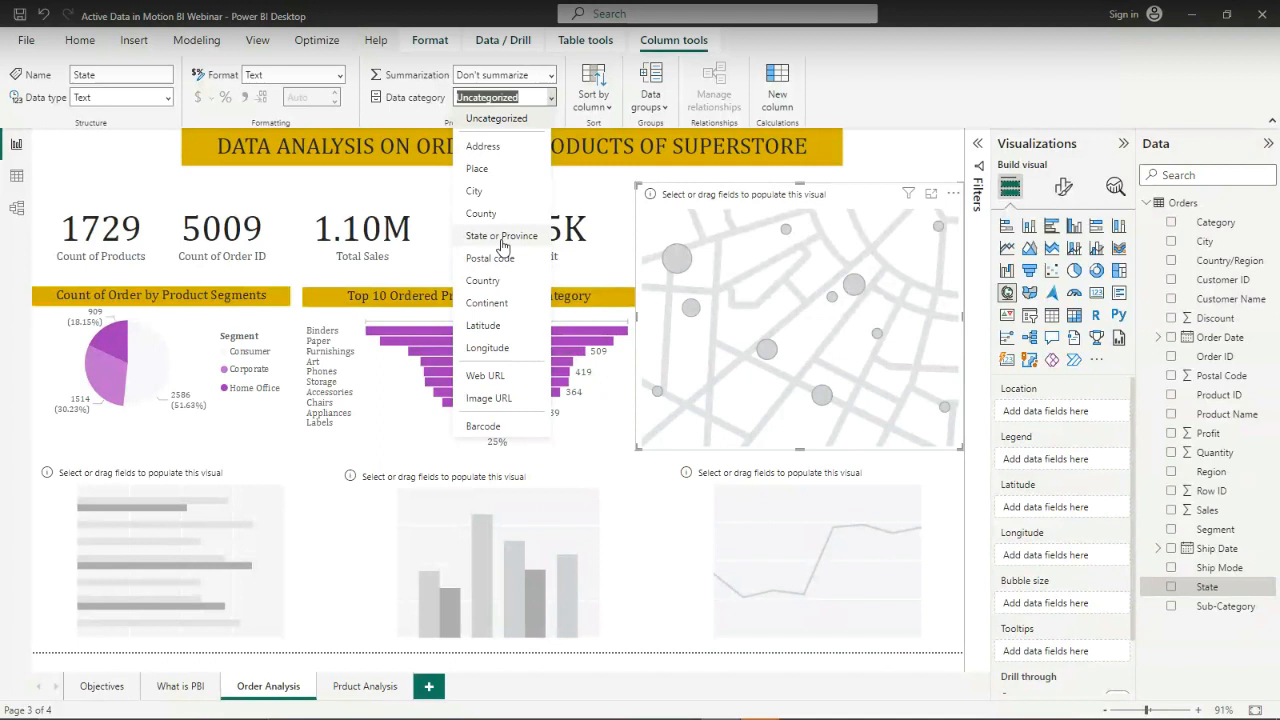
click(503, 240)
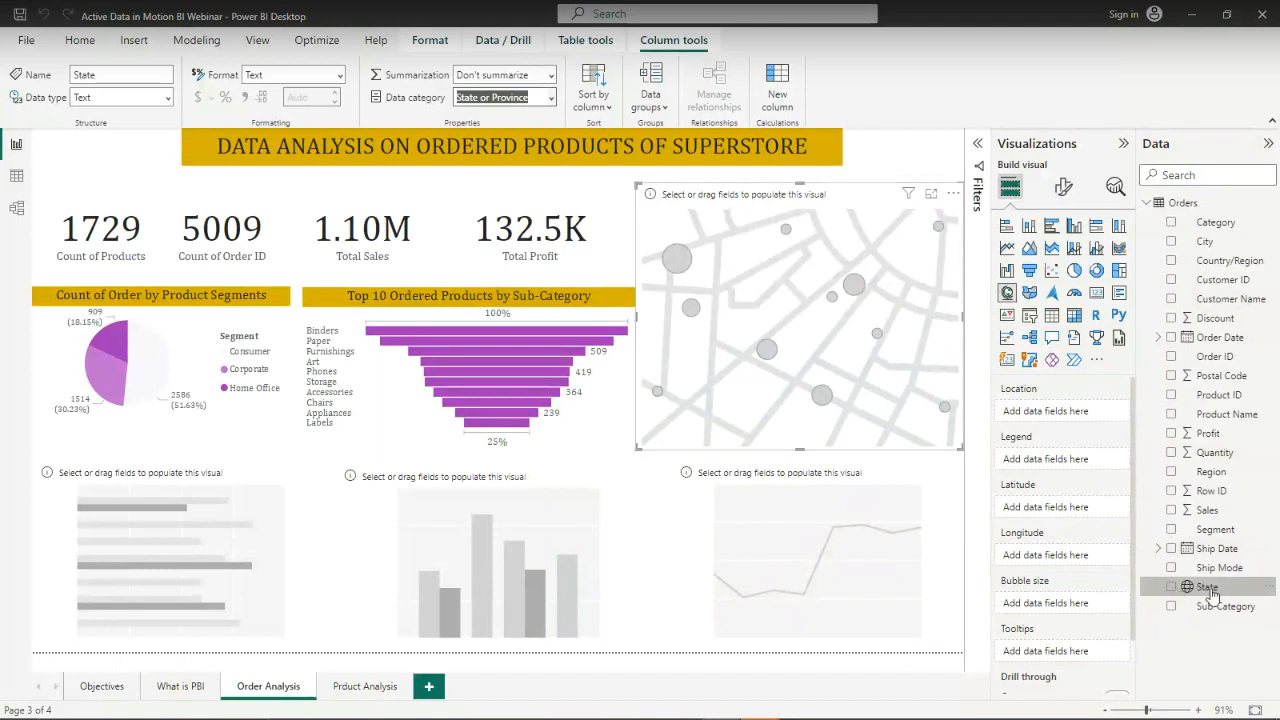
Fill the map with State as location and count of Order ID as bubble size, and check the California bubble
drag(1200, 590, 1066, 421)
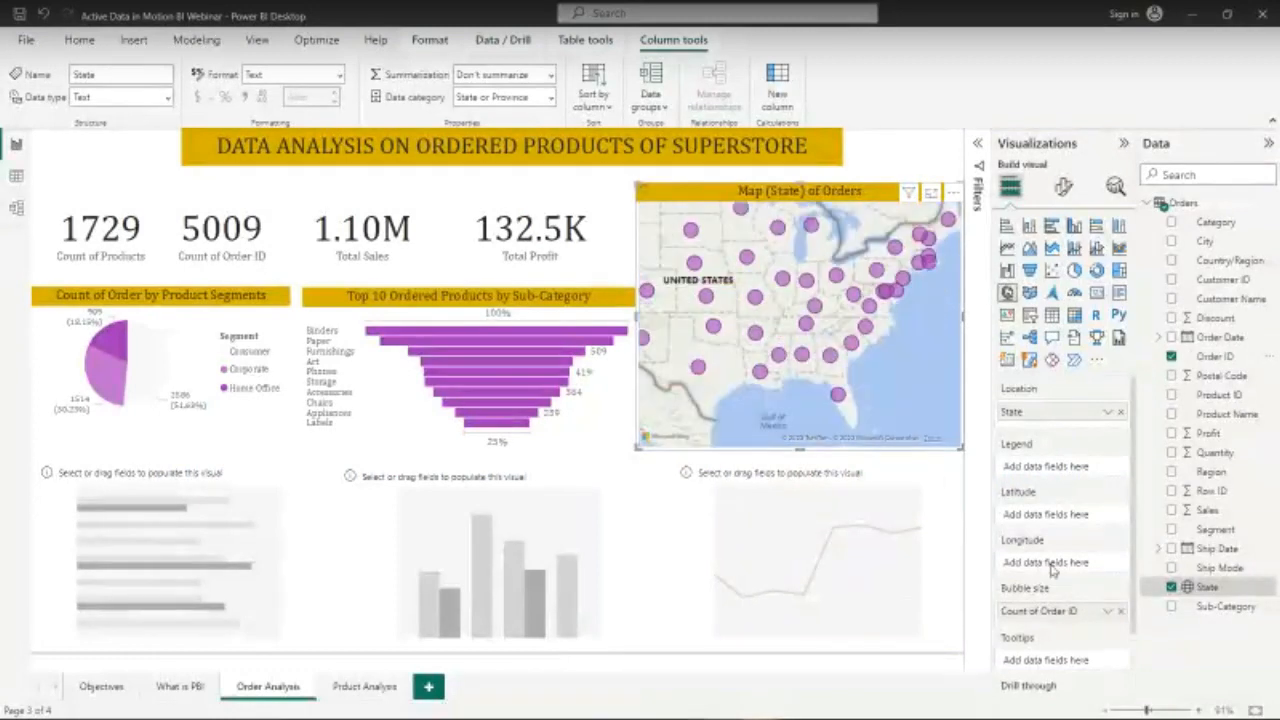
scroll(919, 348, down, 2)
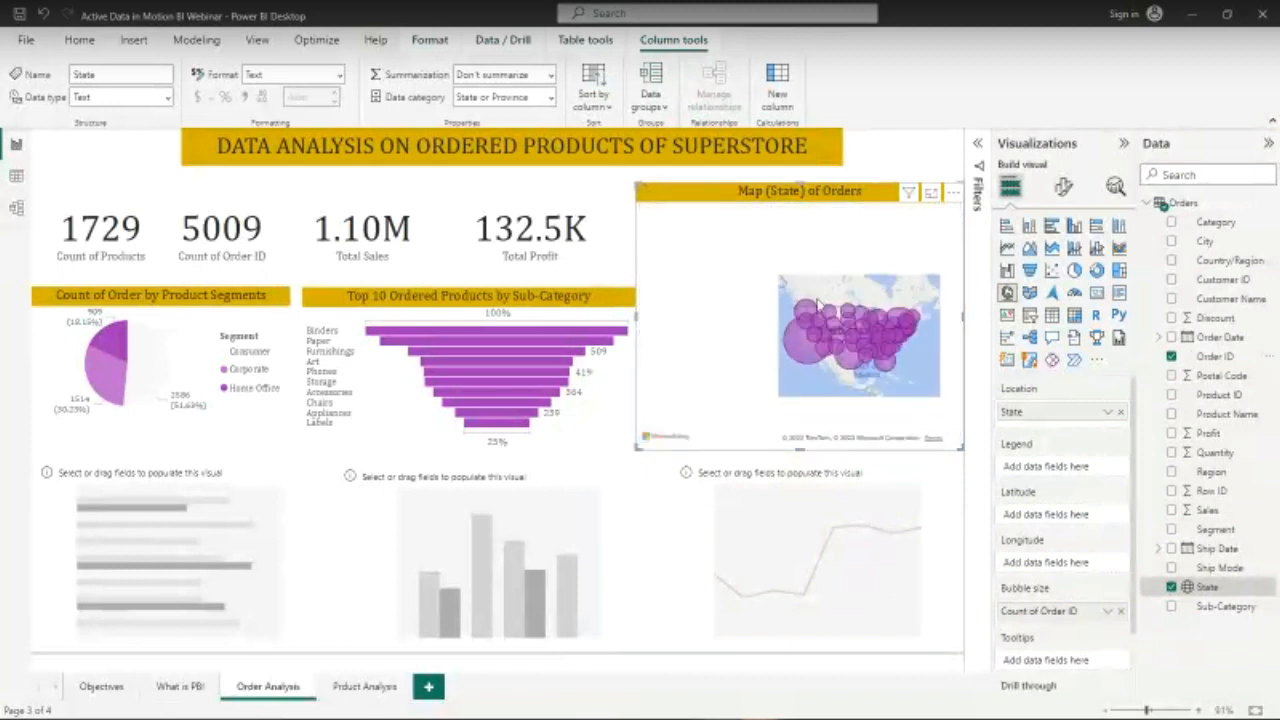
scroll(760, 300, up, 3)
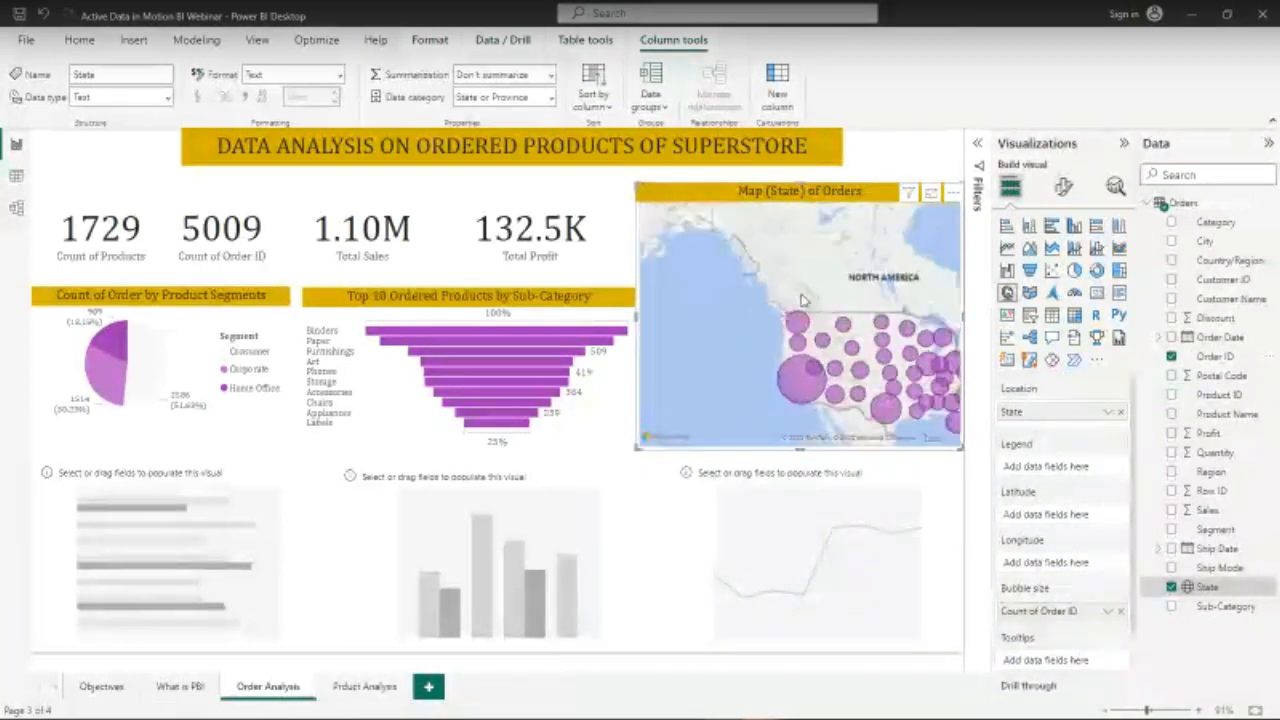
scroll(752, 297, down, 3)
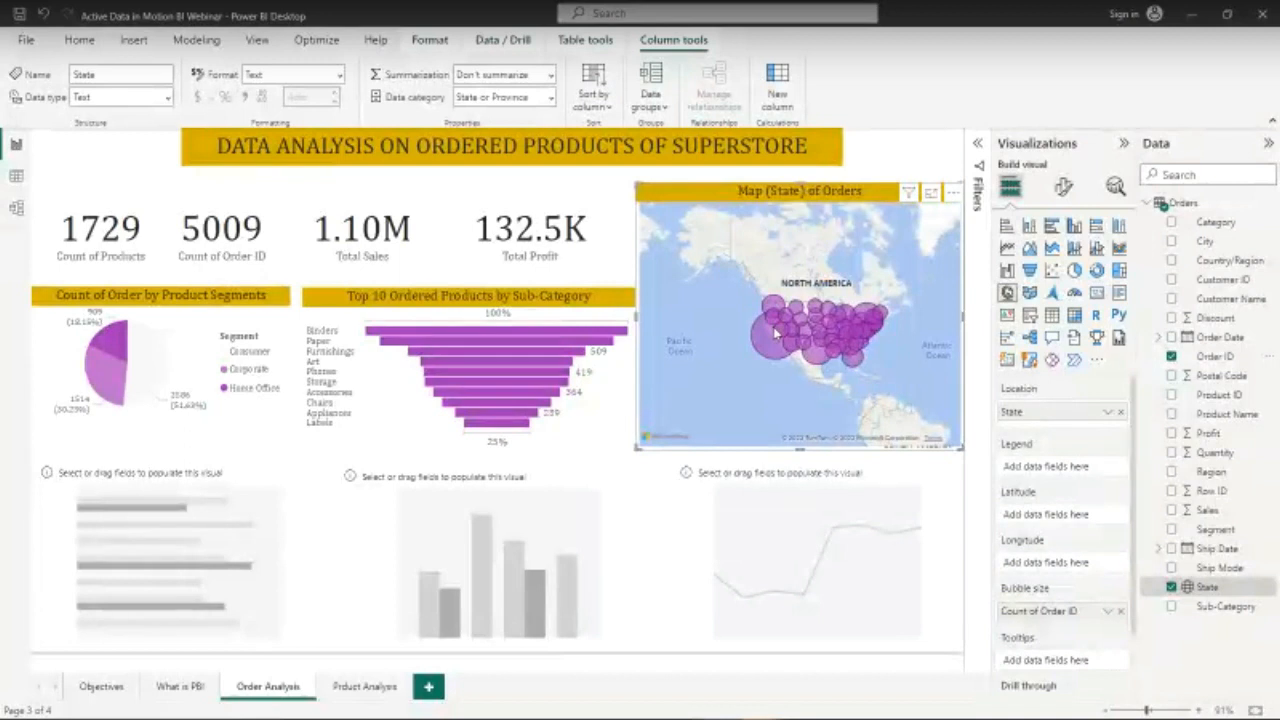
mouse_move(775, 333)
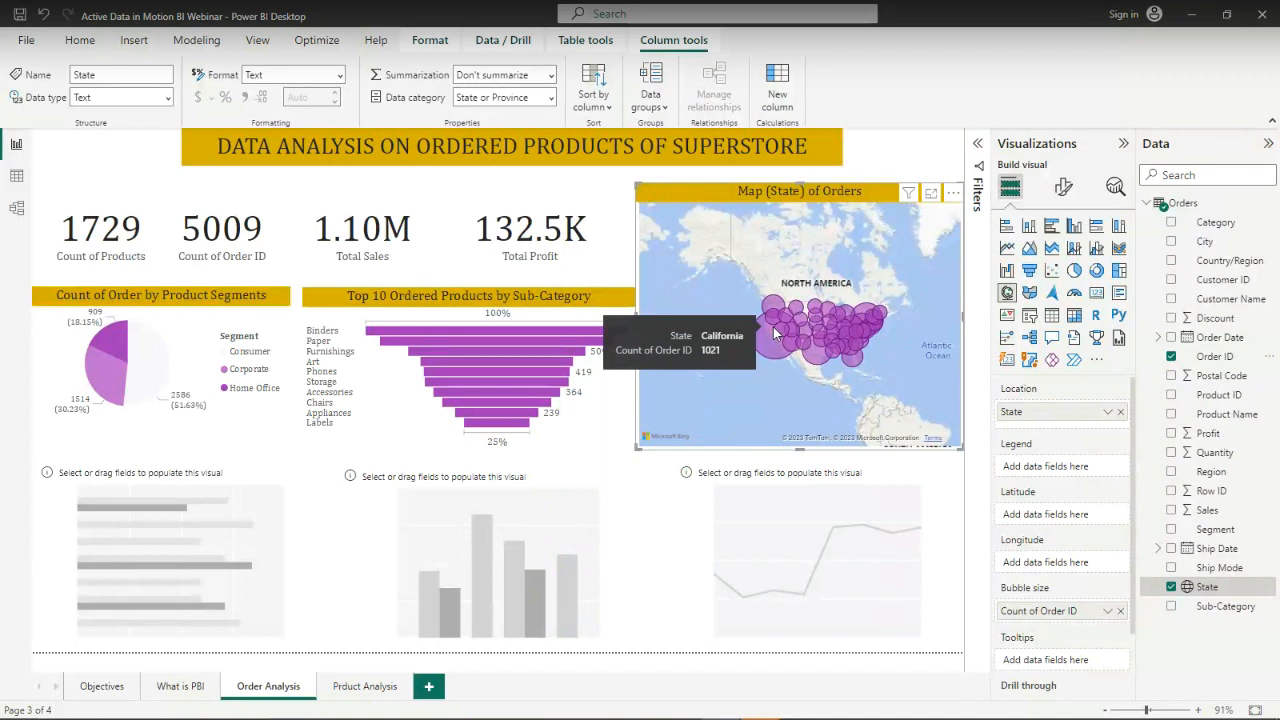
scroll(752, 263, up, 3)
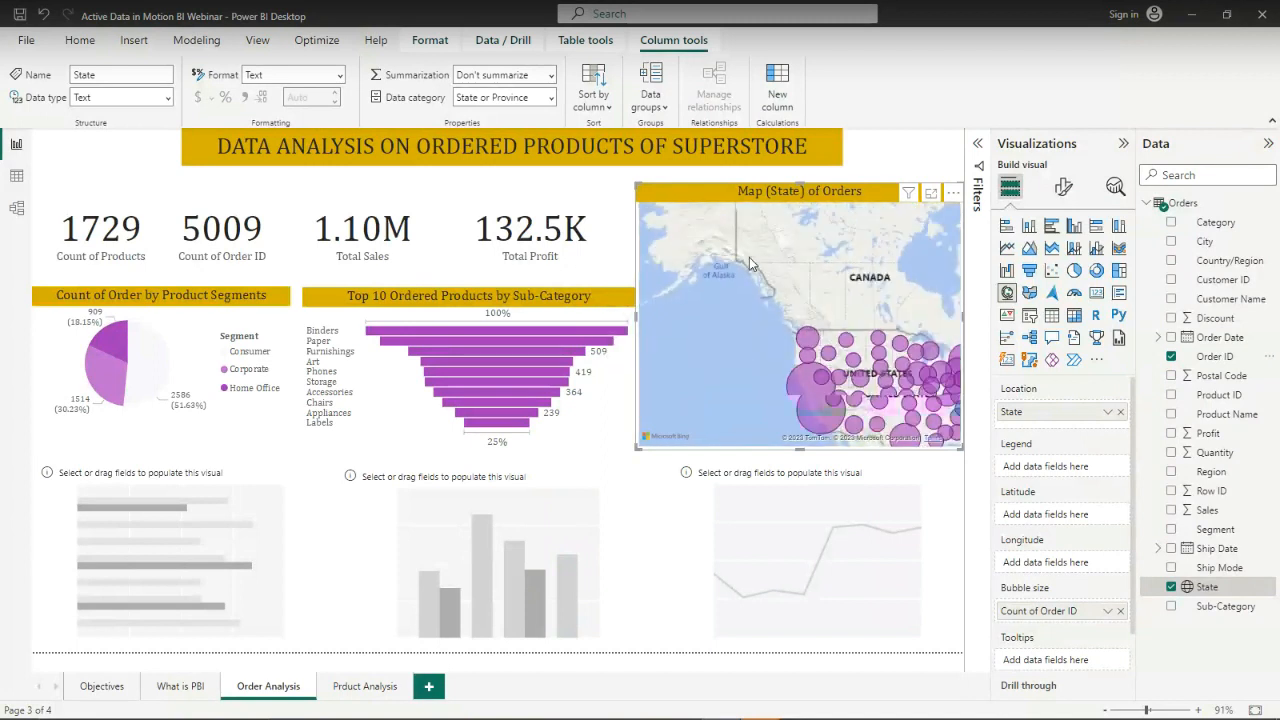
scroll(752, 263, down, 1)
scroll(751, 264, down, 1)
scroll(751, 264, up, 1)
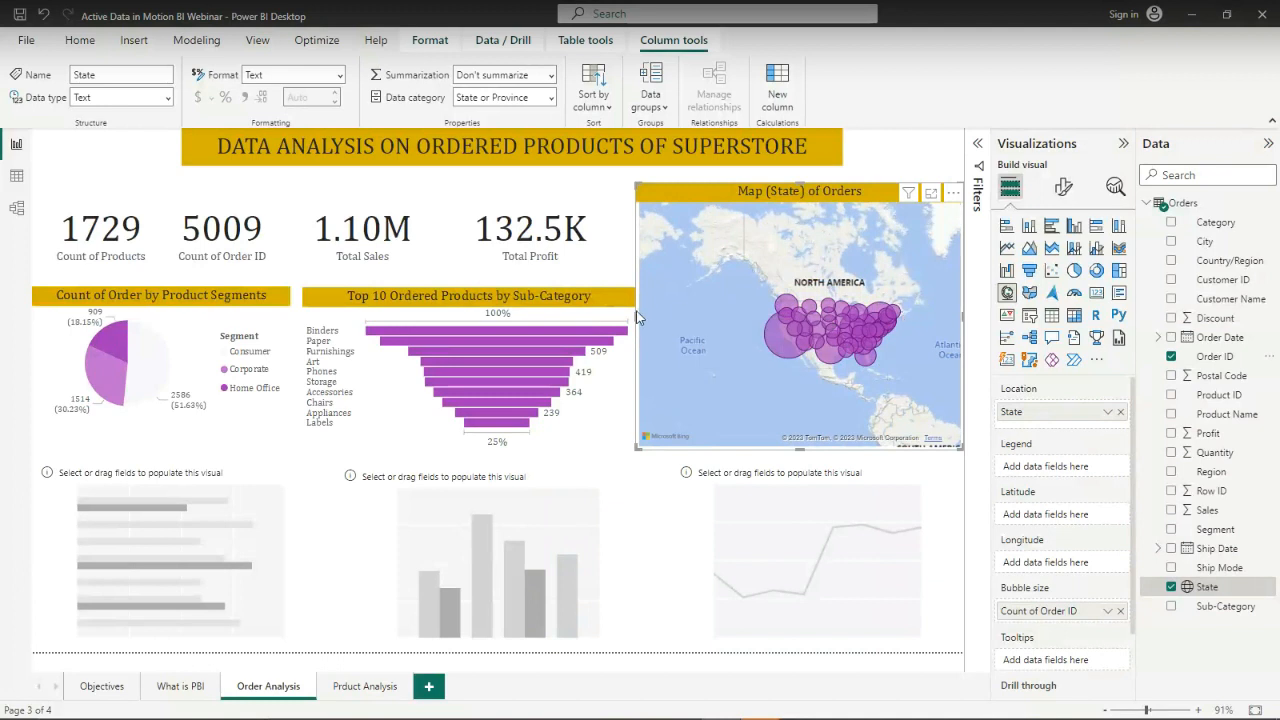
Try widening the map over the funnel chart and restore its original width
drag(636, 316, 592, 316)
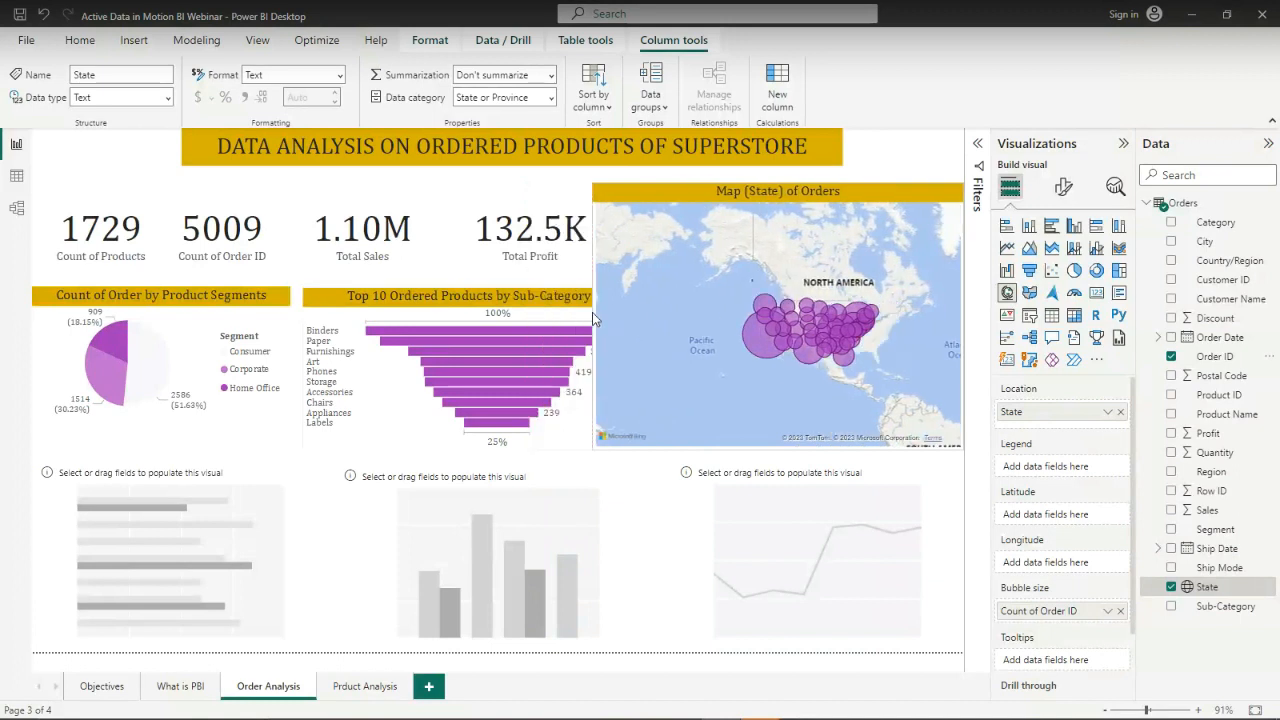
drag(593, 316, 644, 317)
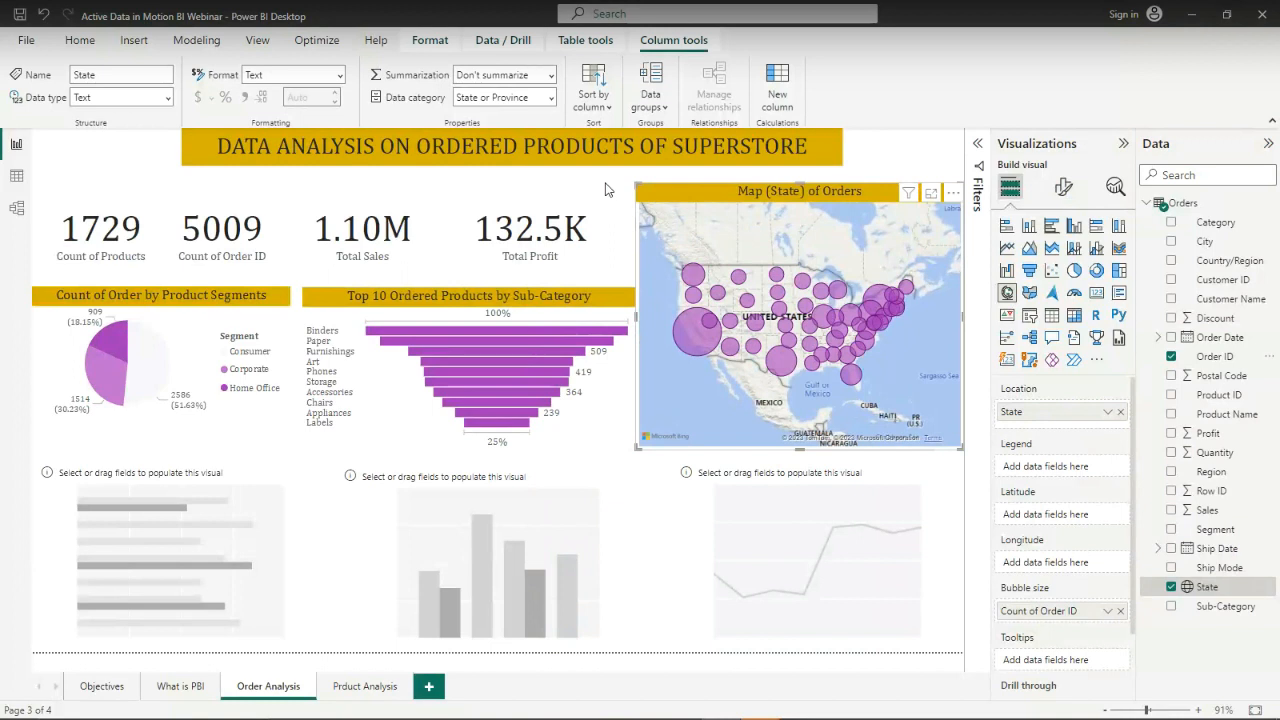
Look at the map's formatting options, and try Category as the map's legend before removing it again
click(1068, 200)
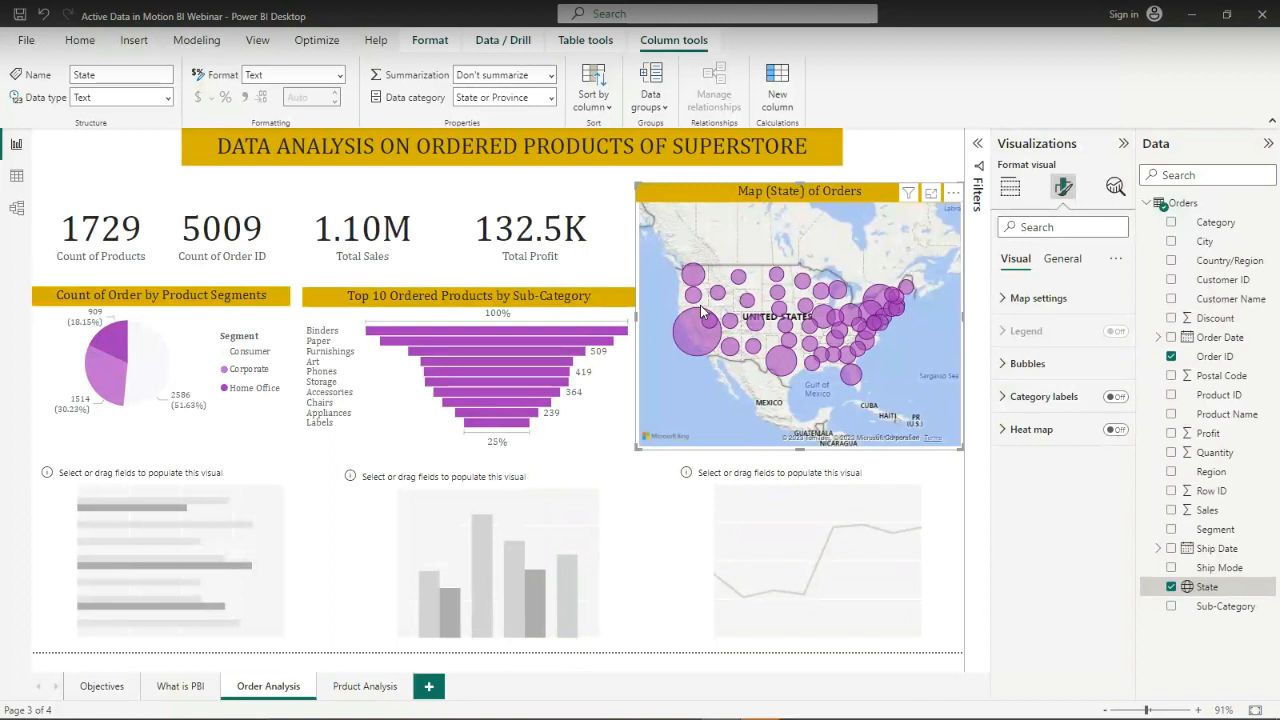
click(1011, 189)
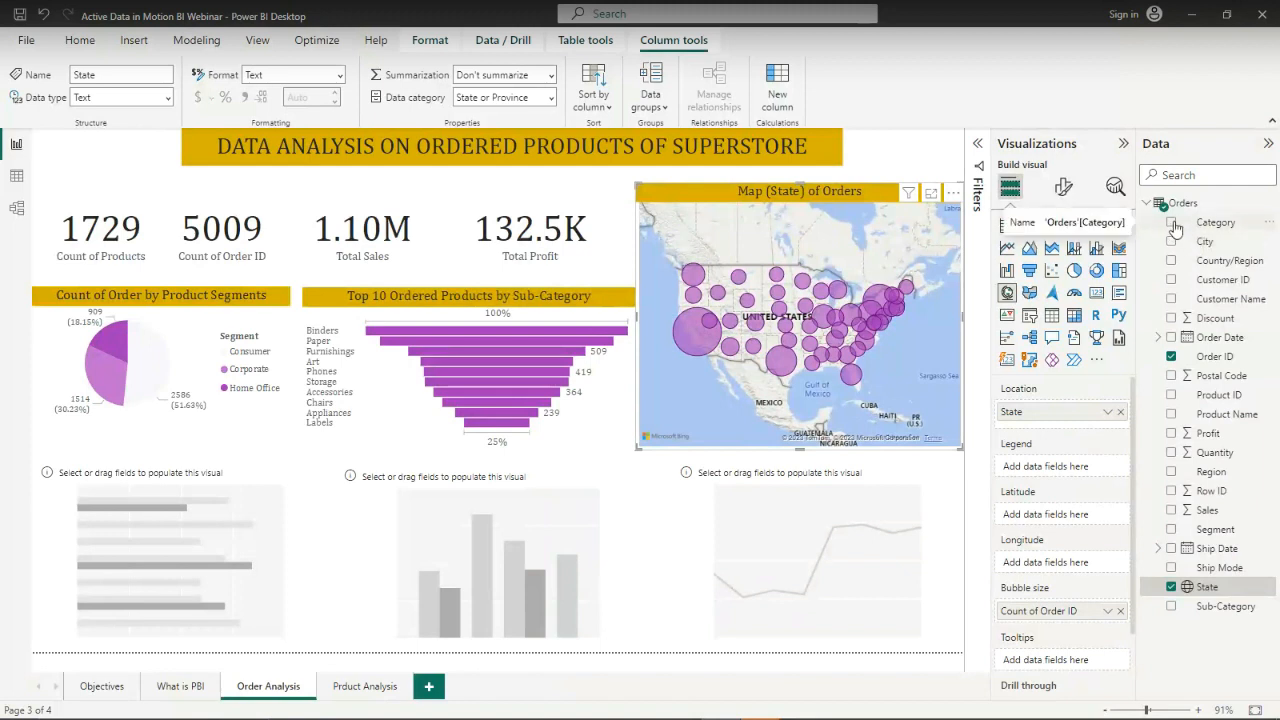
click(1173, 224)
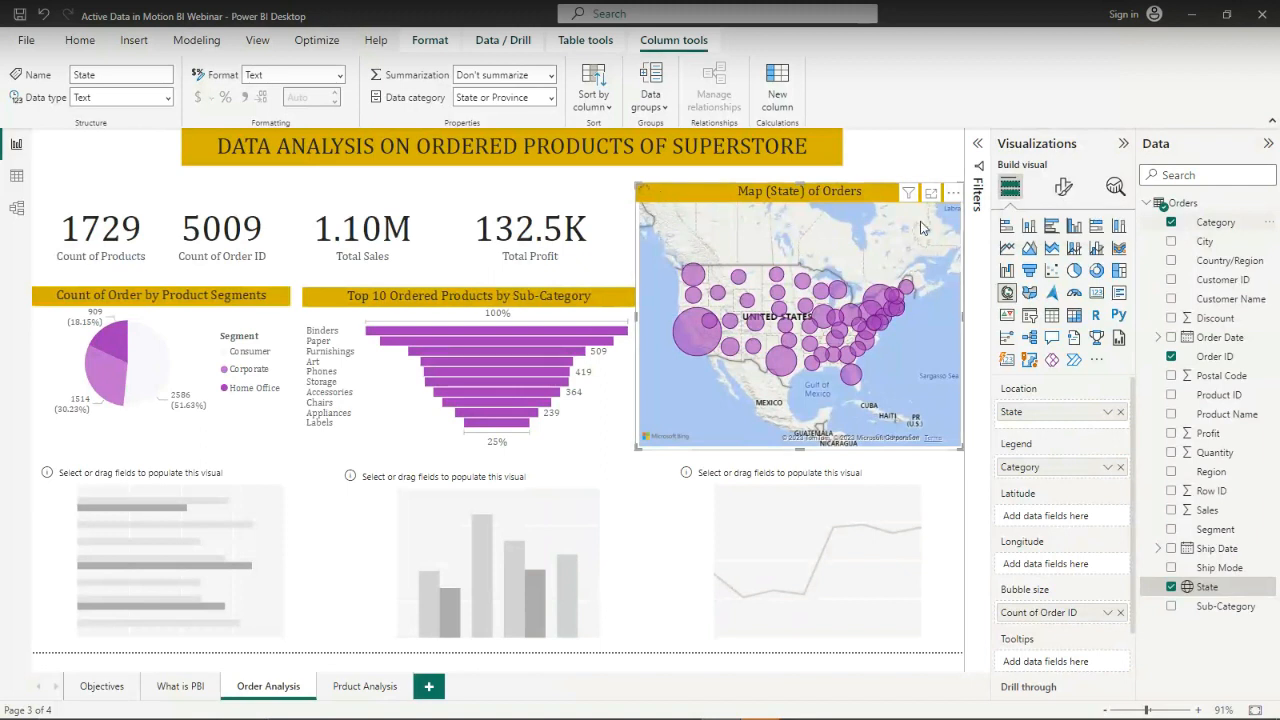
click(1173, 224)
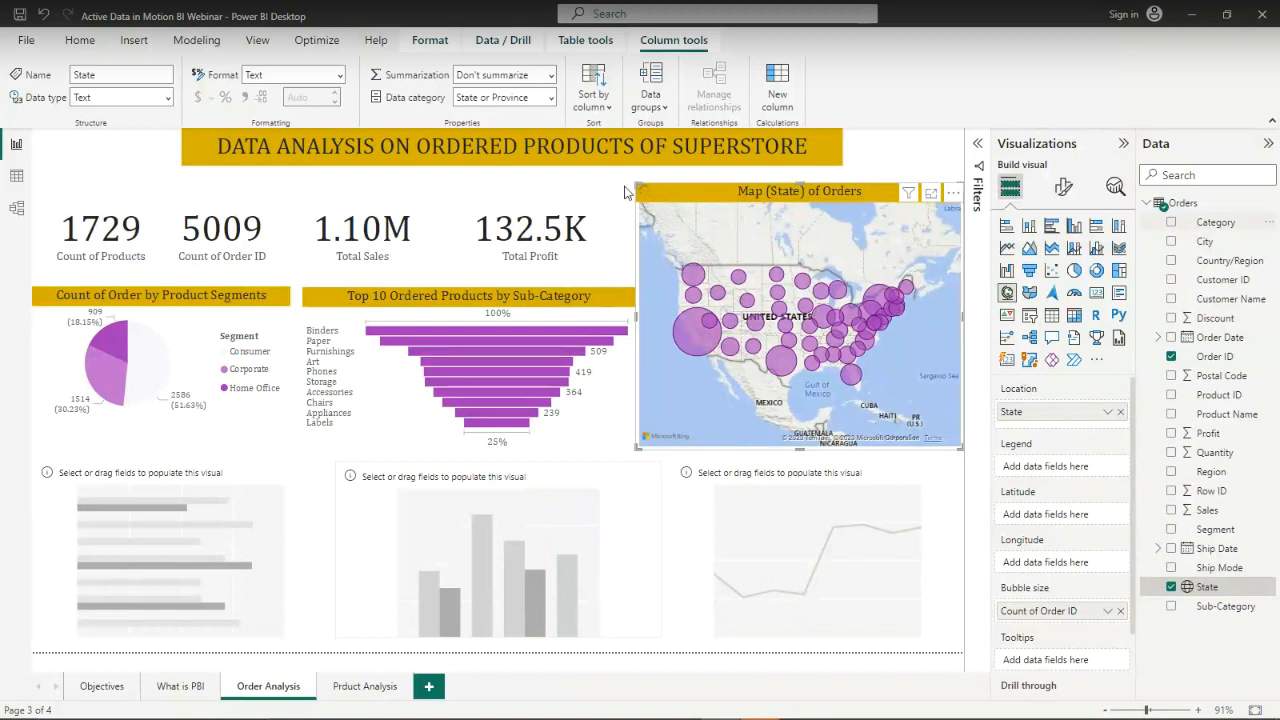
Fill the empty bar chart with Category on the Y-axis and the count of Order ID on the X-axis
click(209, 575)
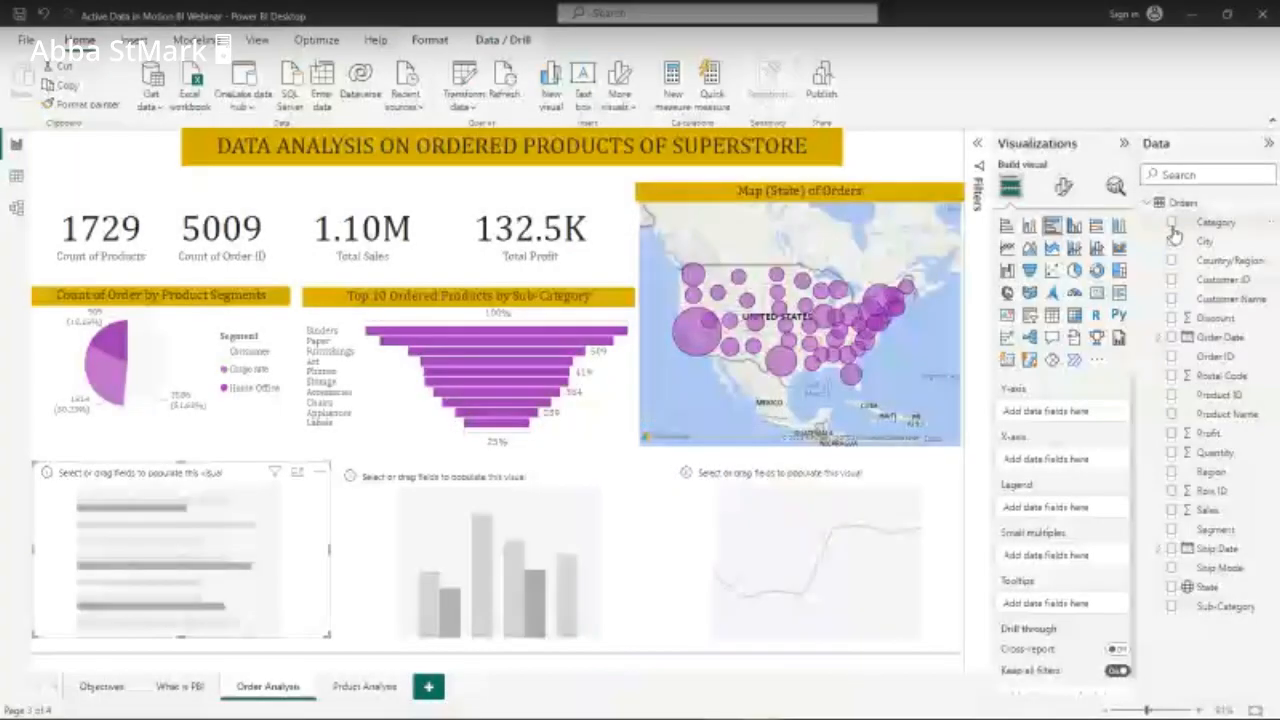
click(1172, 226)
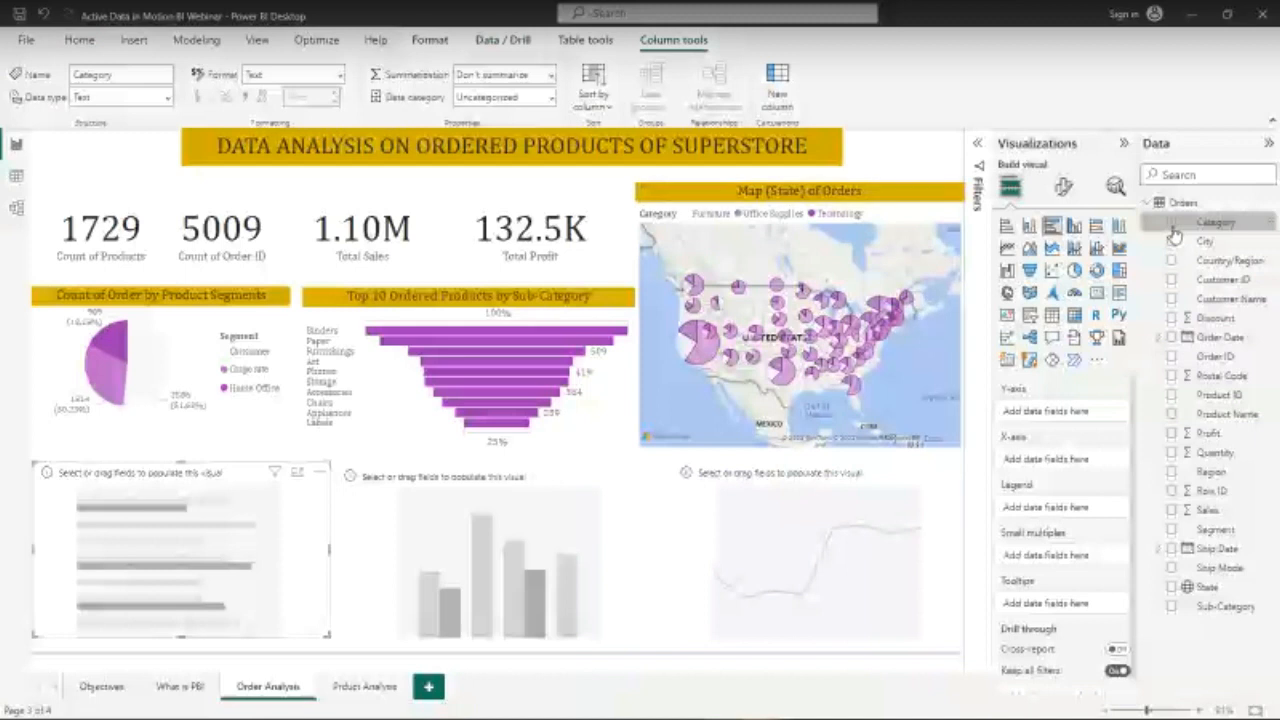
click(1171, 224)
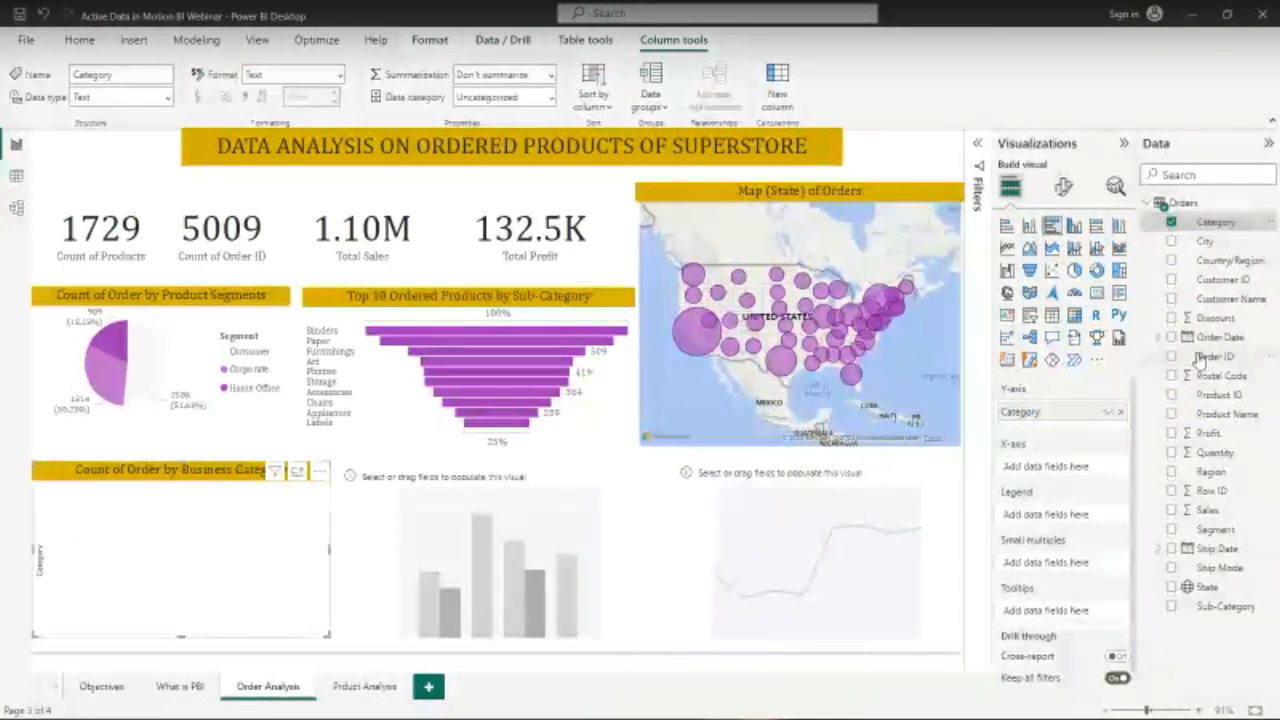
click(1173, 357)
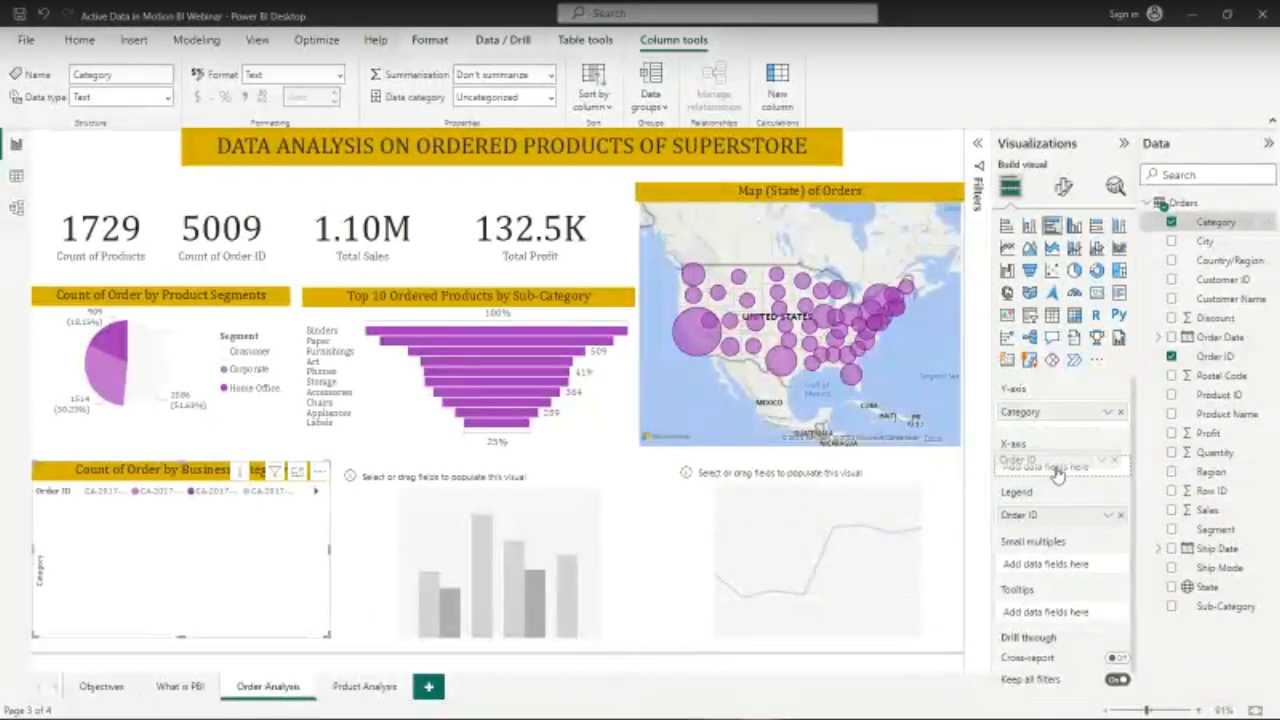
drag(1057, 472, 1058, 475)
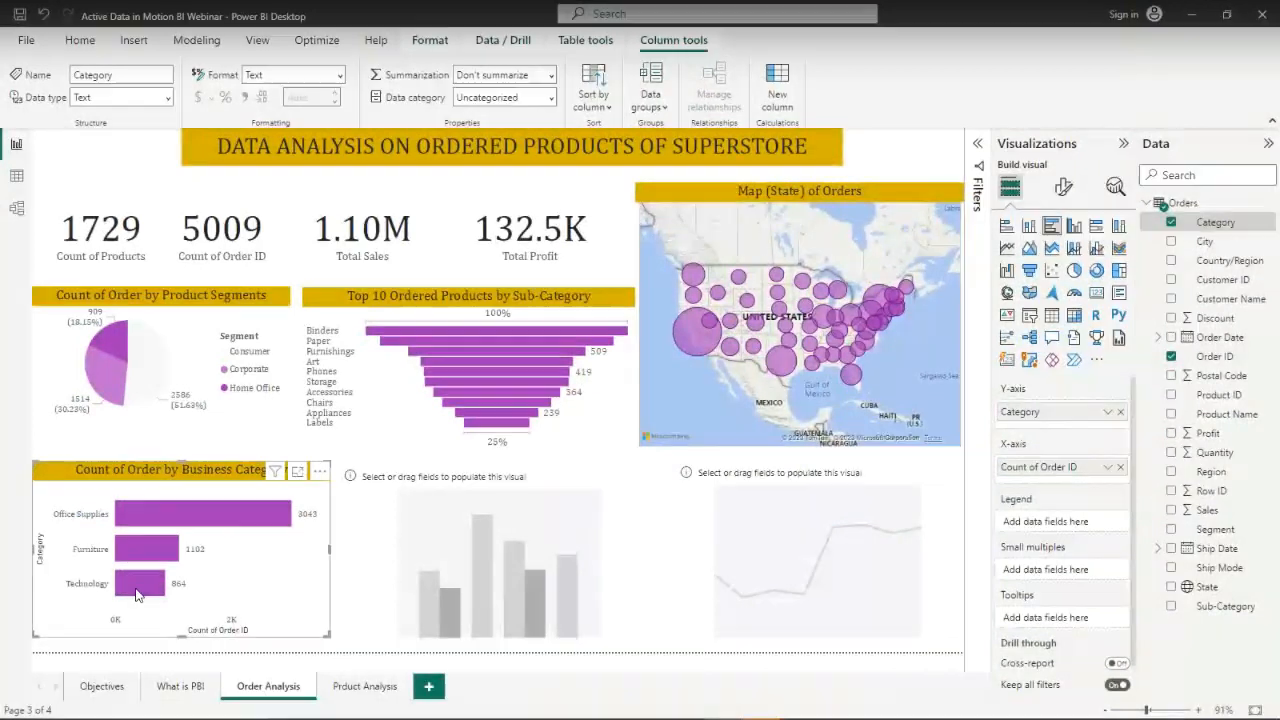
Check the category bars' values, cross-filter the page by Office Supplies, and clear that selection again
mouse_move(141, 560)
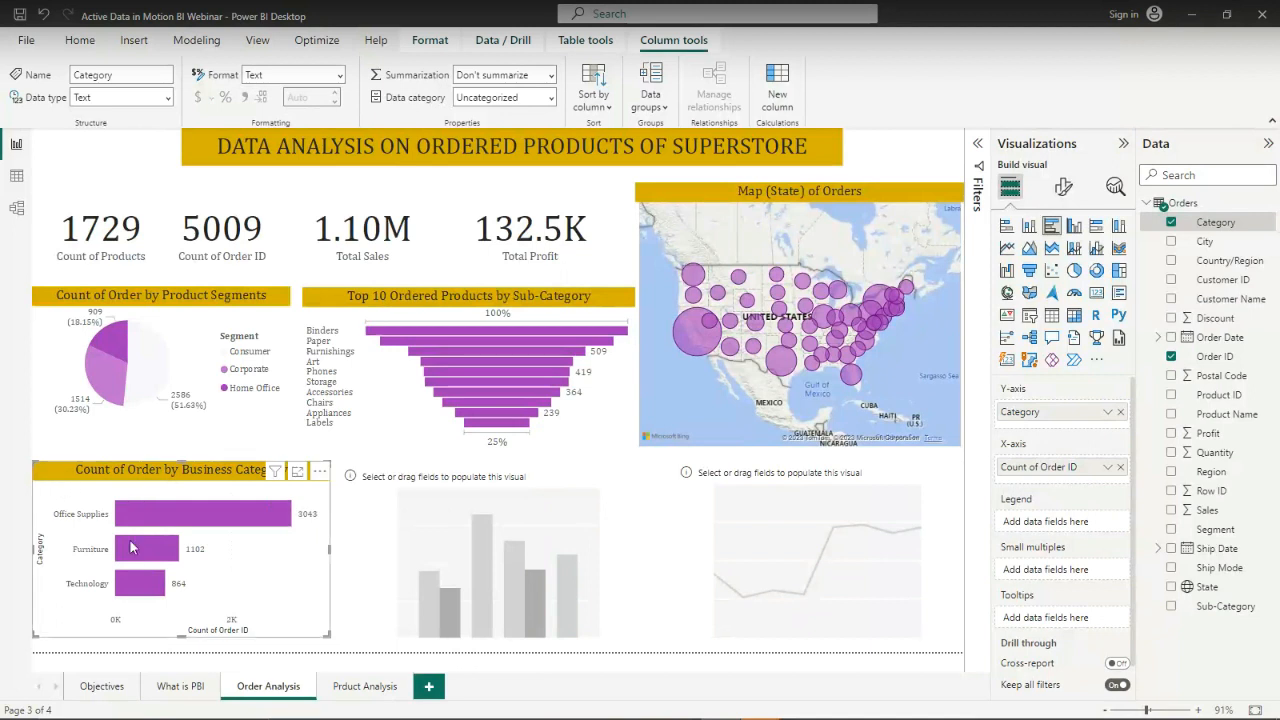
mouse_move(193, 532)
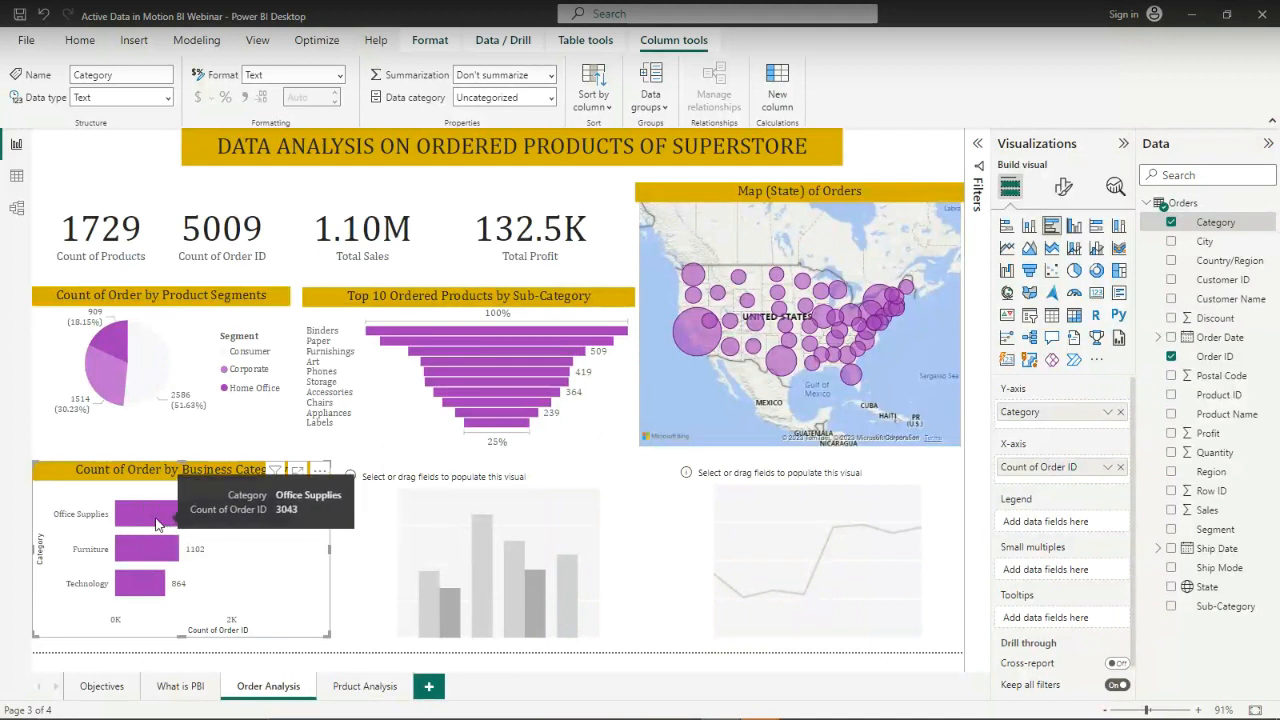
click(155, 524)
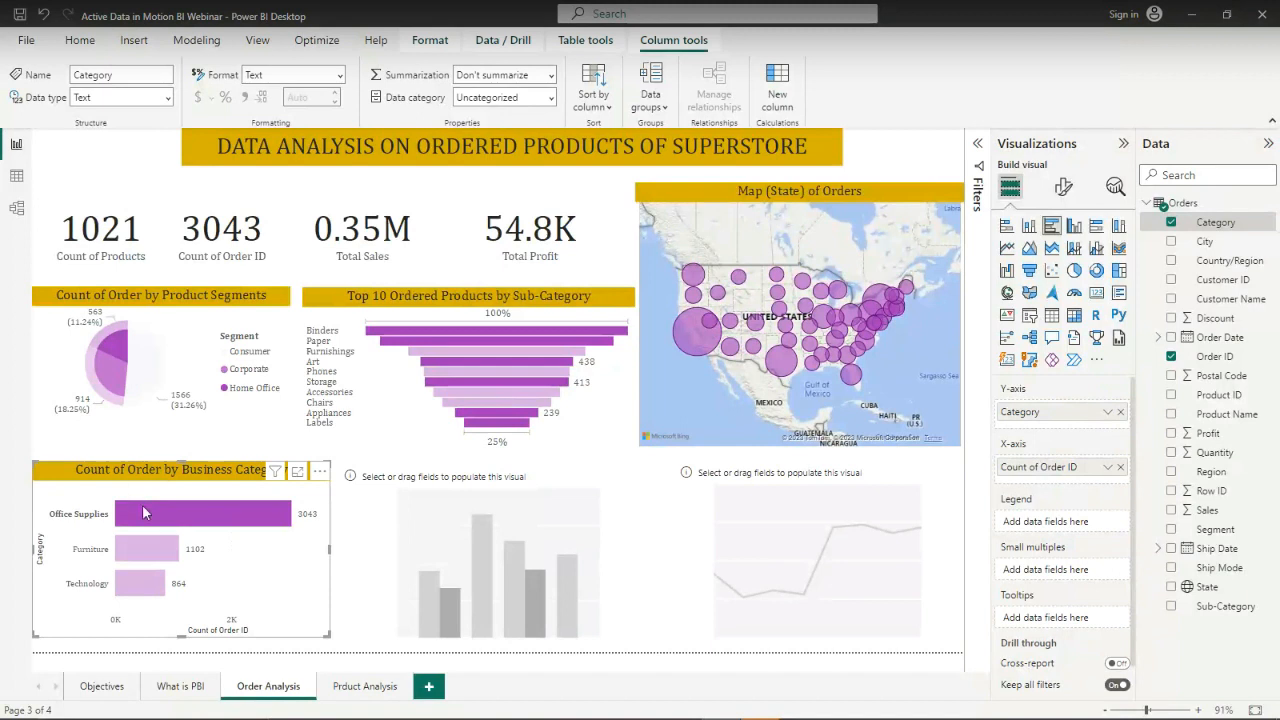
click(142, 504)
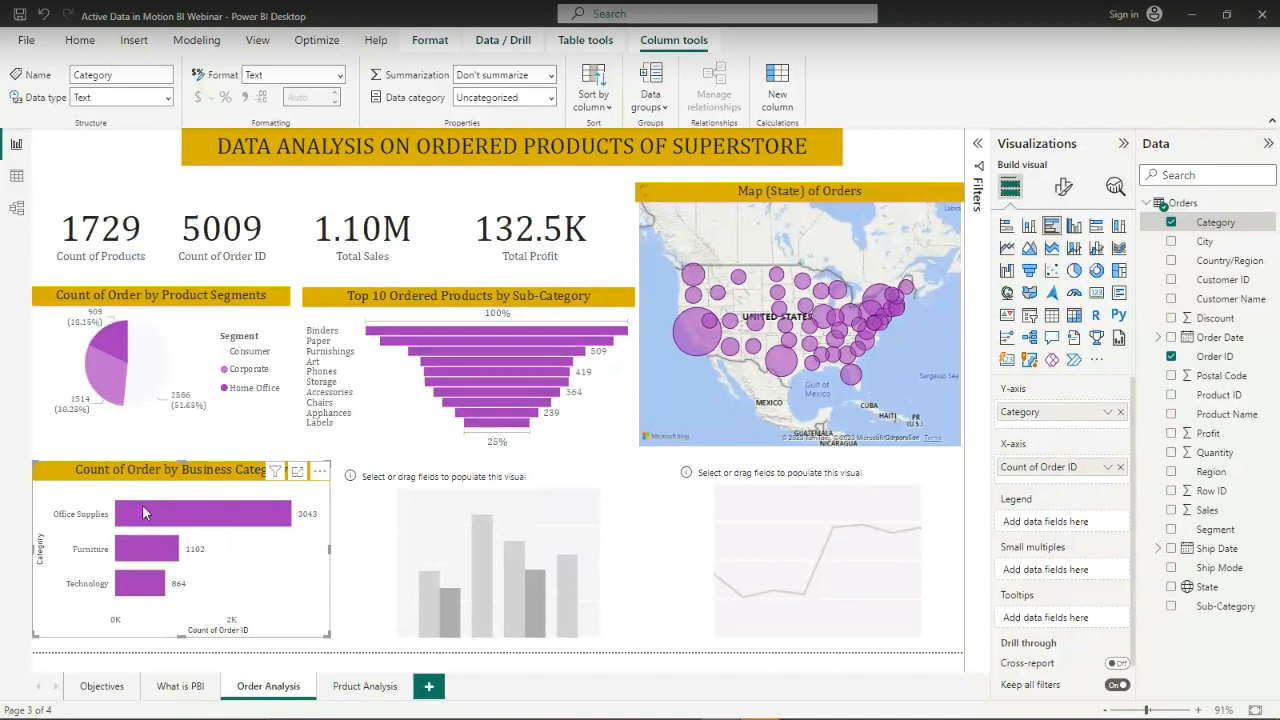
Fill the empty column chart with Ship Mode on the X-axis and count of Order ID on the Y-axis, and briefly cross-filter by Same Day
click(381, 541)
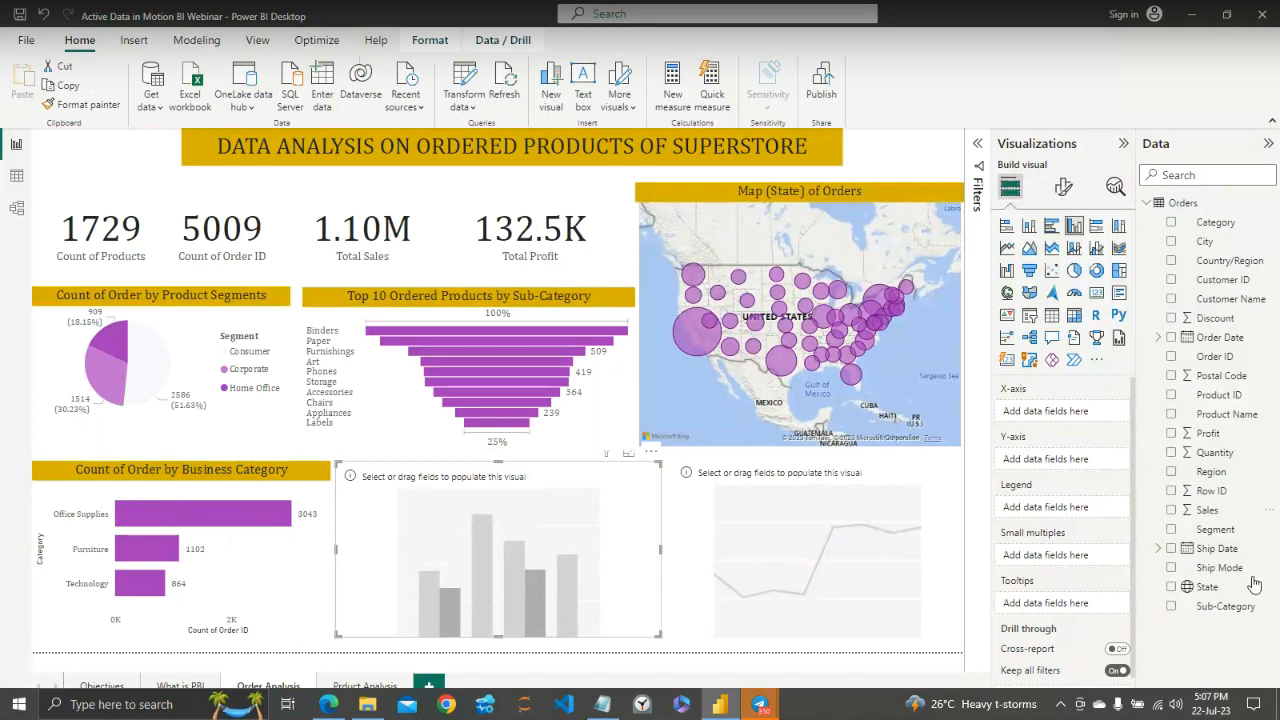
click(1172, 569)
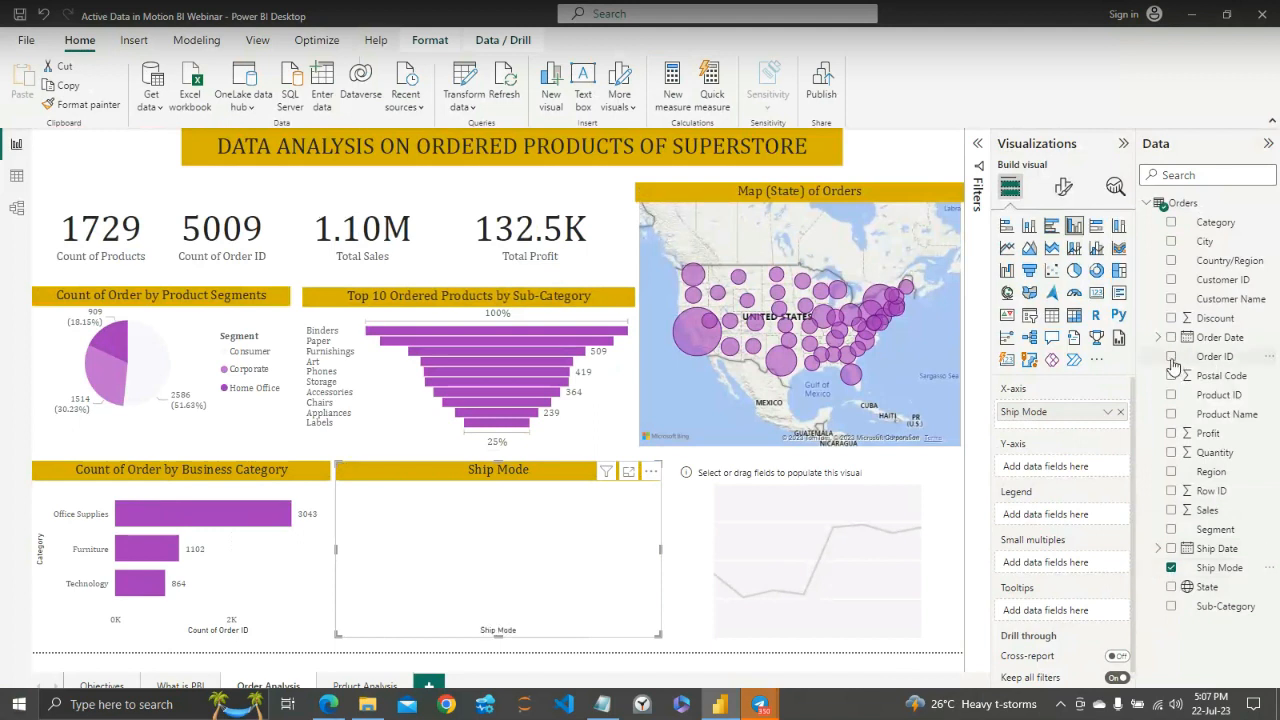
click(1172, 357)
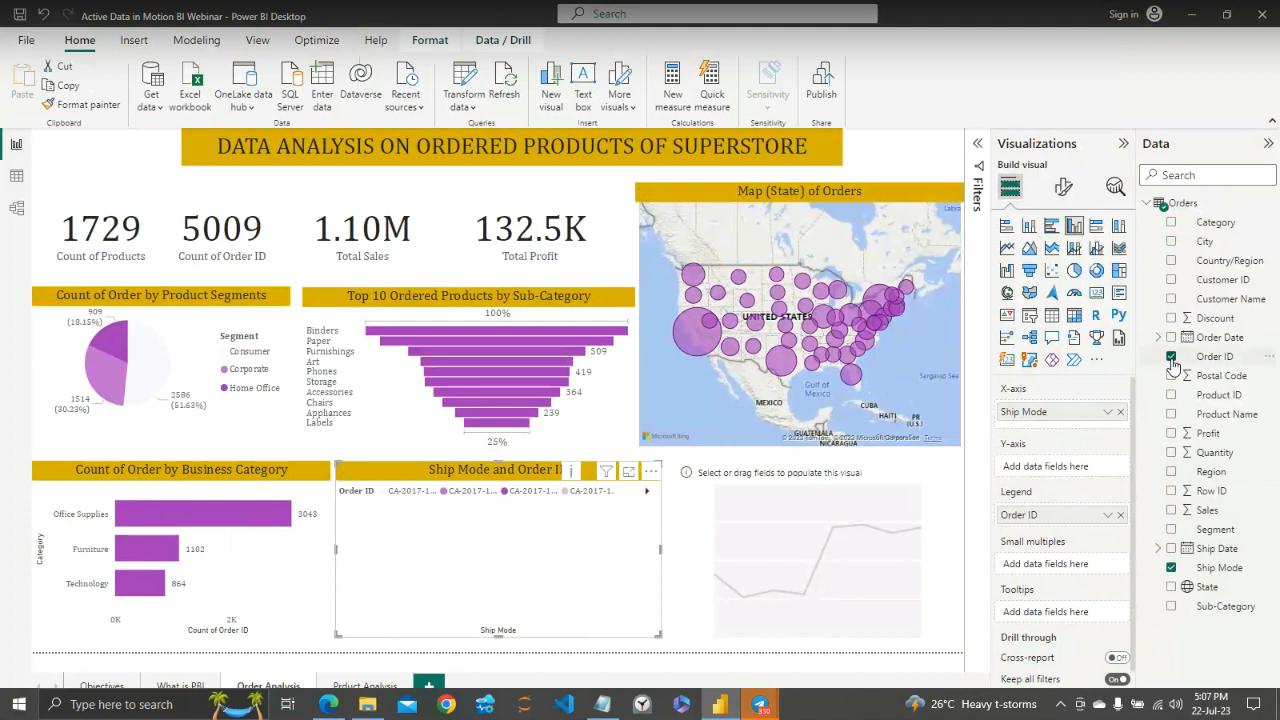
drag(1063, 484, 1063, 474)
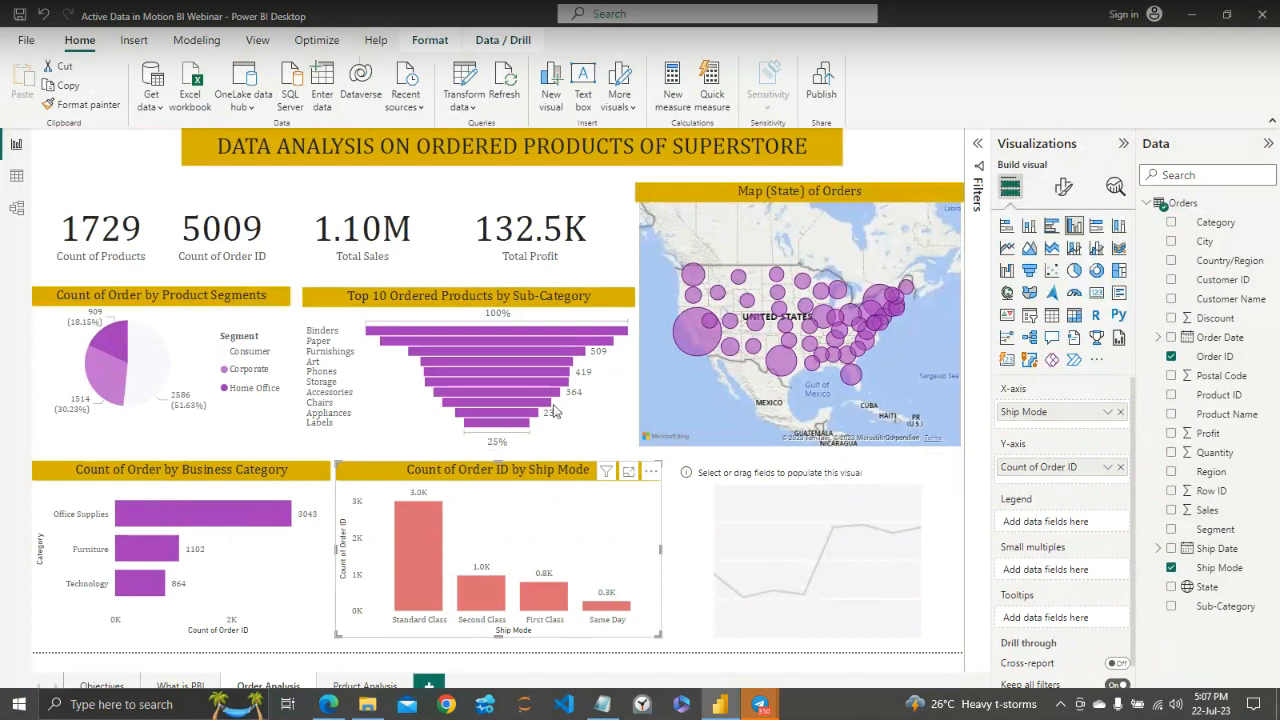
click(590, 606)
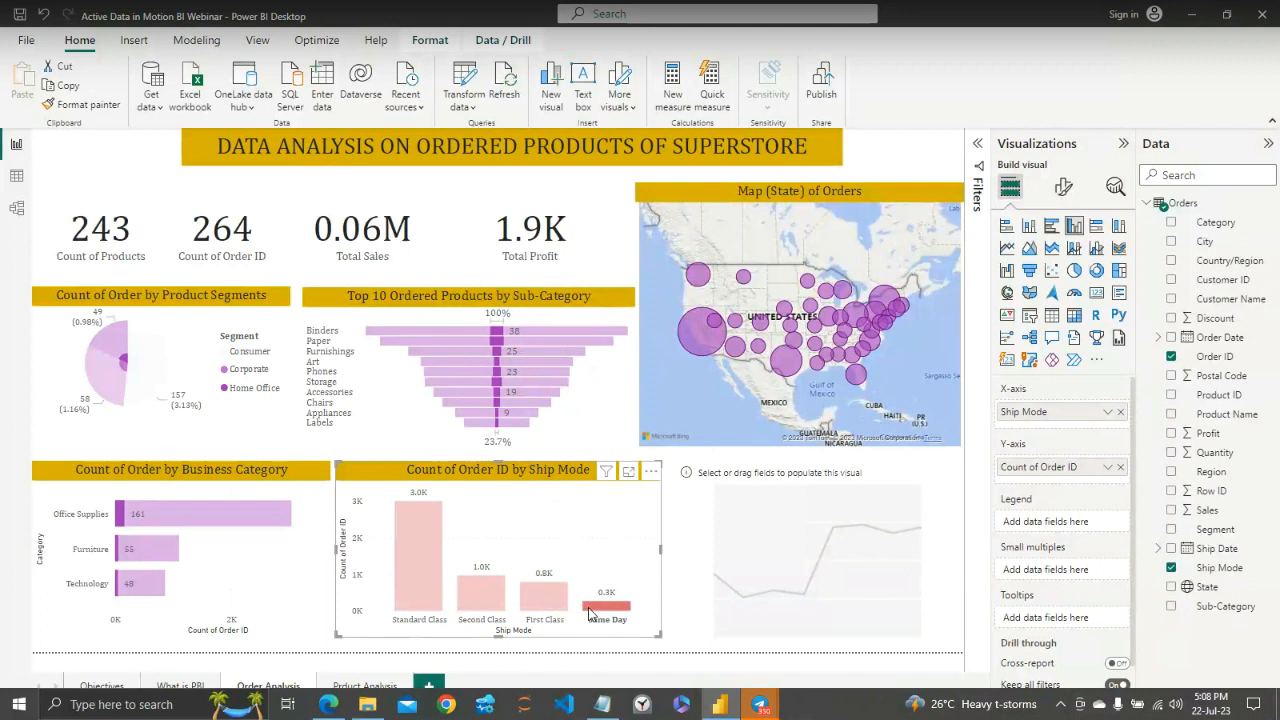
click(590, 614)
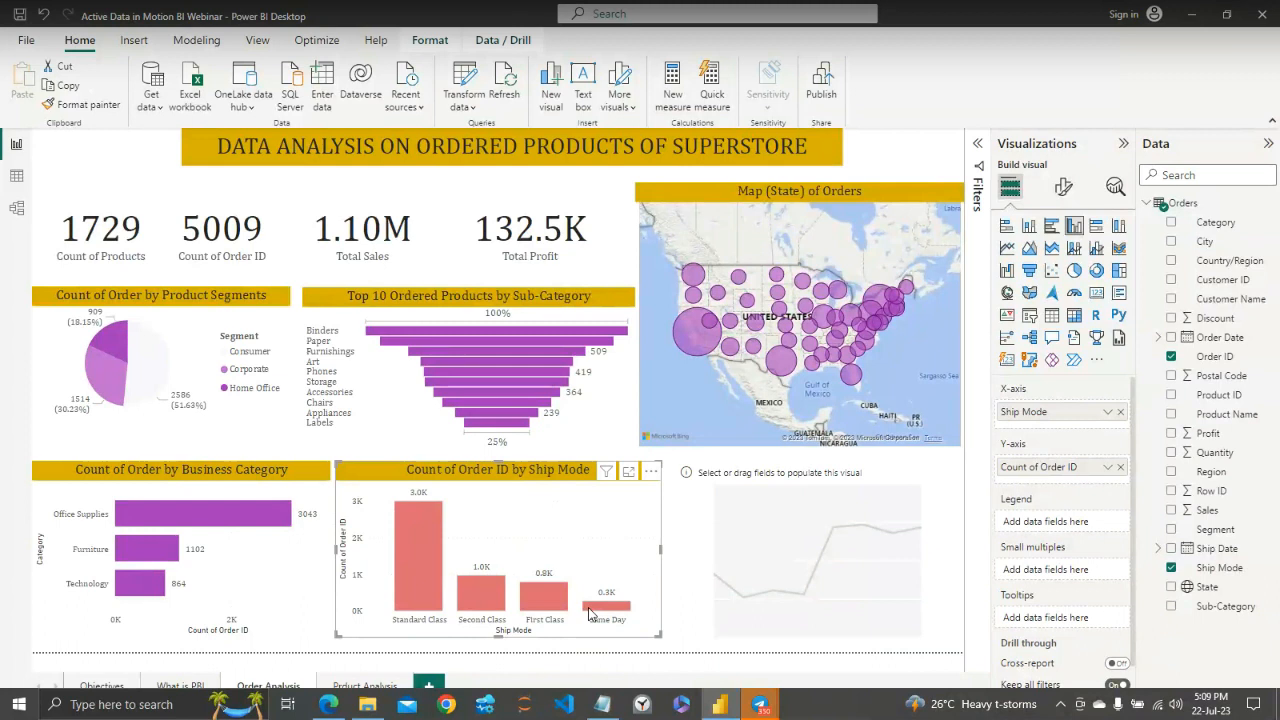
Fill the empty line chart with the Order Date hierarchy on the X-axis and the count of Order ID on the Y-axis
click(695, 518)
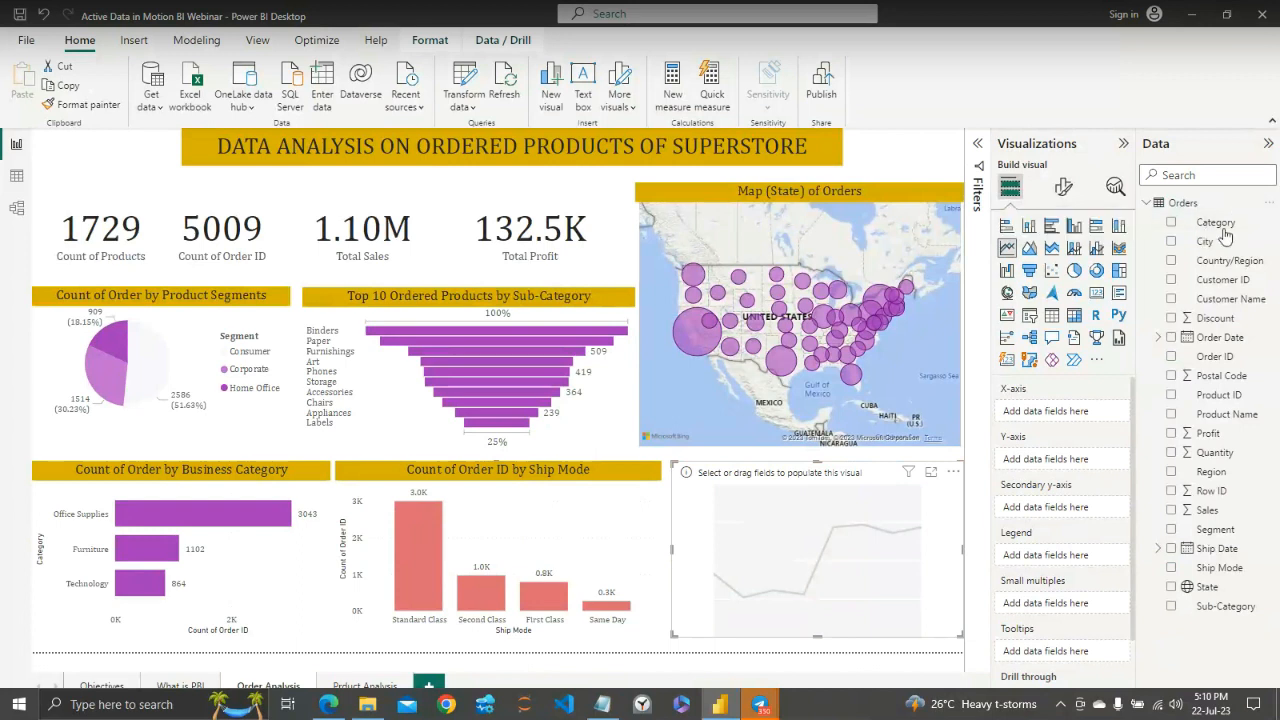
drag(1199, 345, 826, 515)
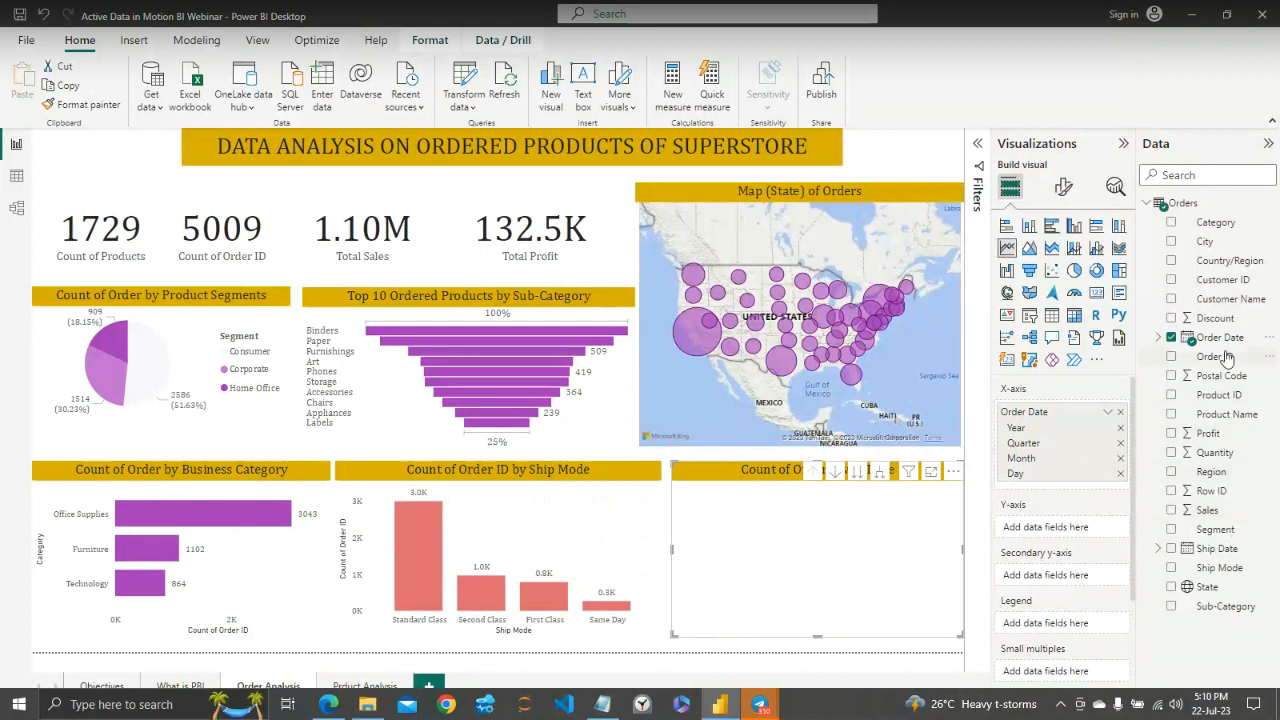
drag(1226, 360, 1087, 536)
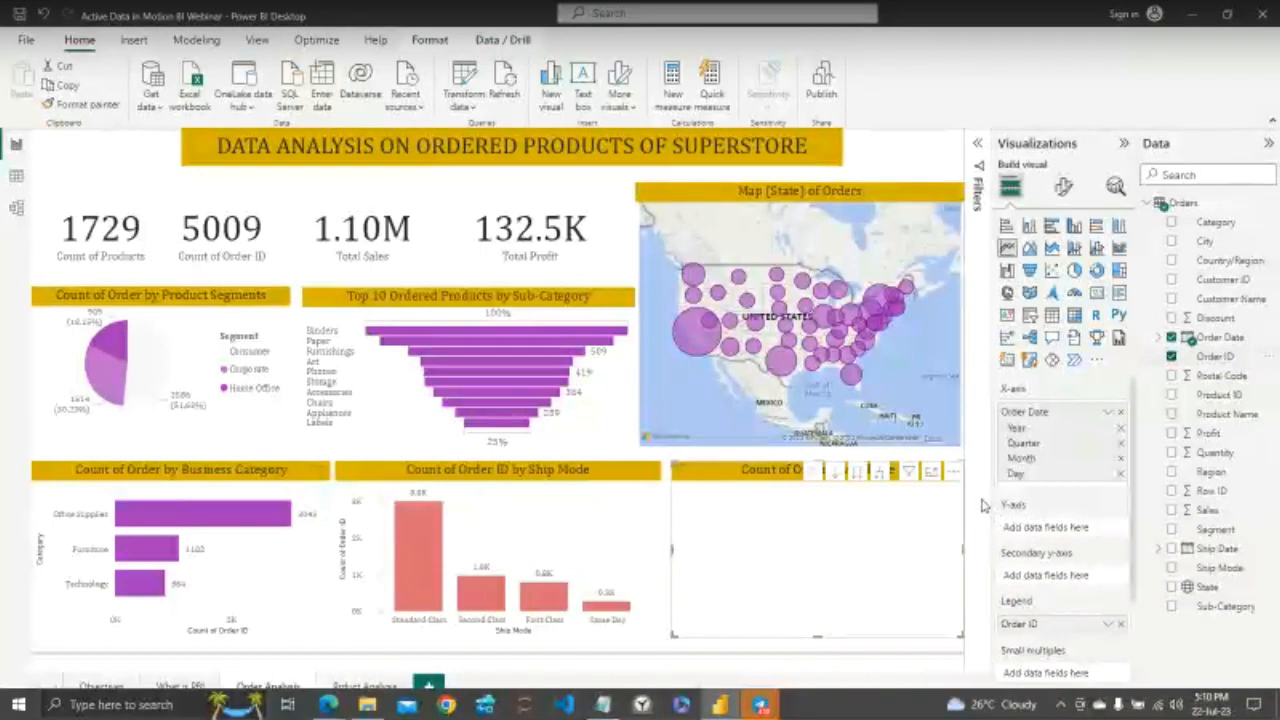
drag(1038, 624, 1044, 537)
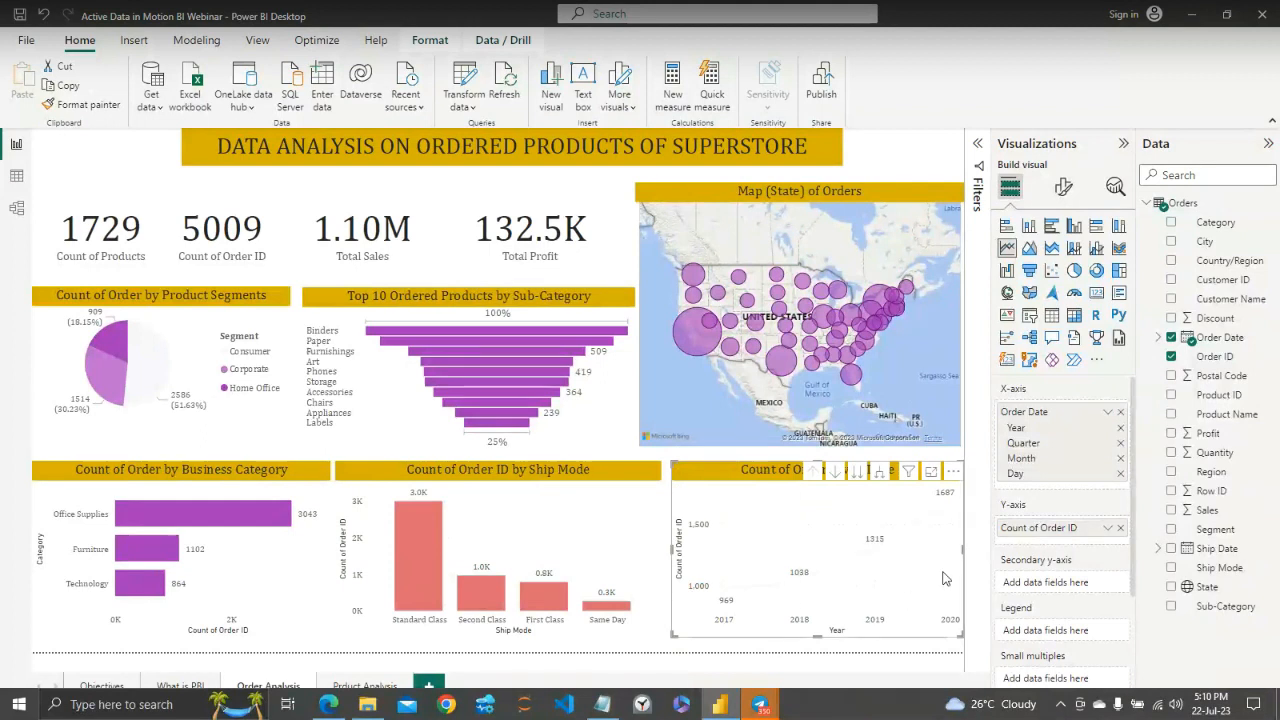
Set the line chart's Count of Order ID line colour to the theme orange
click(1062, 188)
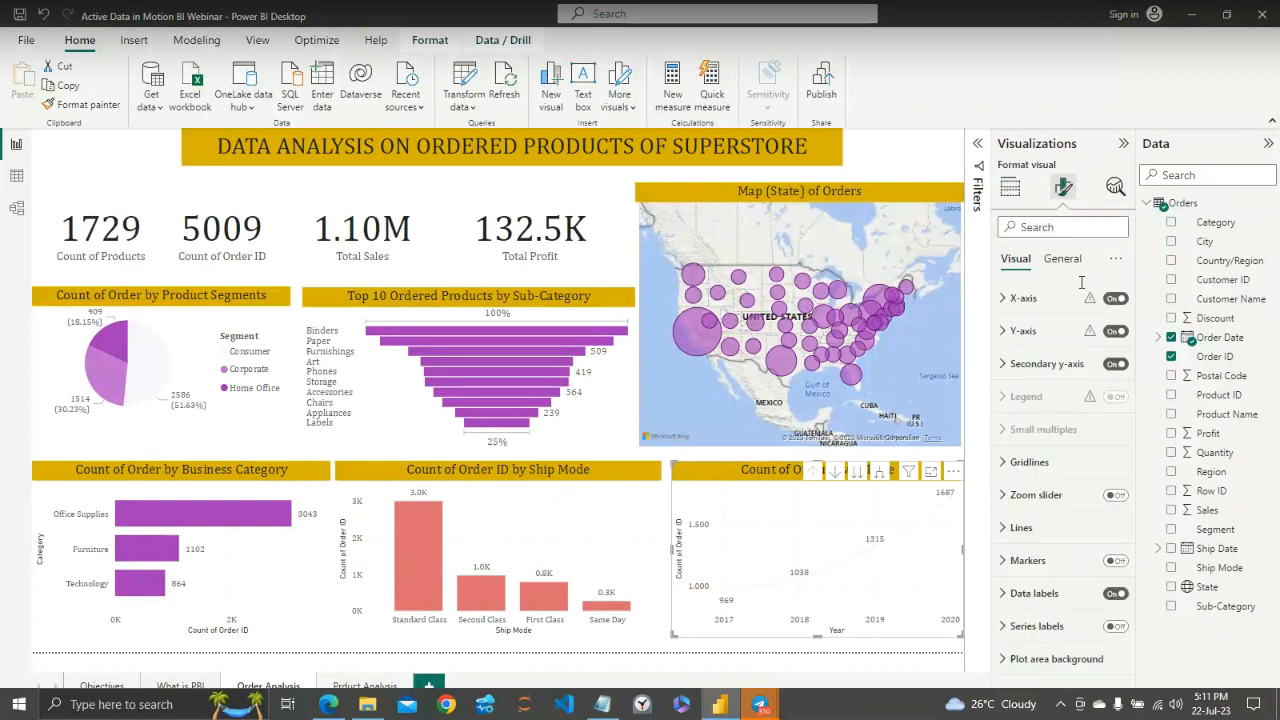
click(1017, 537)
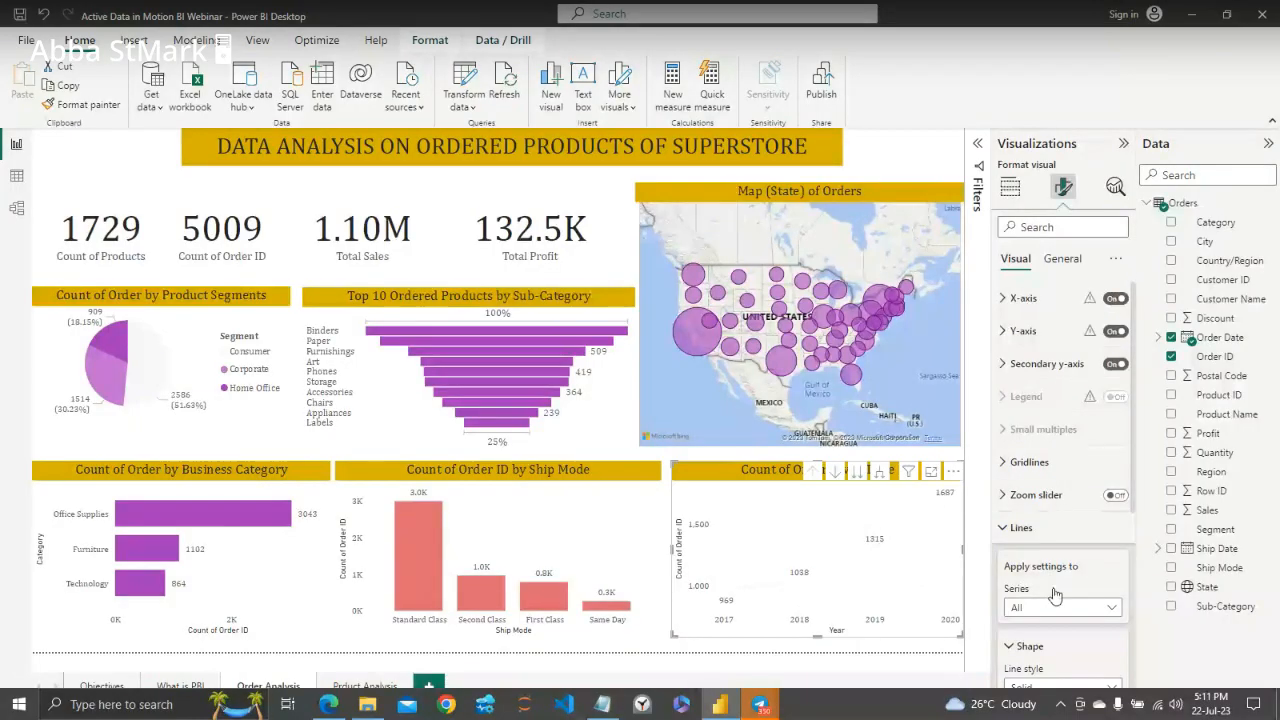
scroll(1059, 620, down, 3)
click(1032, 646)
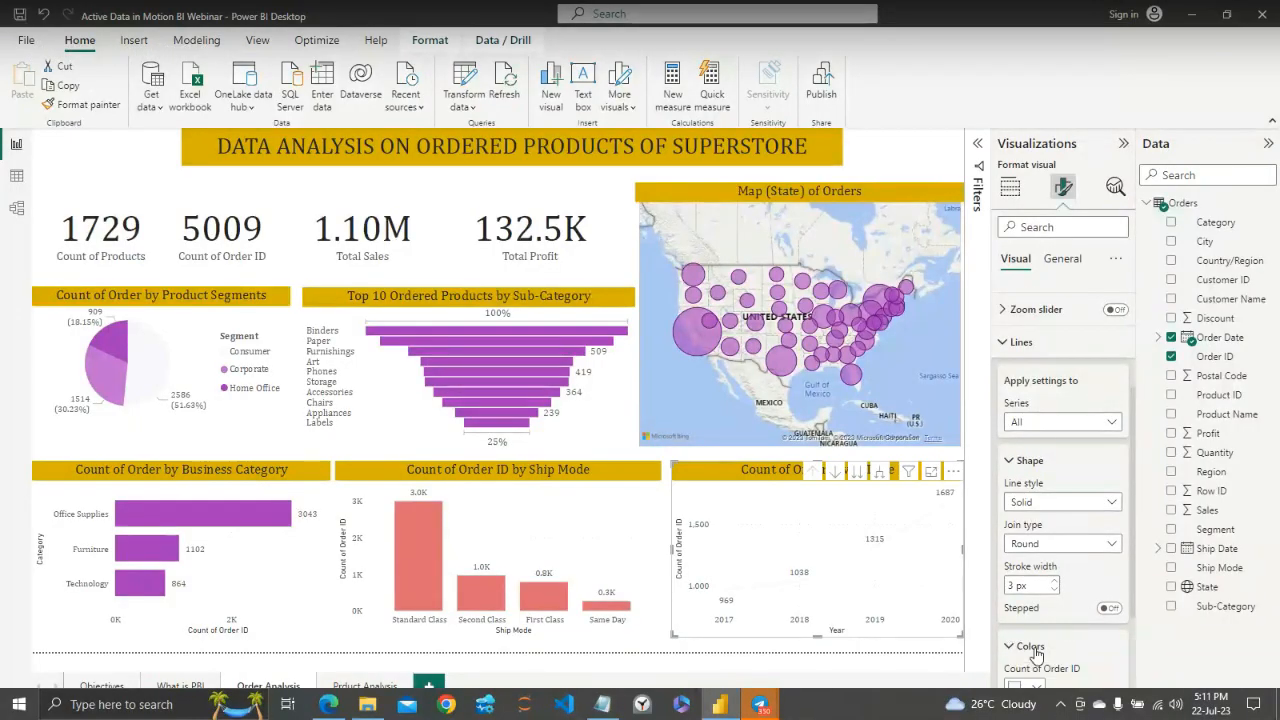
scroll(1075, 643, down, 2)
scroll(1075, 643, down, 2)
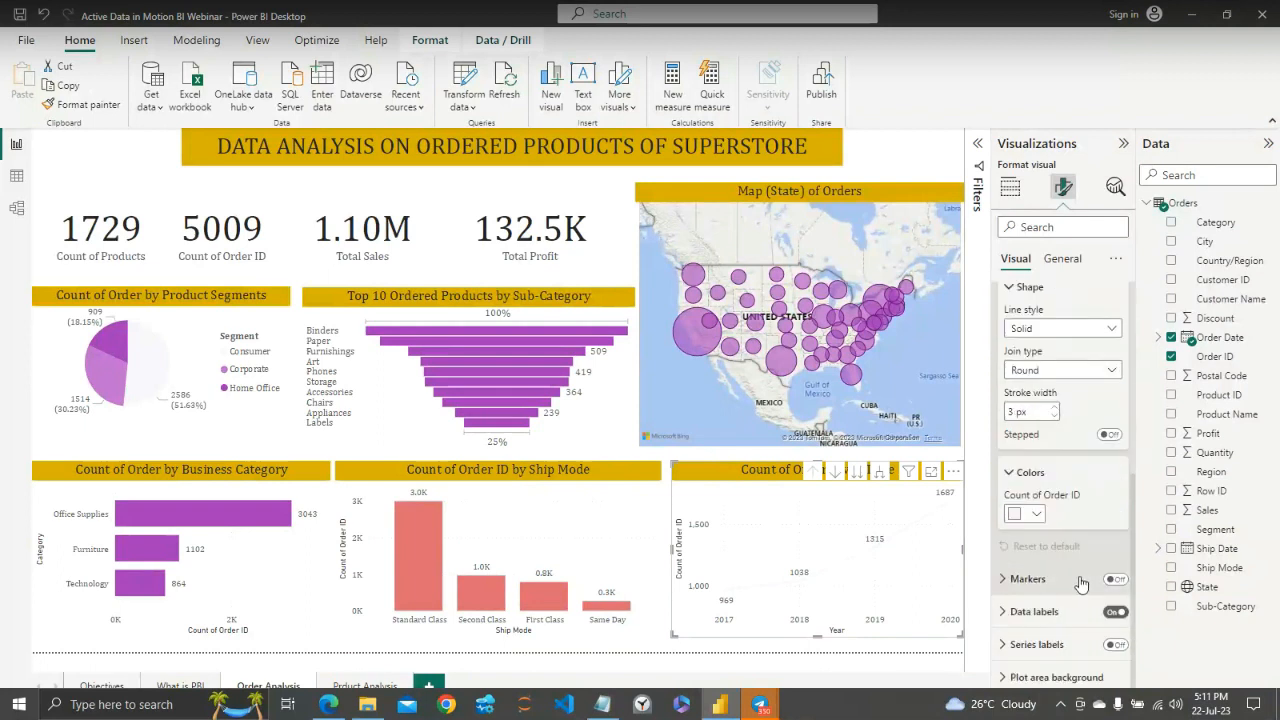
click(1036, 515)
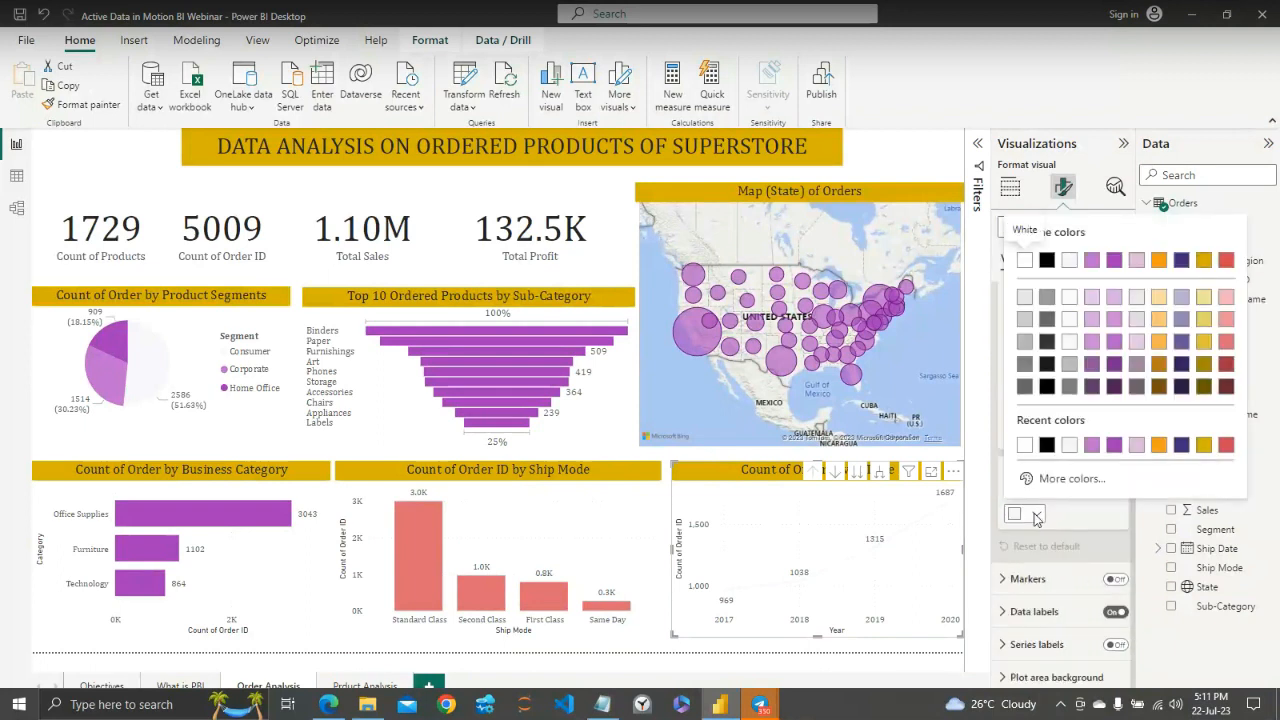
click(1159, 262)
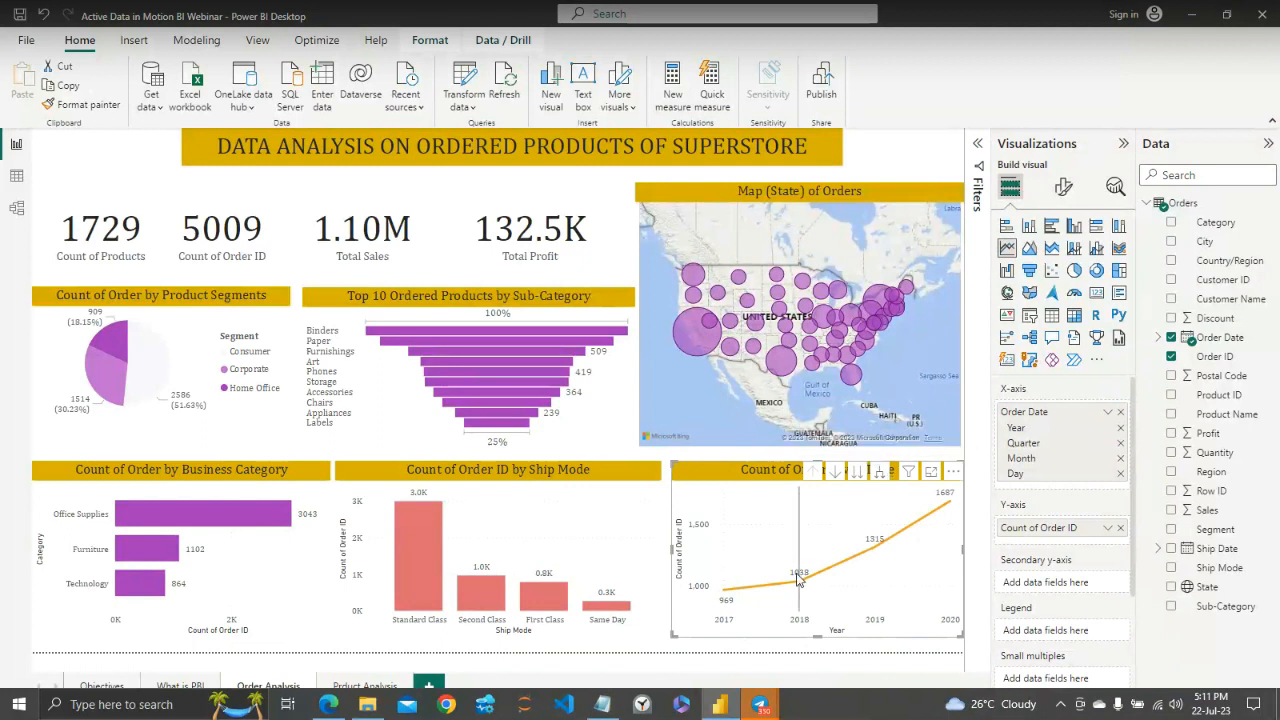
Check the line chart's yearly points, expand its date hierarchy to quarters and months, and drill back up to years
mouse_move(798, 608)
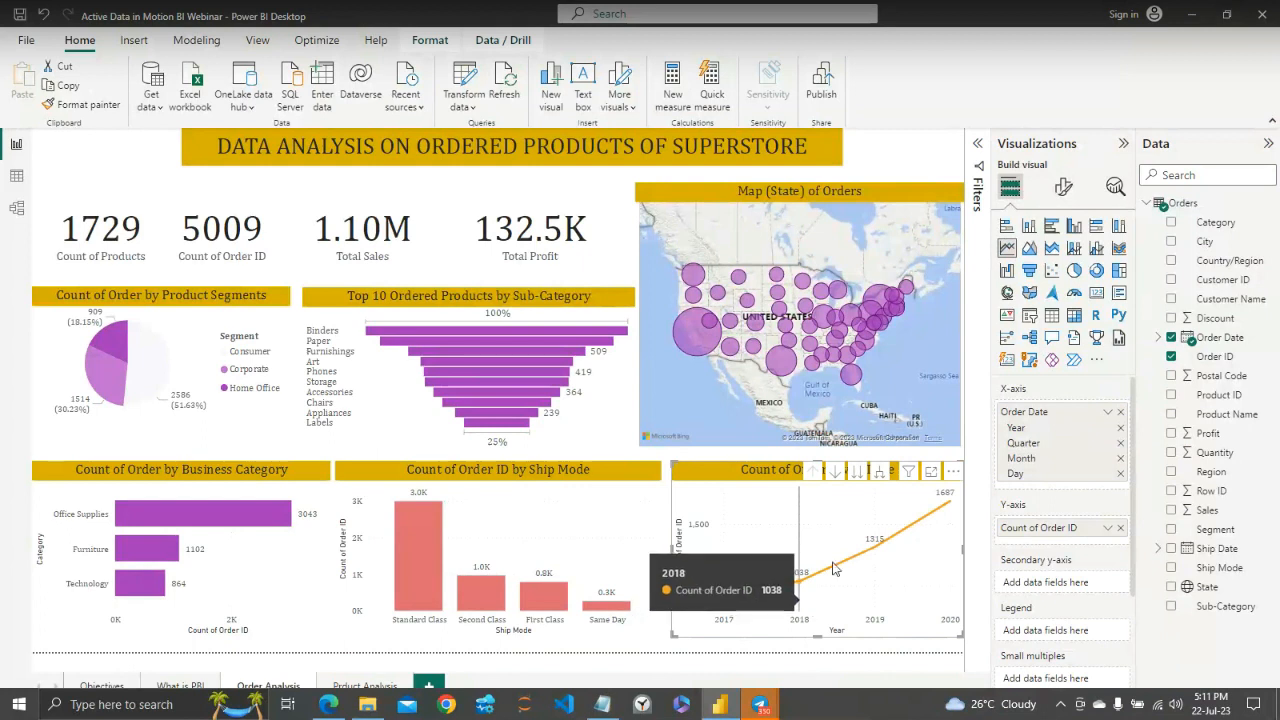
mouse_move(878, 573)
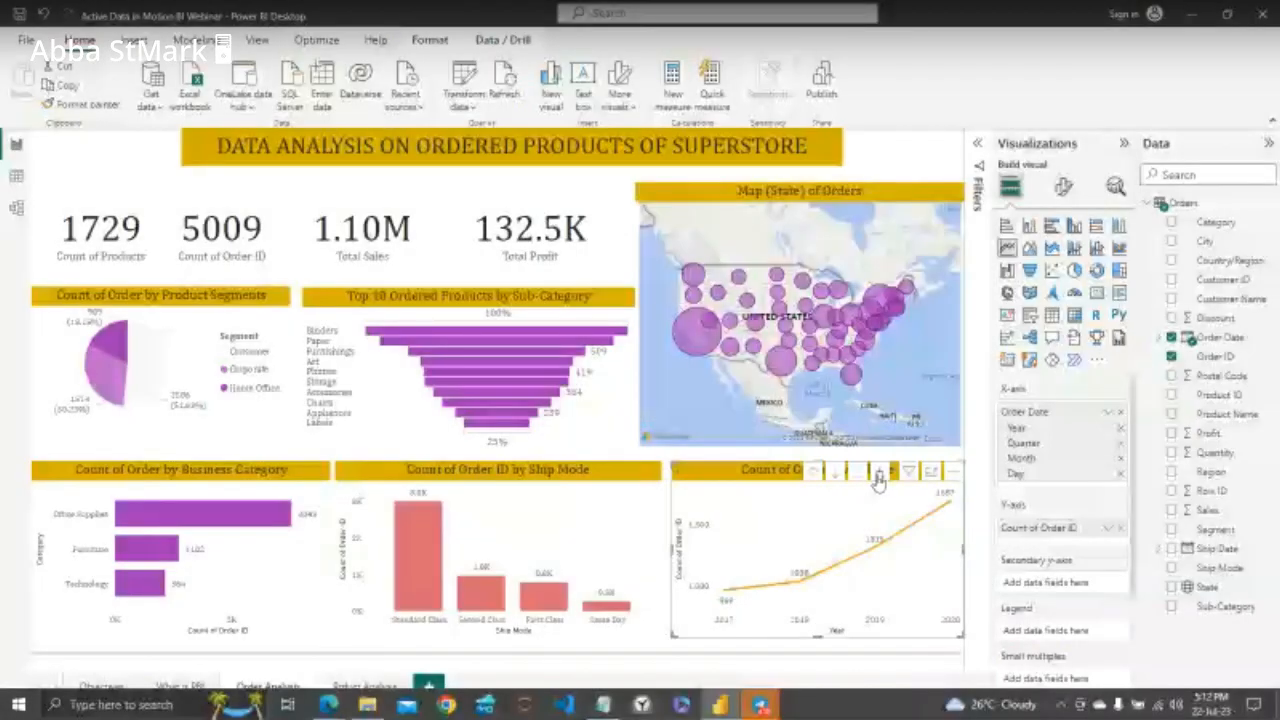
click(878, 478)
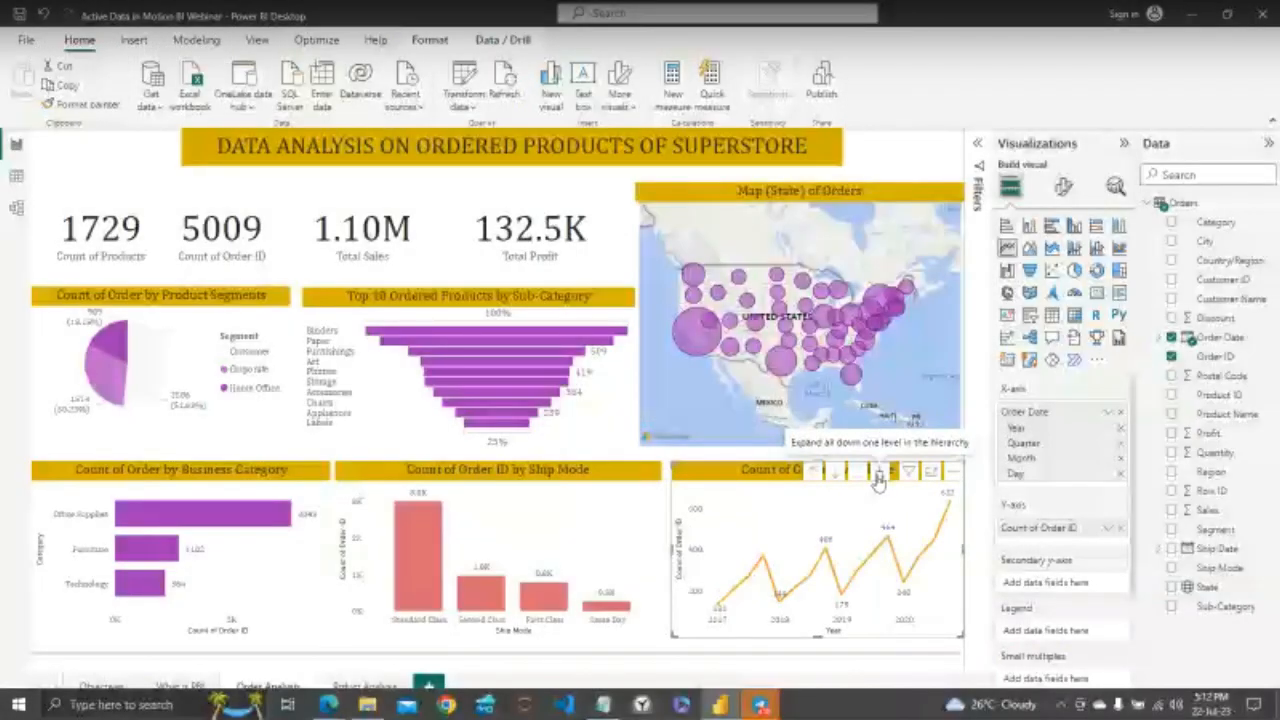
click(880, 478)
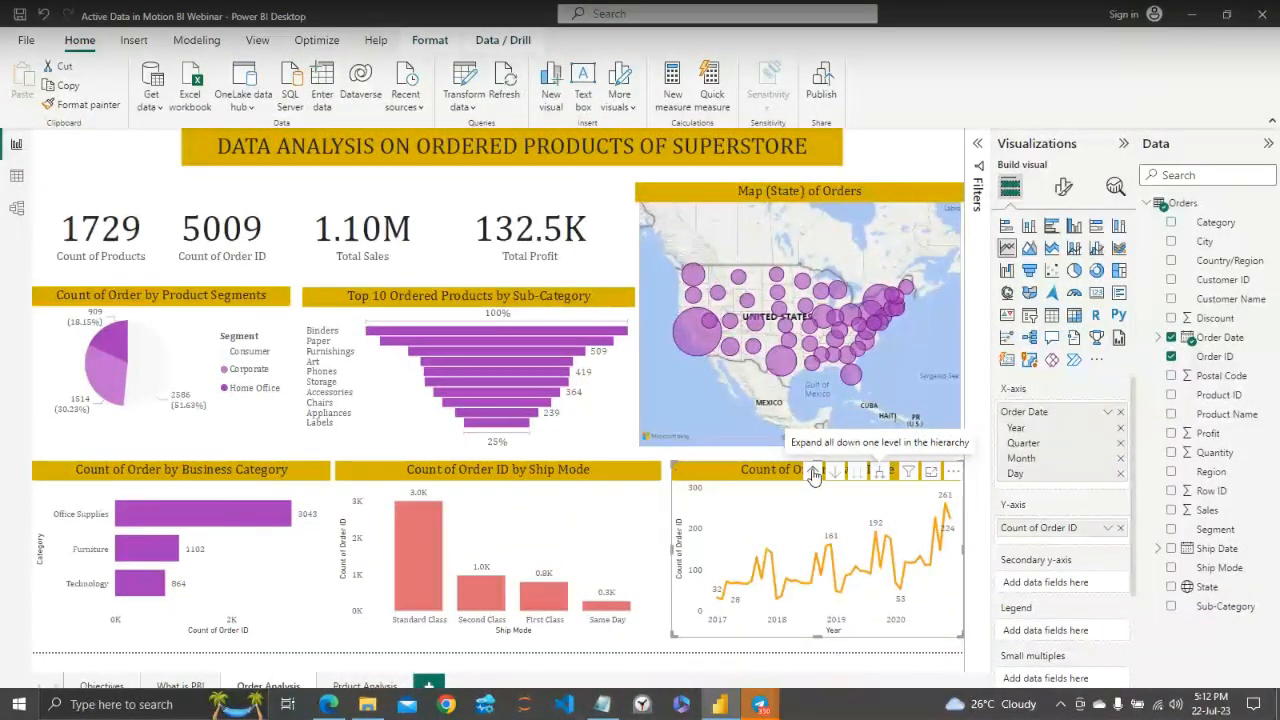
click(815, 473)
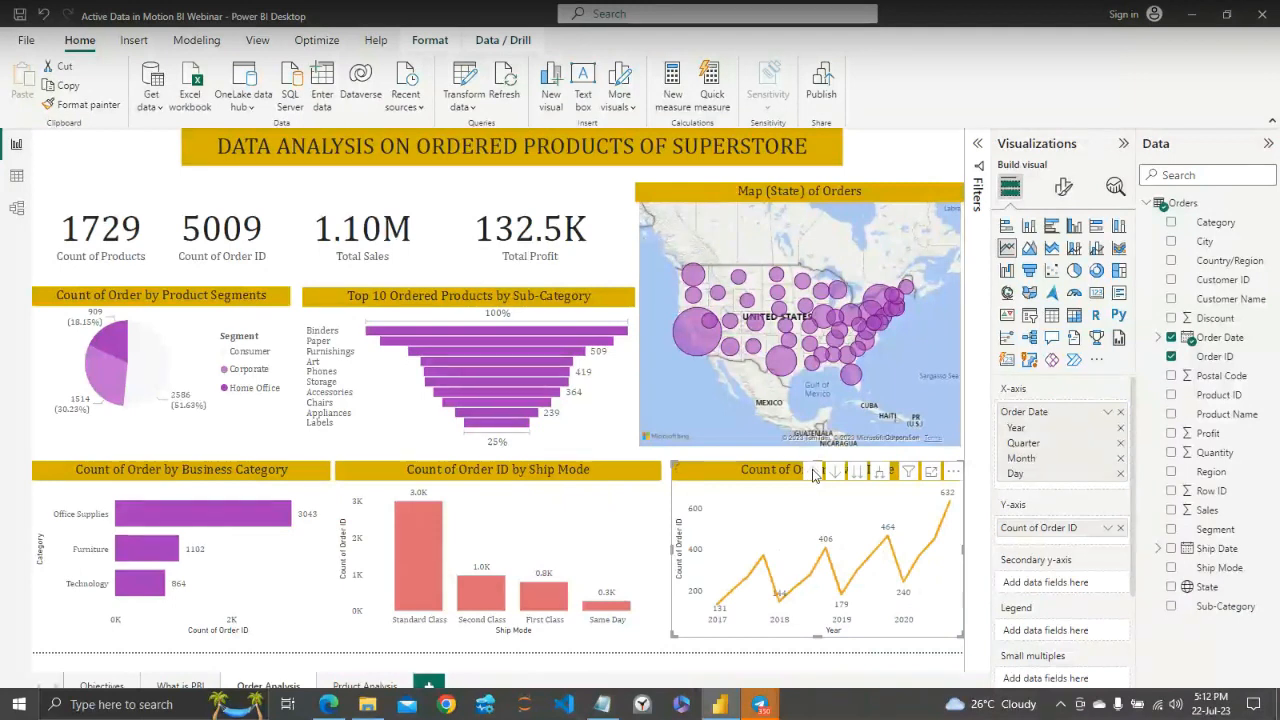
click(815, 473)
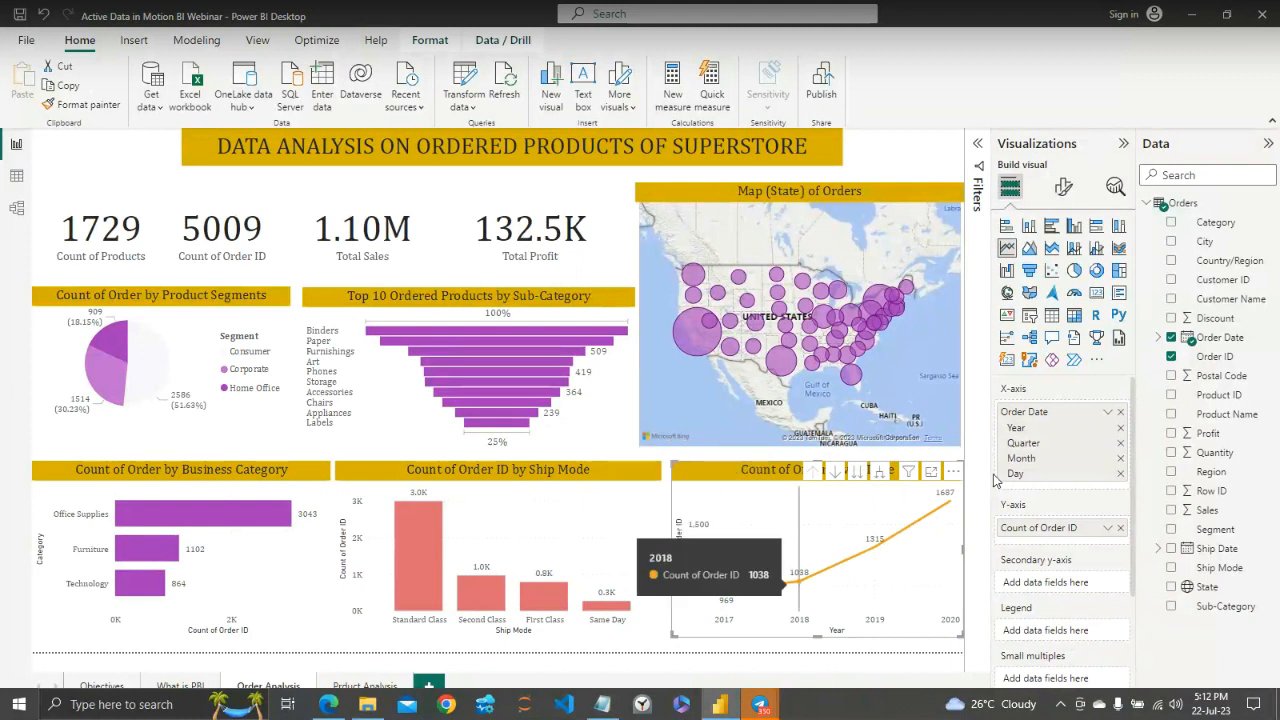
Cross-filter the page by the 2020 point of the line chart, review the other visuals, and clear the selection
click(951, 506)
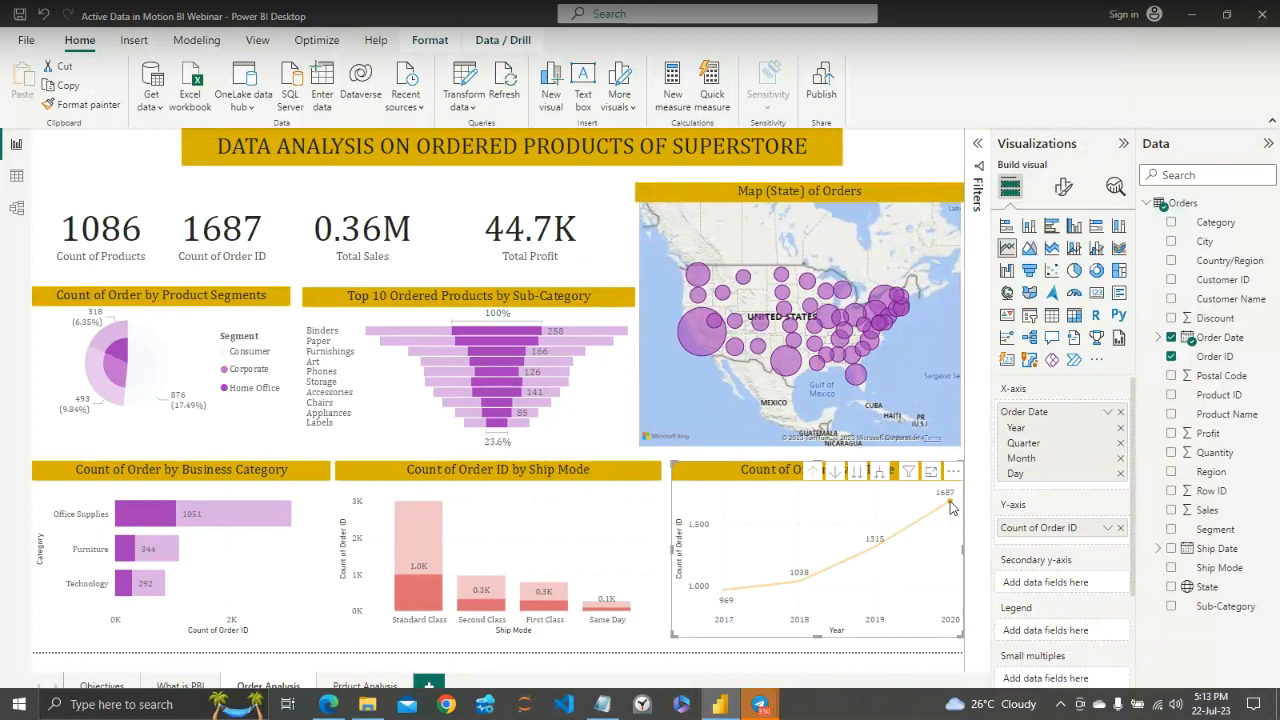
mouse_move(893, 308)
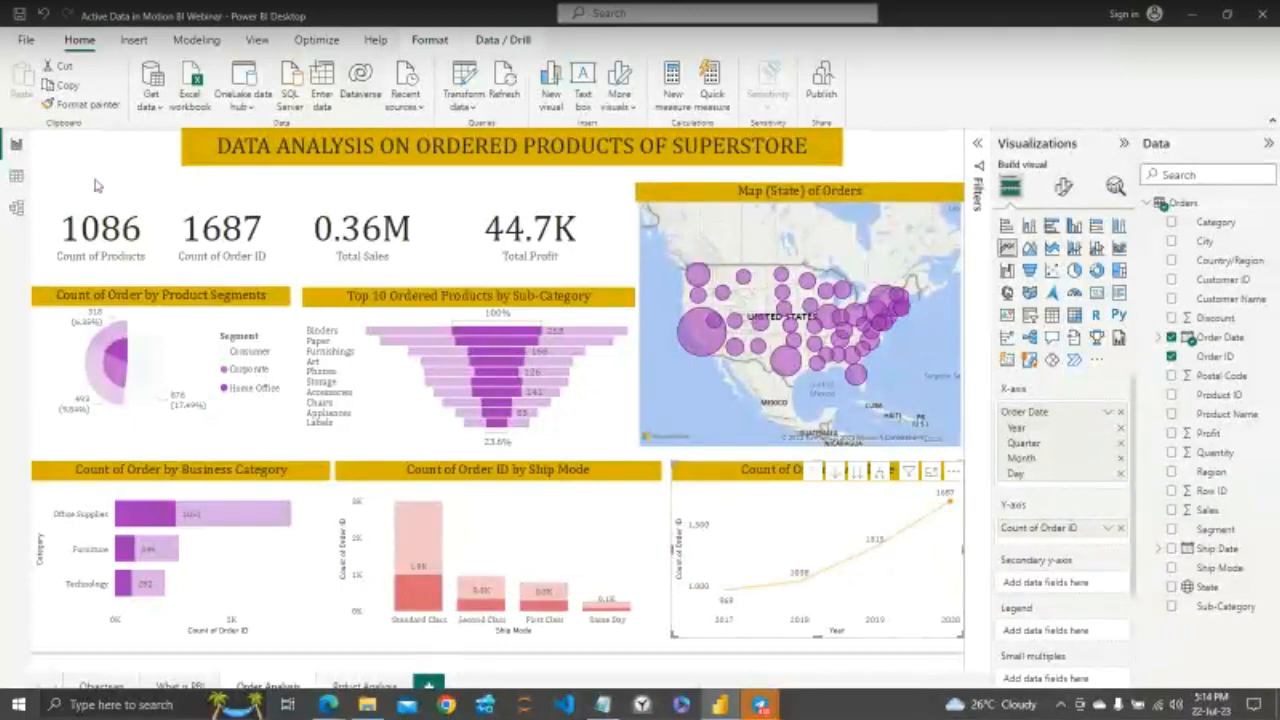
click(904, 159)
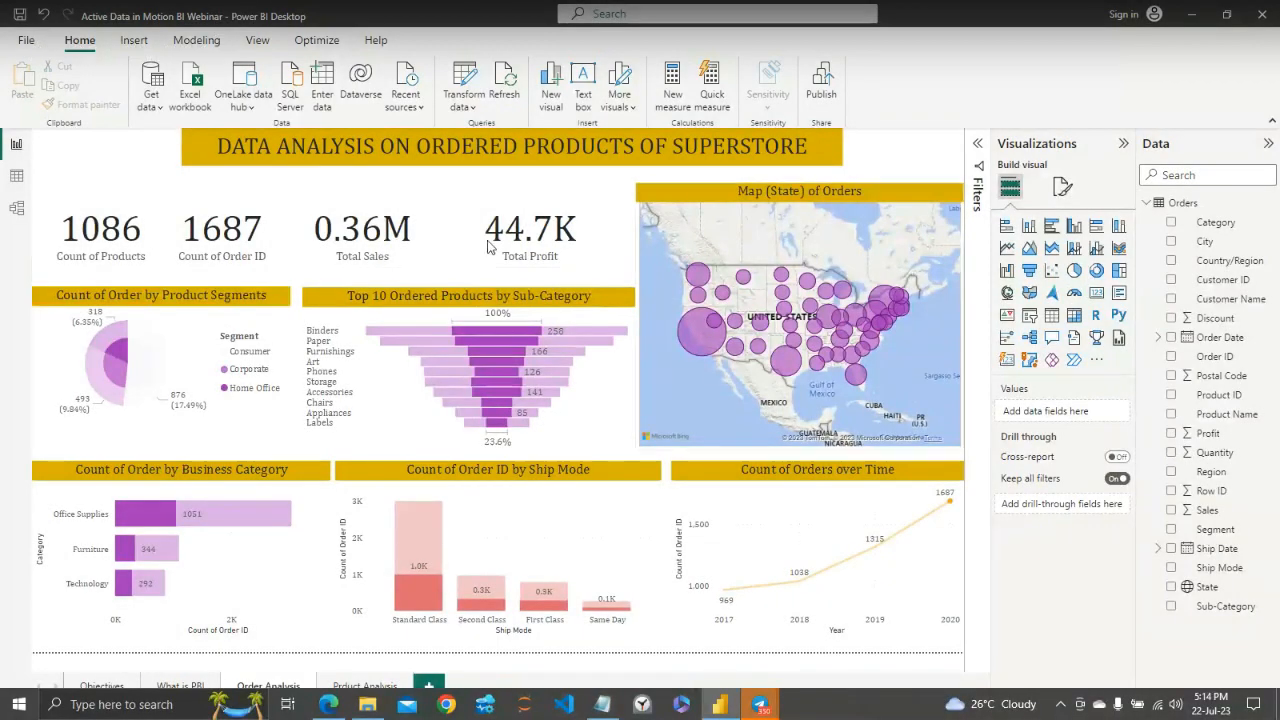
click(951, 508)
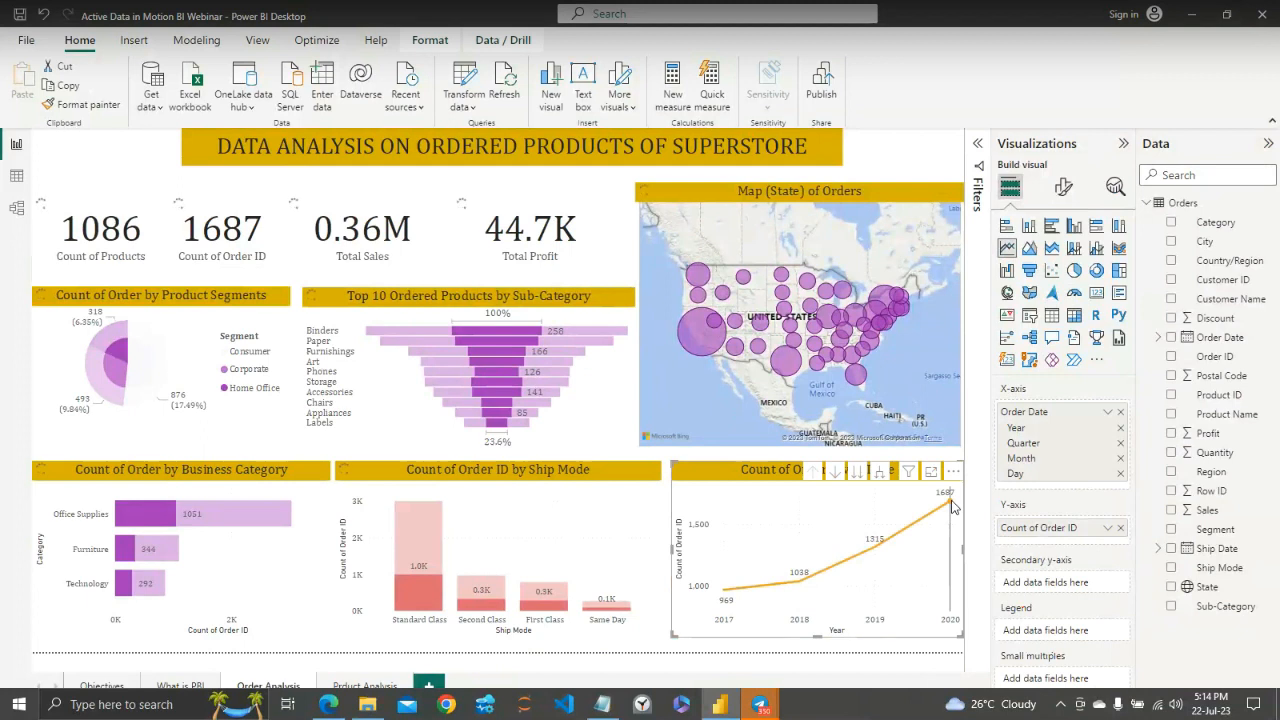
Cross-filter the page by the line chart's 2020 point and start a quick measure using the Running total calculation
click(951, 508)
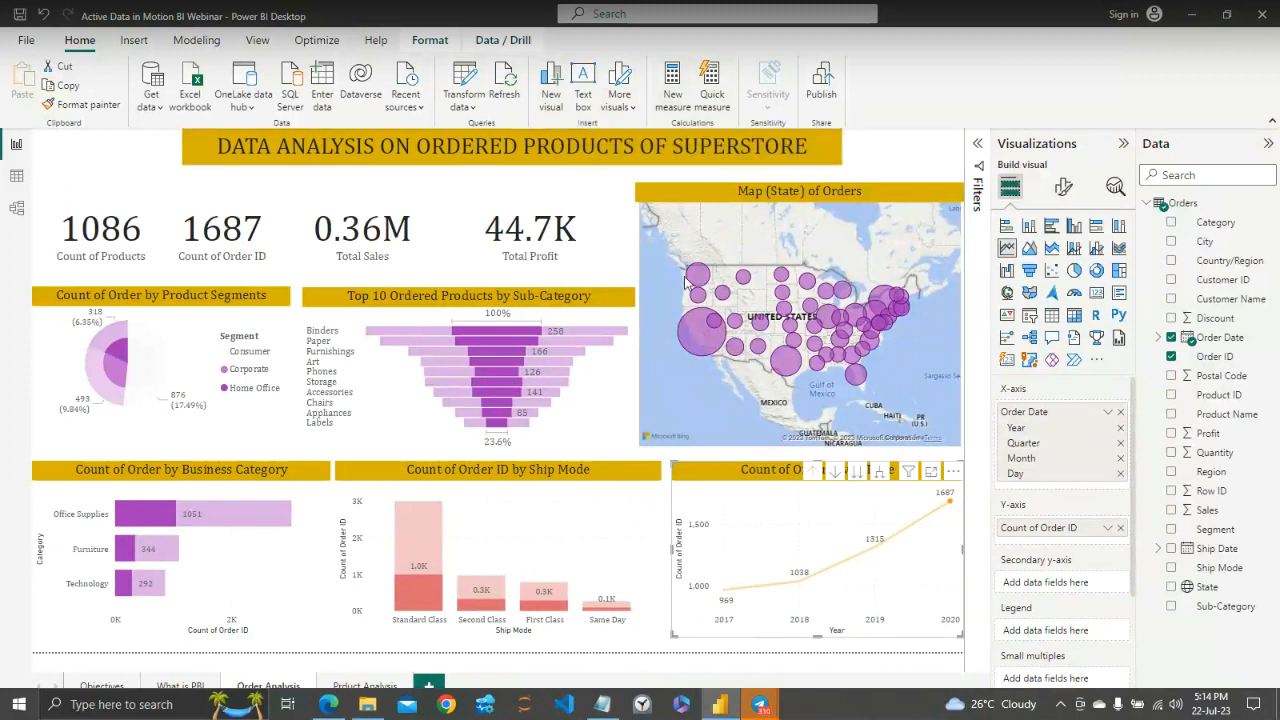
click(708, 78)
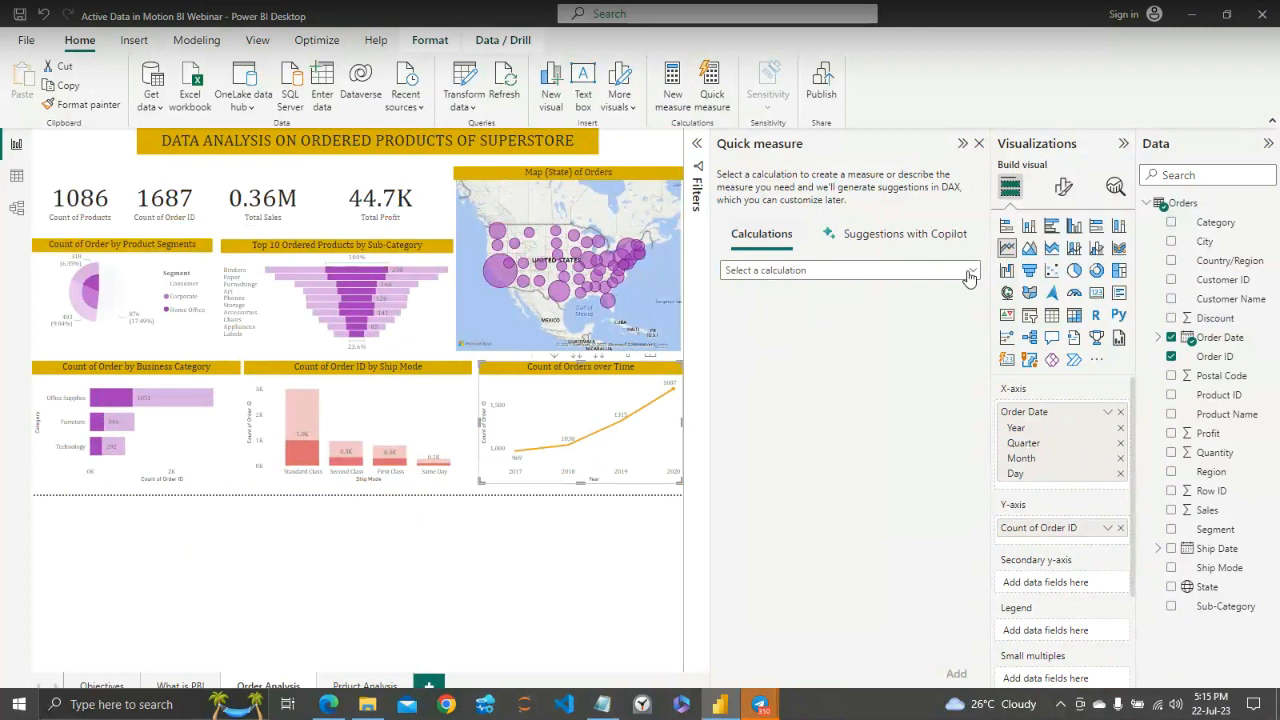
click(969, 276)
scroll(877, 370, down, 5)
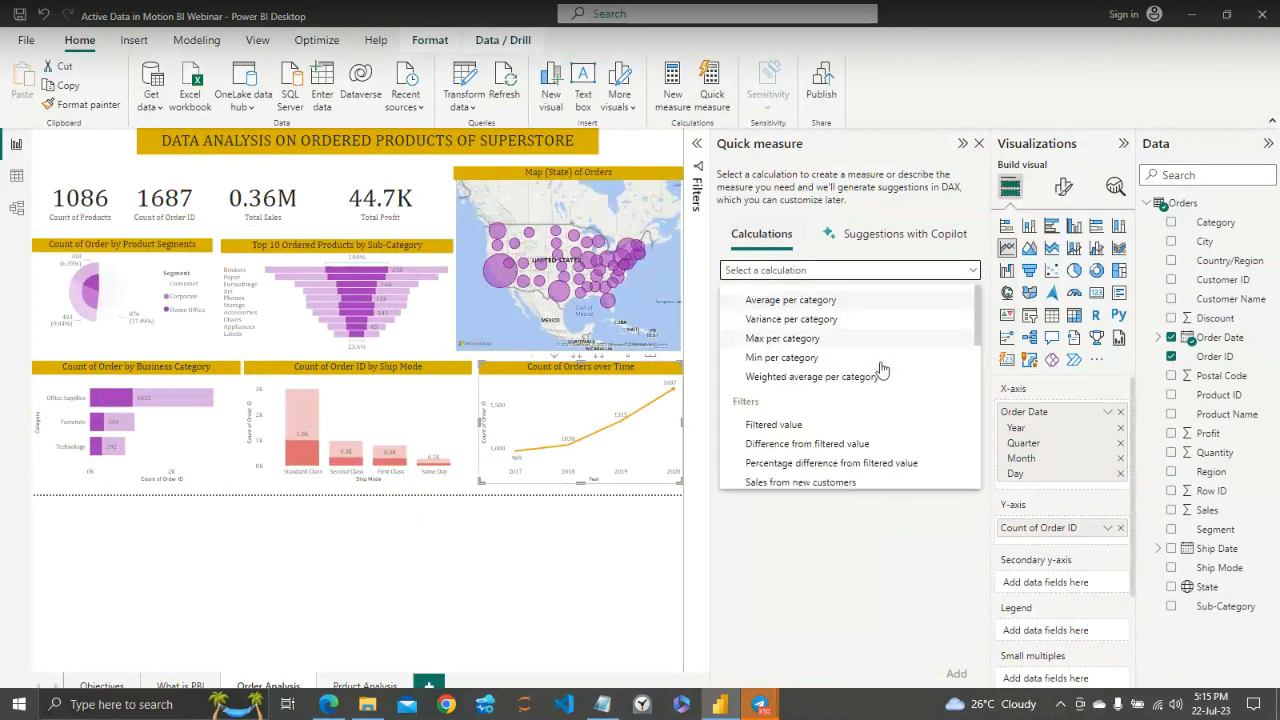
scroll(895, 384, down, 3)
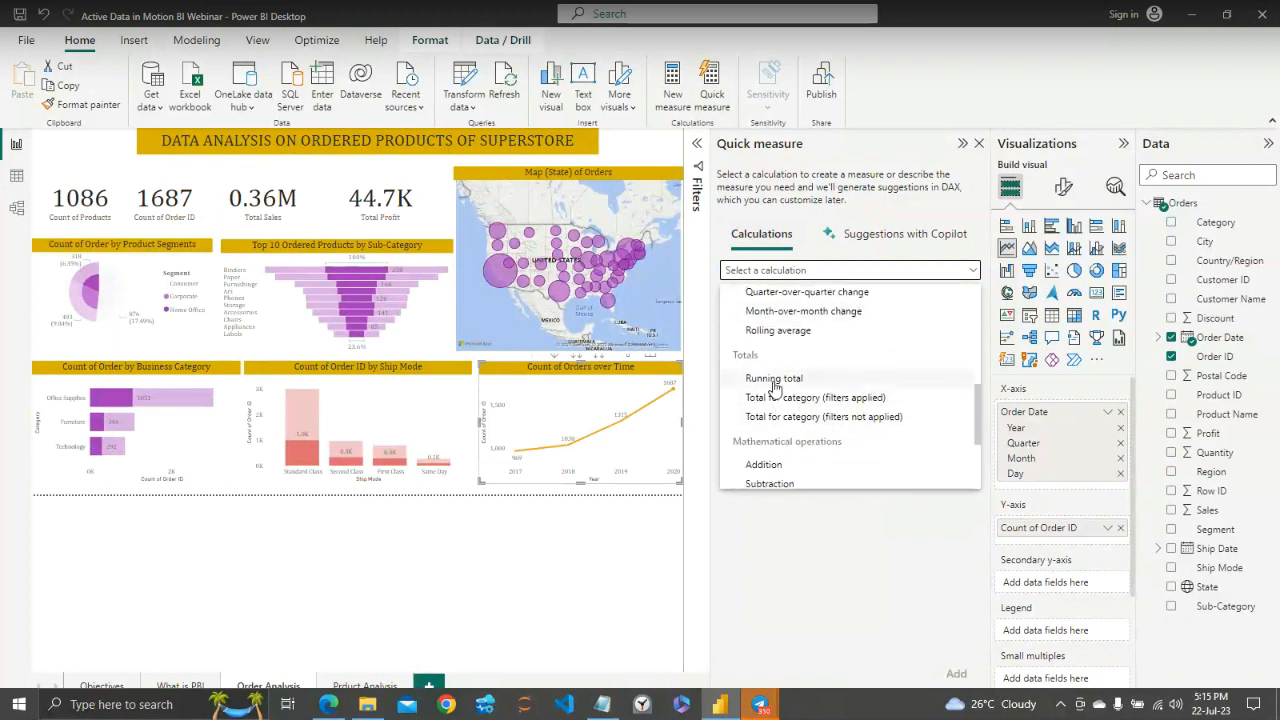
scroll(866, 440, down, 2)
scroll(862, 438, up, 2)
scroll(862, 438, up, 3)
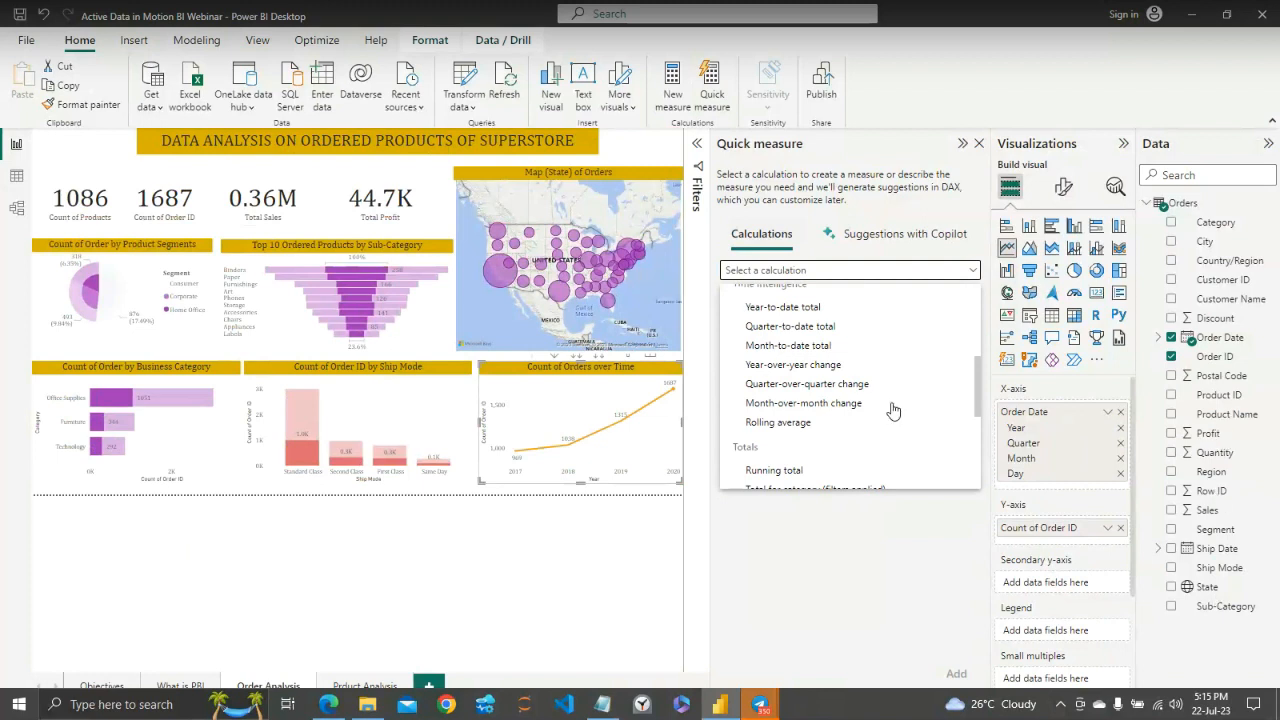
scroll(862, 460, up, 2)
scroll(830, 415, up, 3)
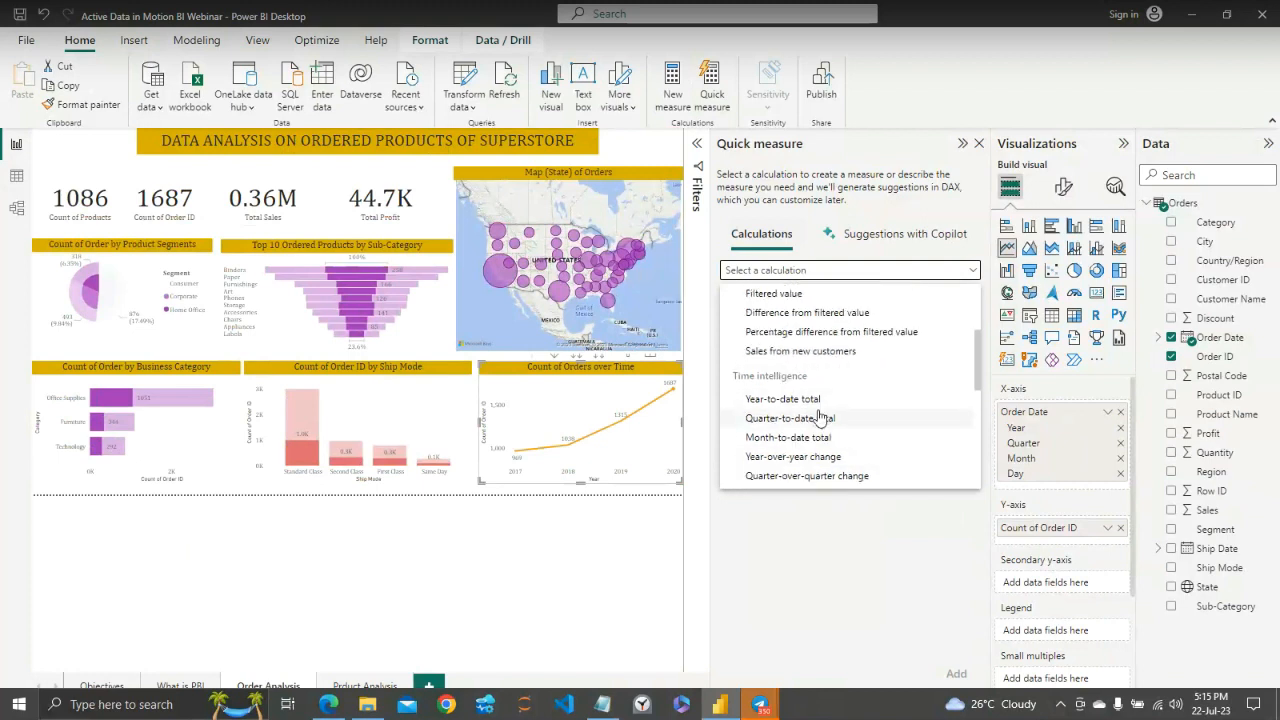
scroll(818, 408, down, 6)
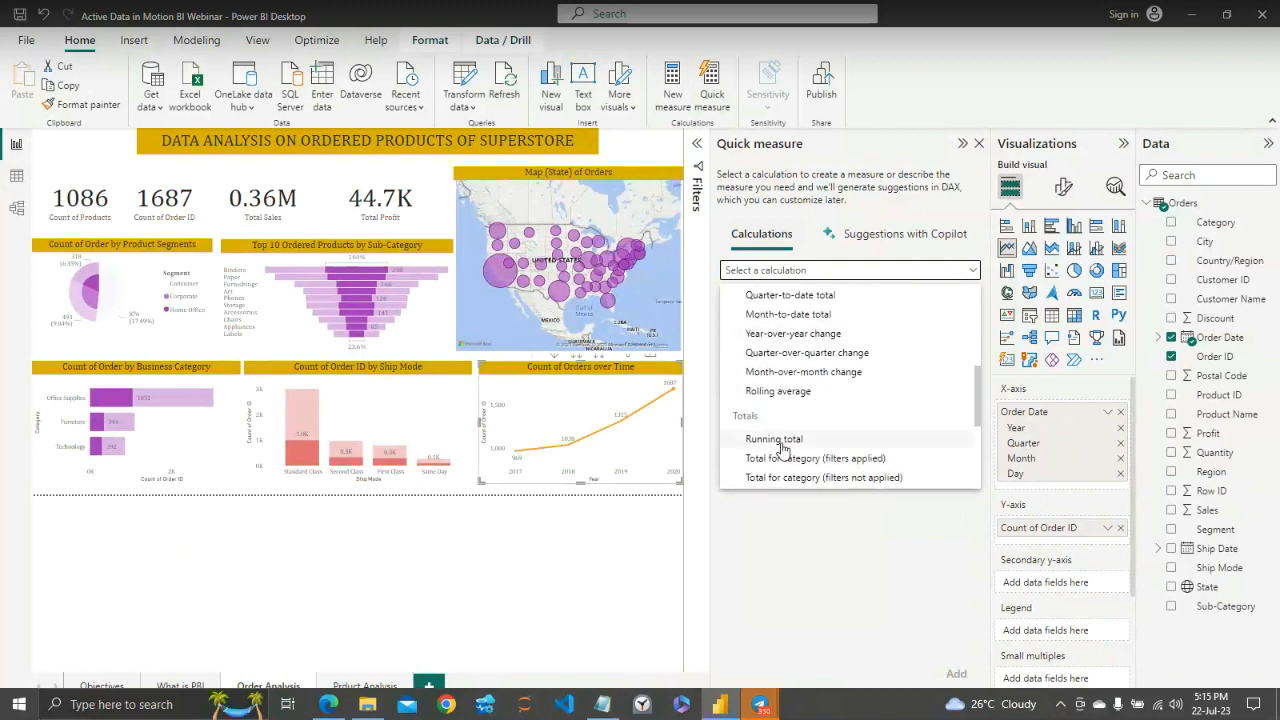
click(775, 440)
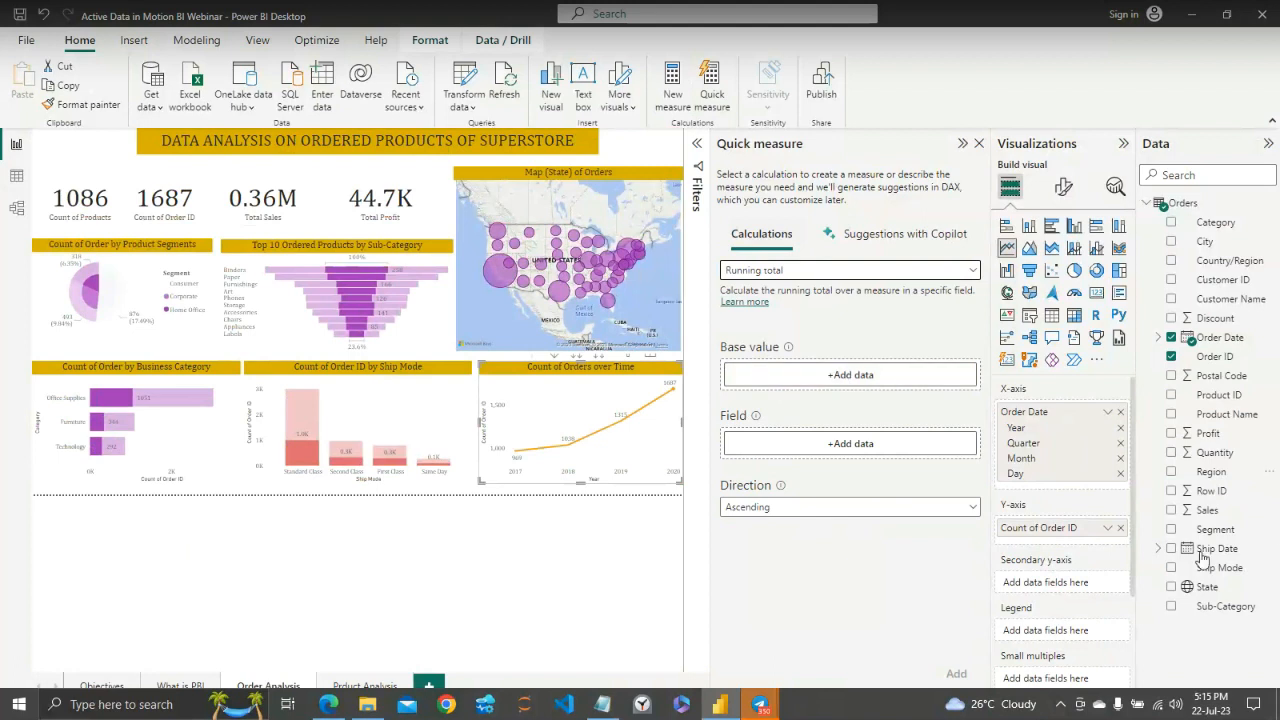
Set the running total's base value to the Sales field from Orders
click(810, 378)
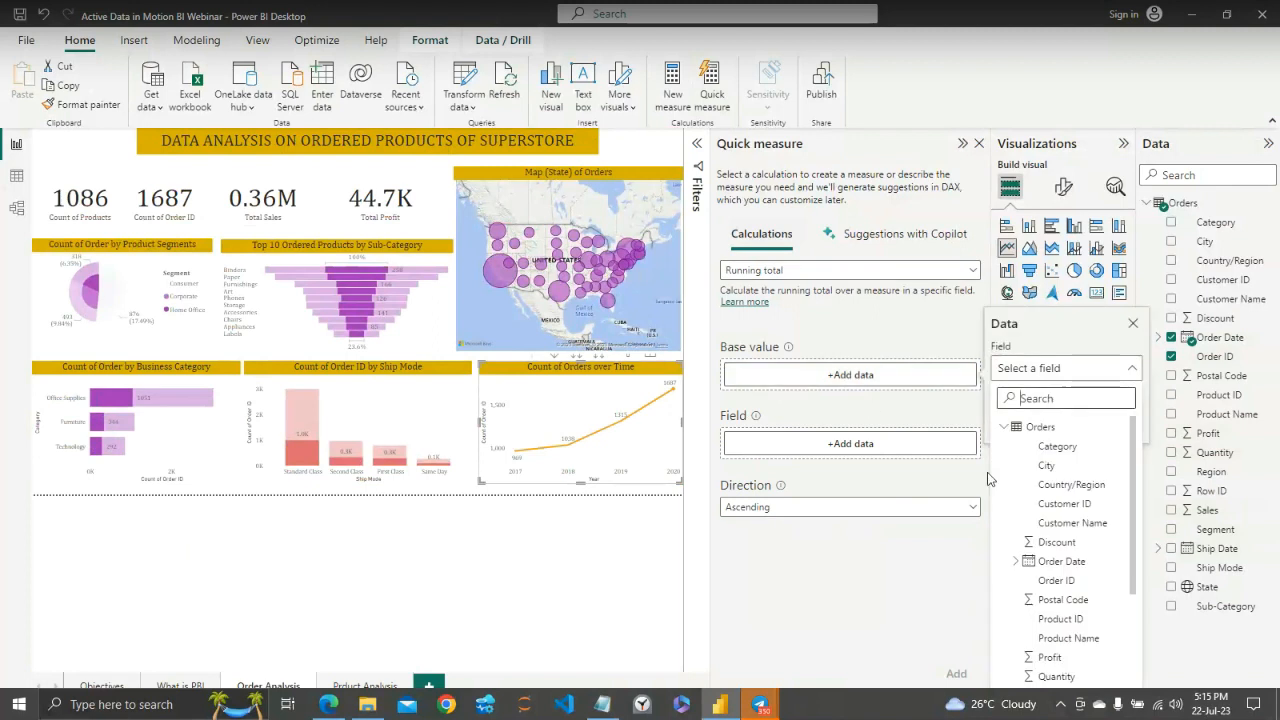
scroll(1052, 512, down, 3)
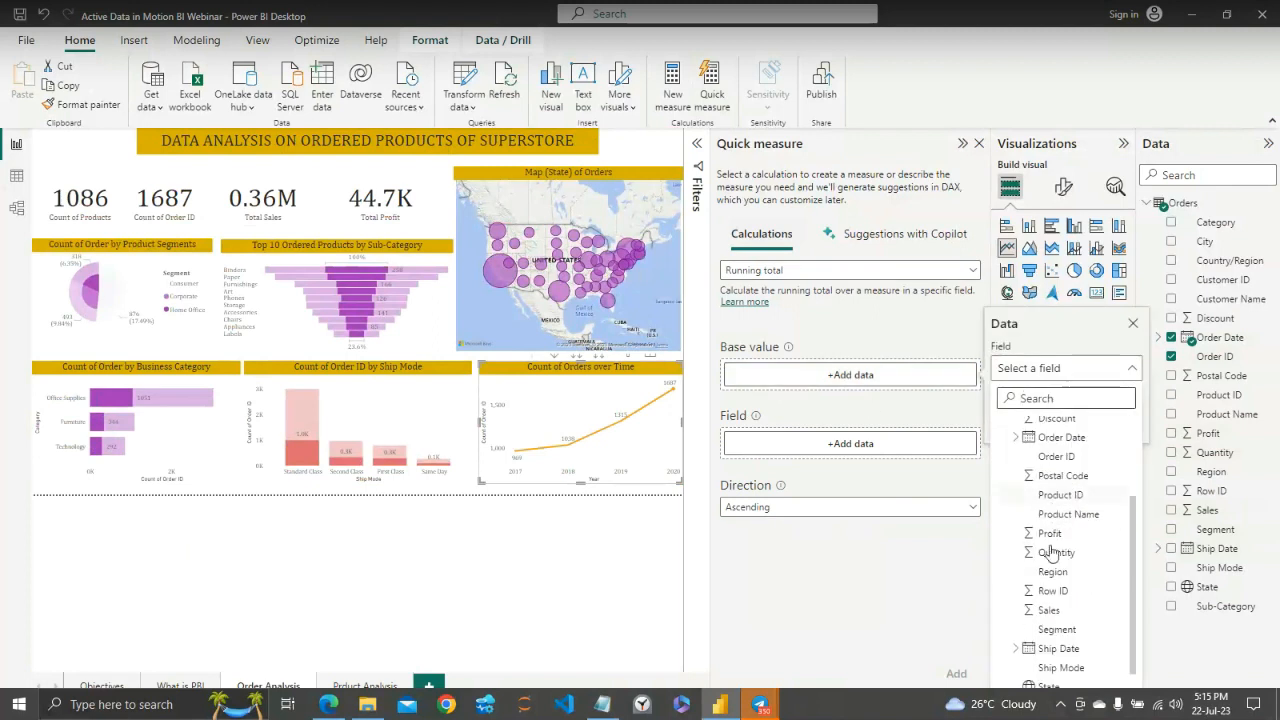
click(1048, 610)
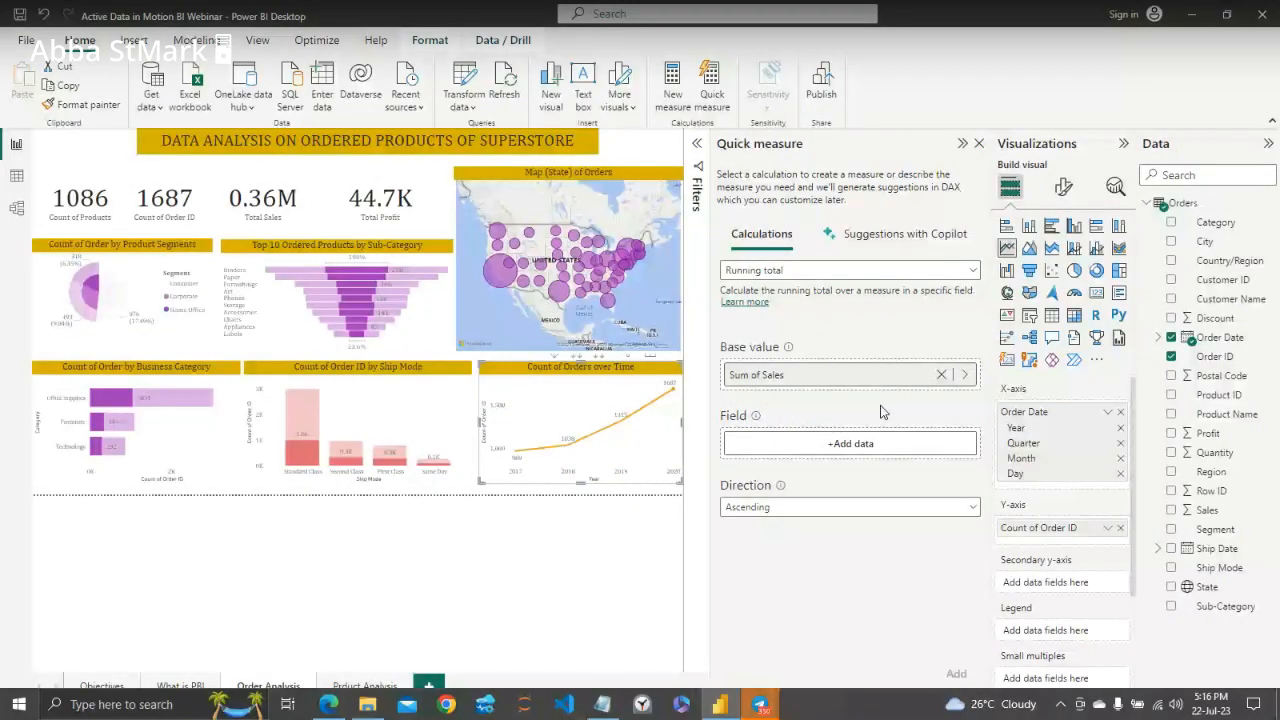
Clear the quick measure's base value and choose Sales for it again
click(833, 449)
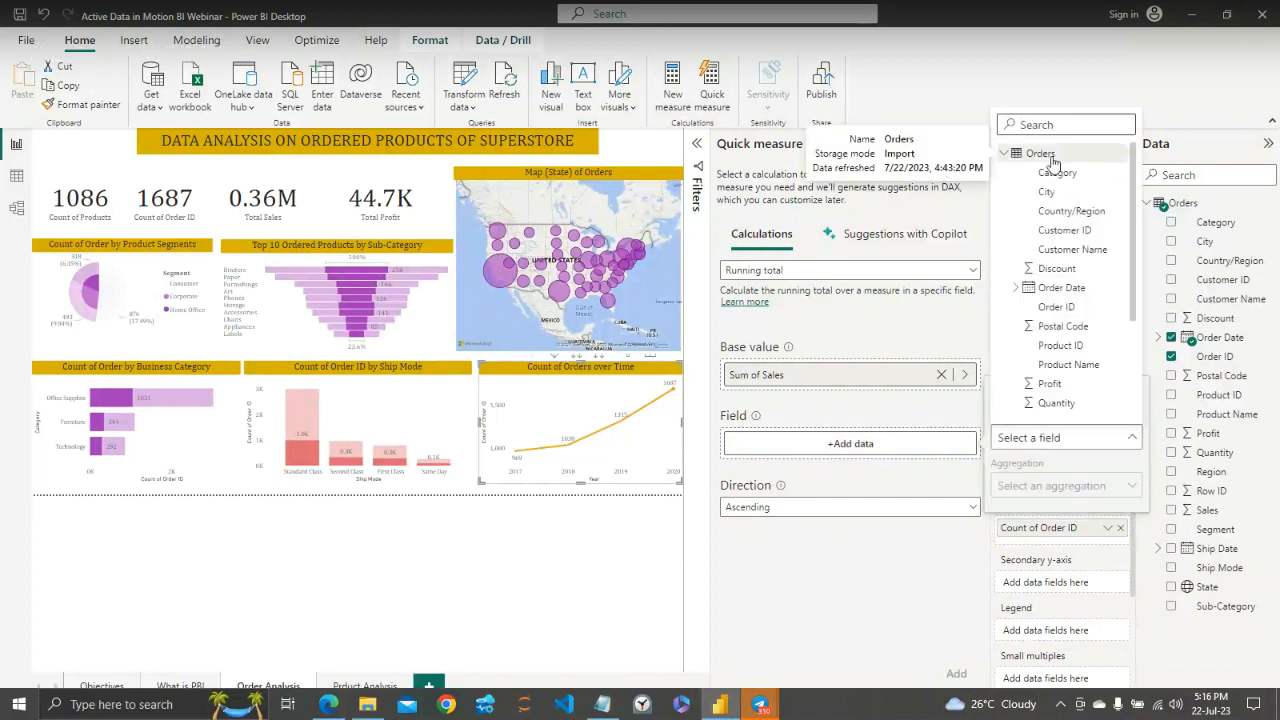
click(941, 378)
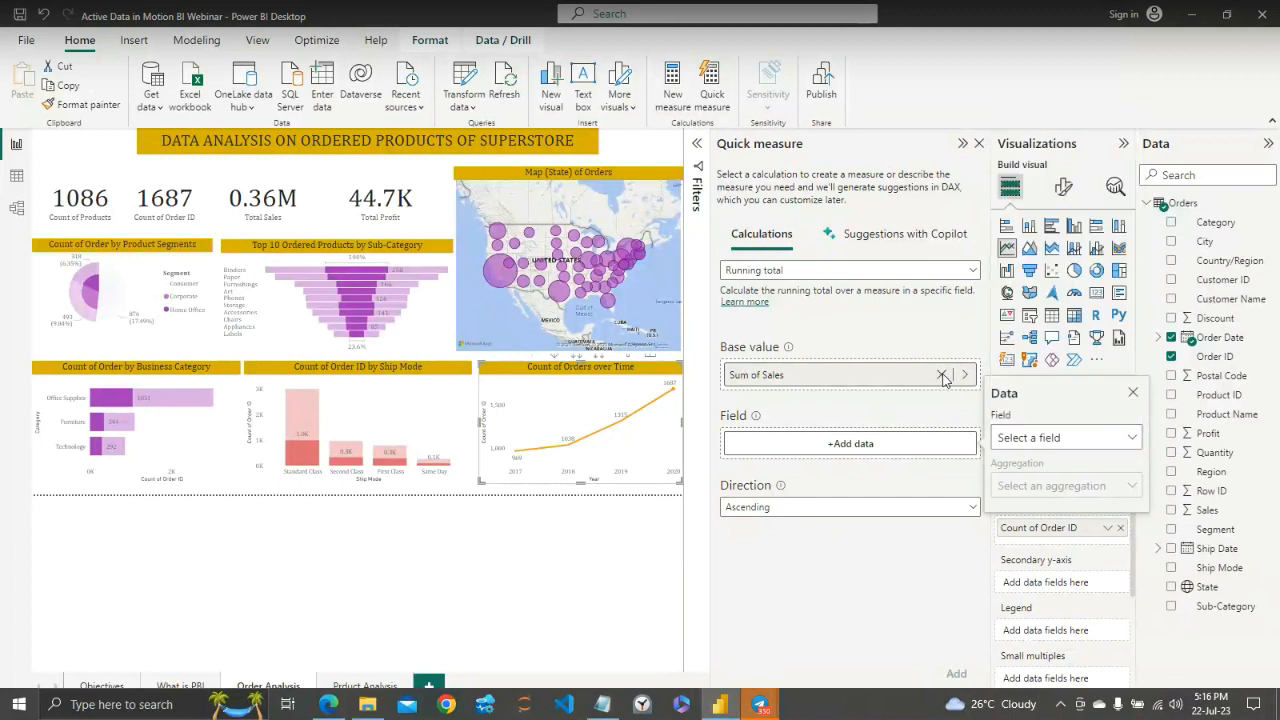
click(941, 378)
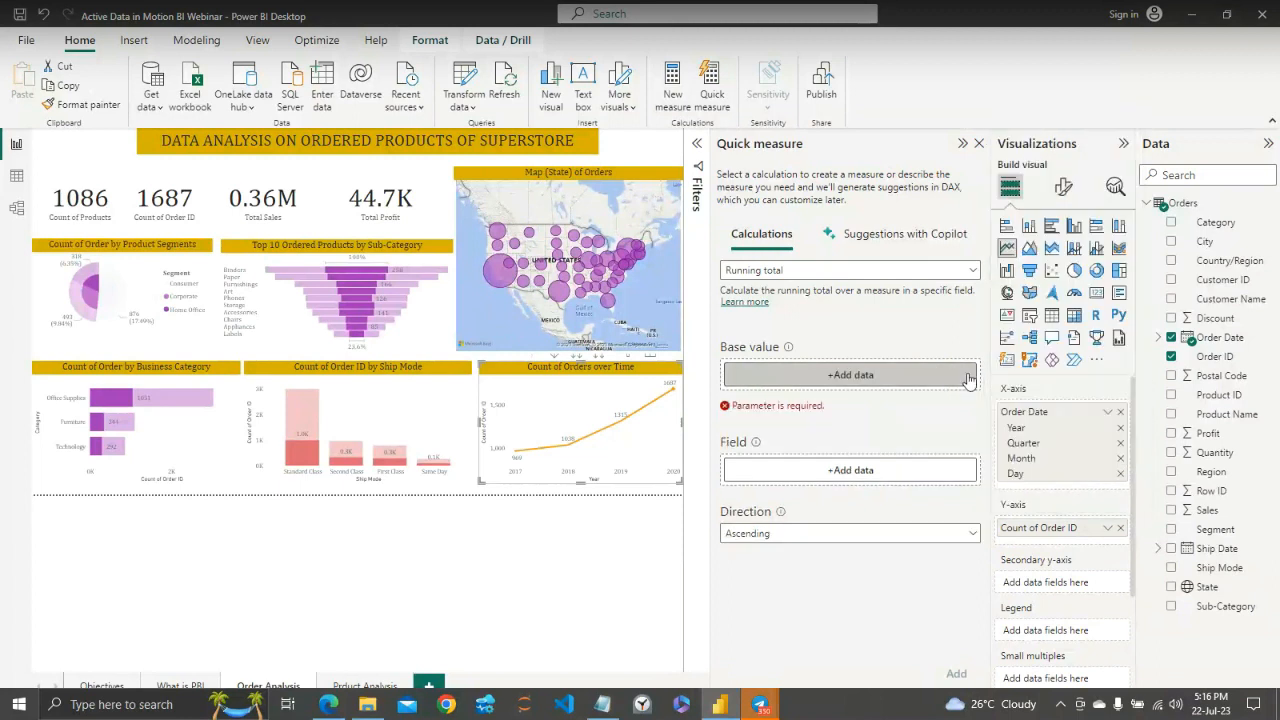
click(855, 383)
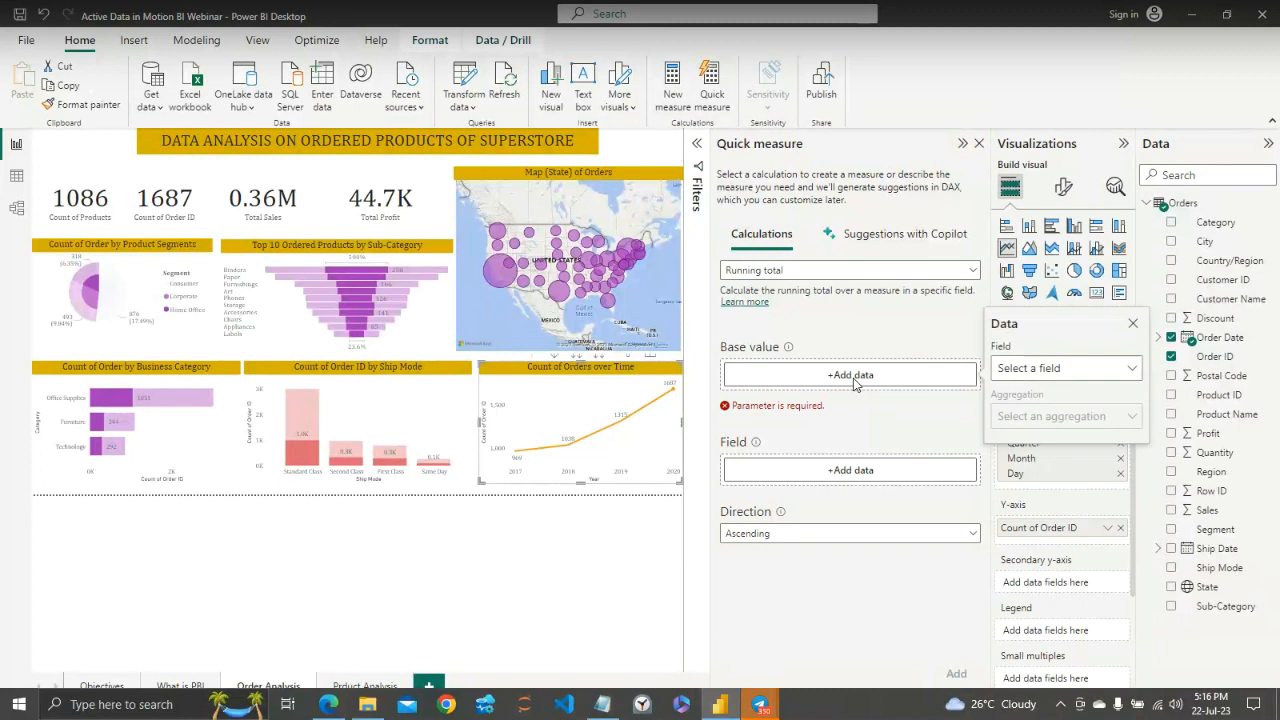
click(1134, 370)
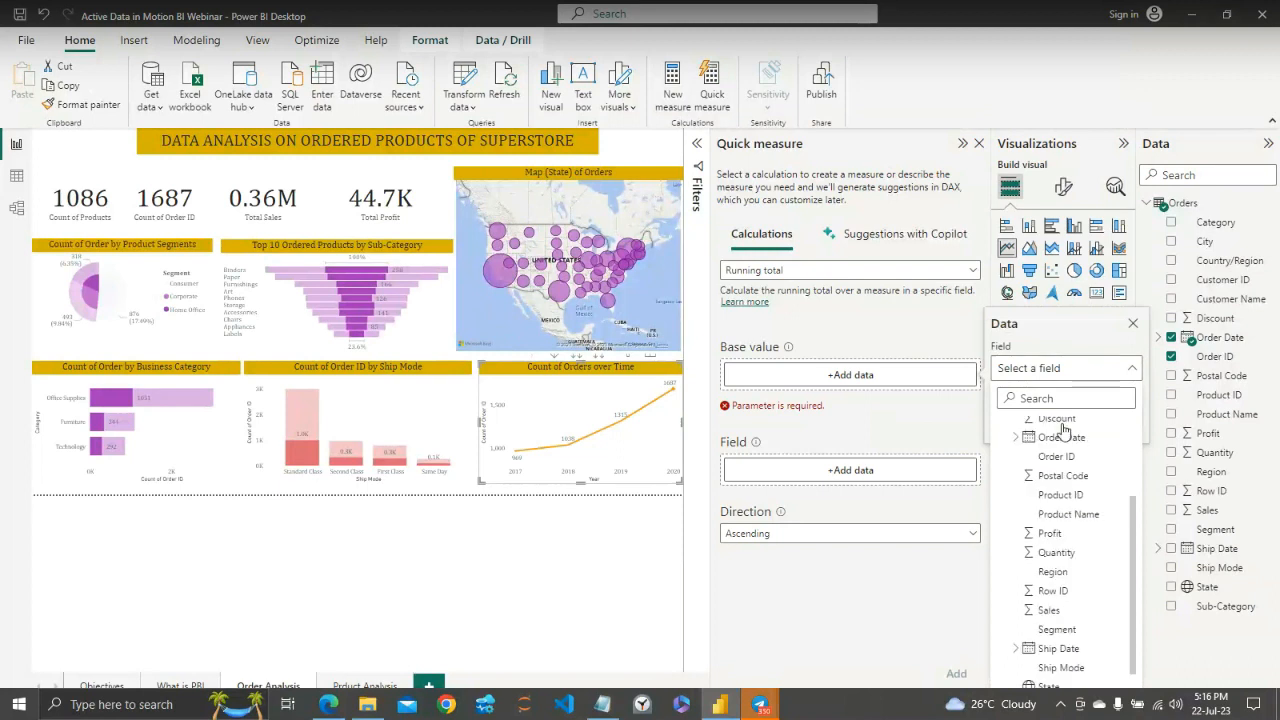
scroll(1070, 470, down, 3)
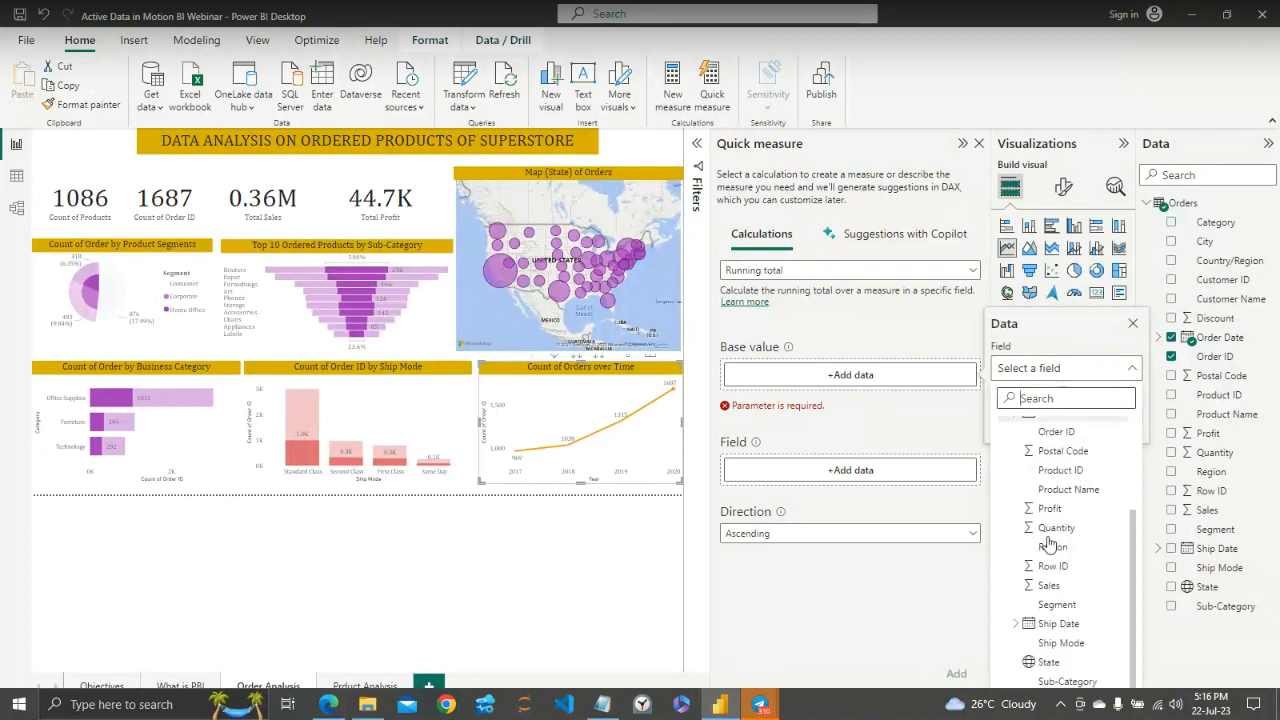
click(1066, 588)
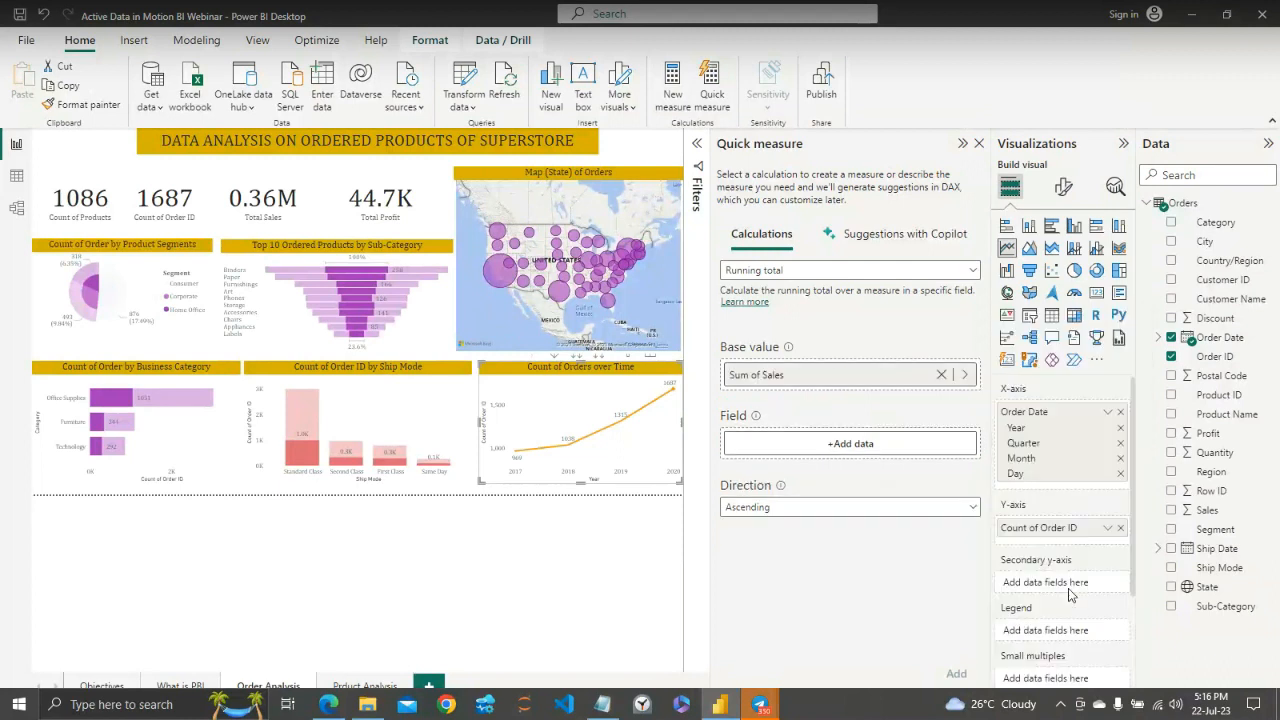
Set the quick measure's field to Sales, keep the Ascending direction, and add the running total measure to Orders
click(858, 452)
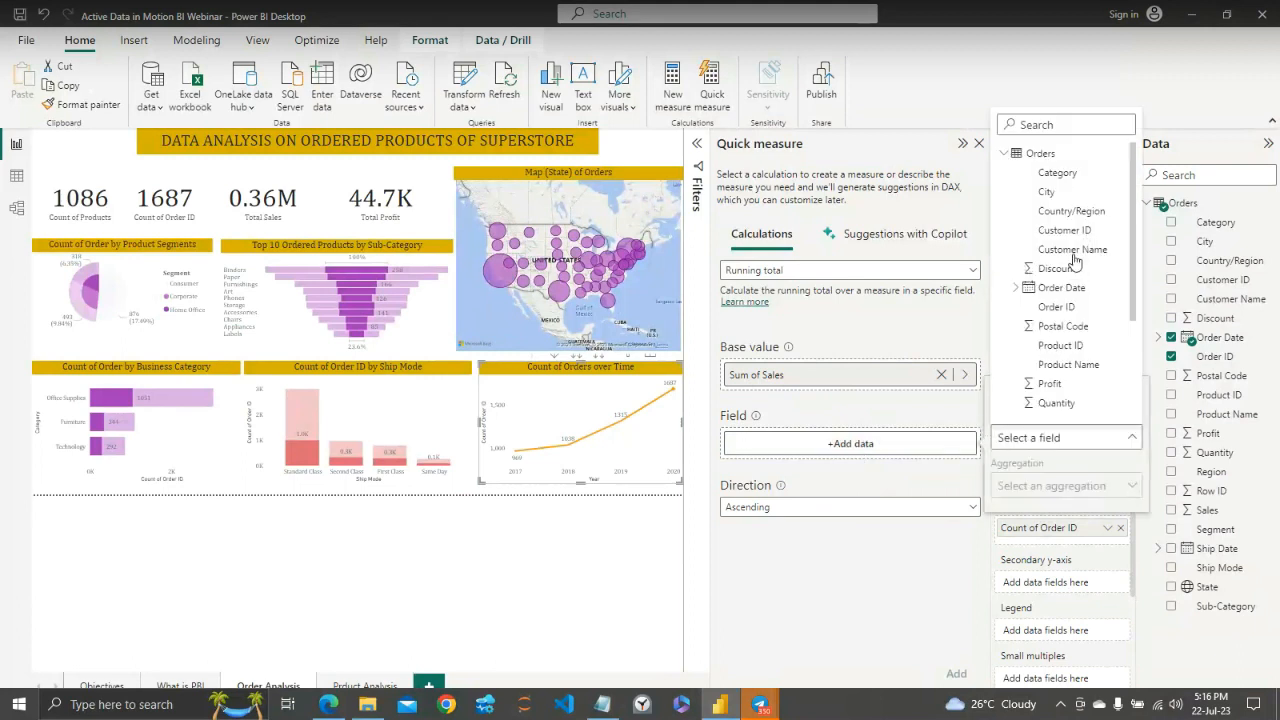
scroll(1066, 260, down, 1)
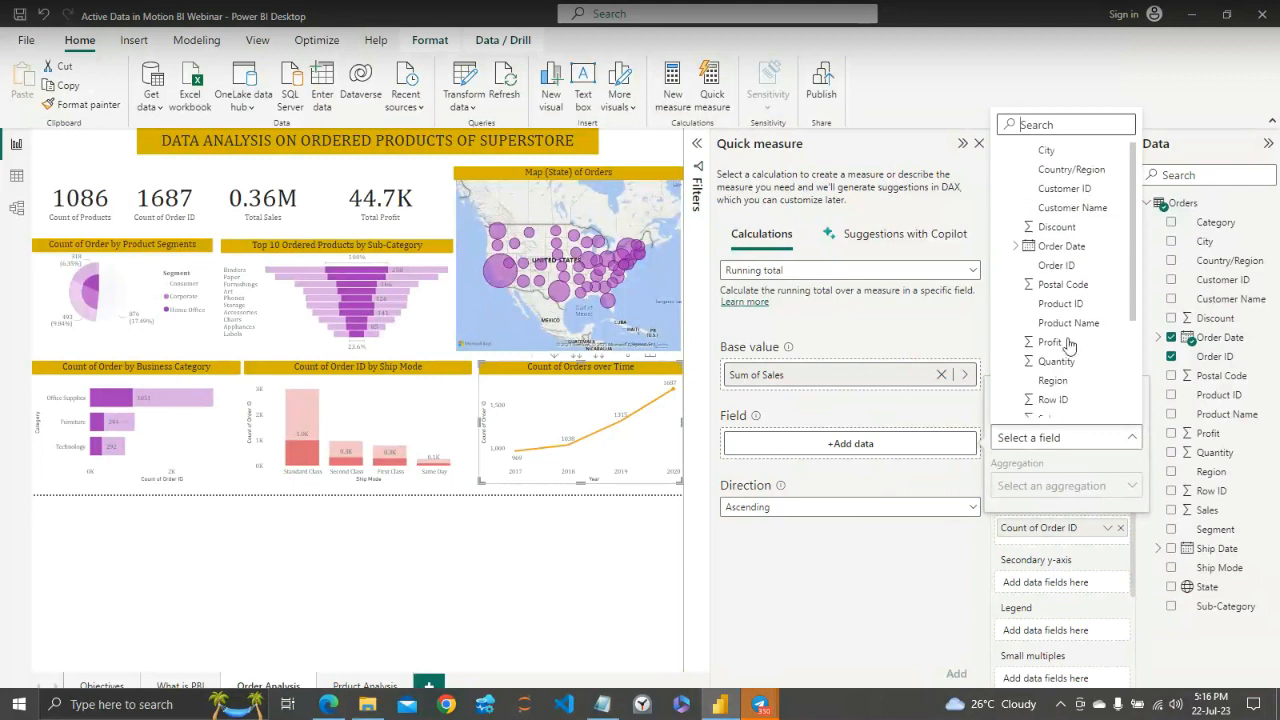
scroll(1069, 344, down, 3)
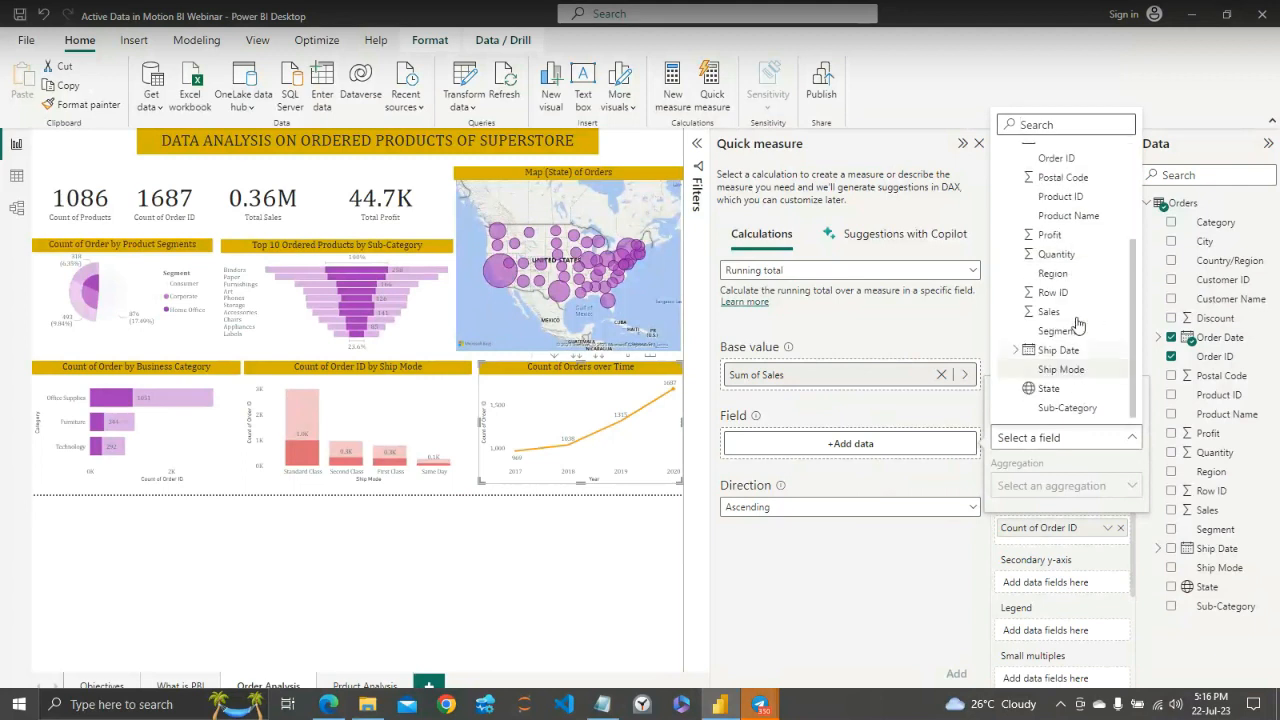
click(1068, 312)
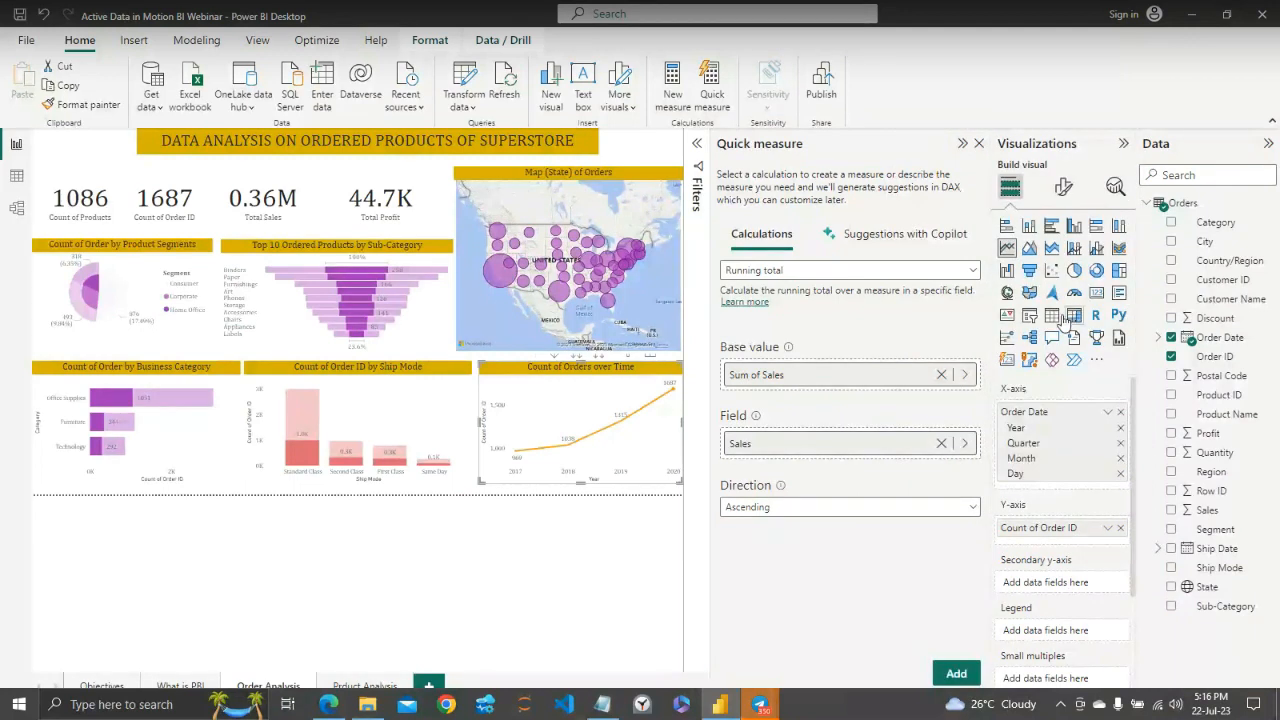
click(956, 676)
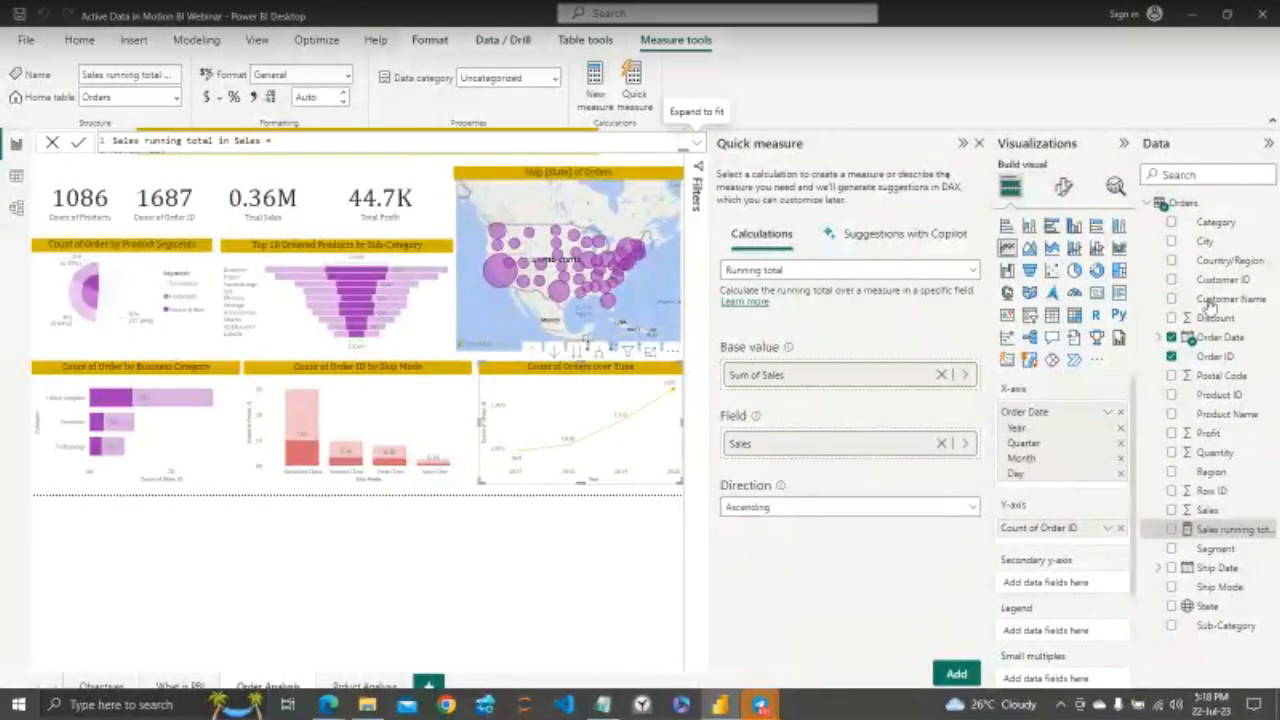
Close the quick measure setup and place the Sales running total measure as a new visual in the report page's upper-left corner
click(590, 560)
click(979, 143)
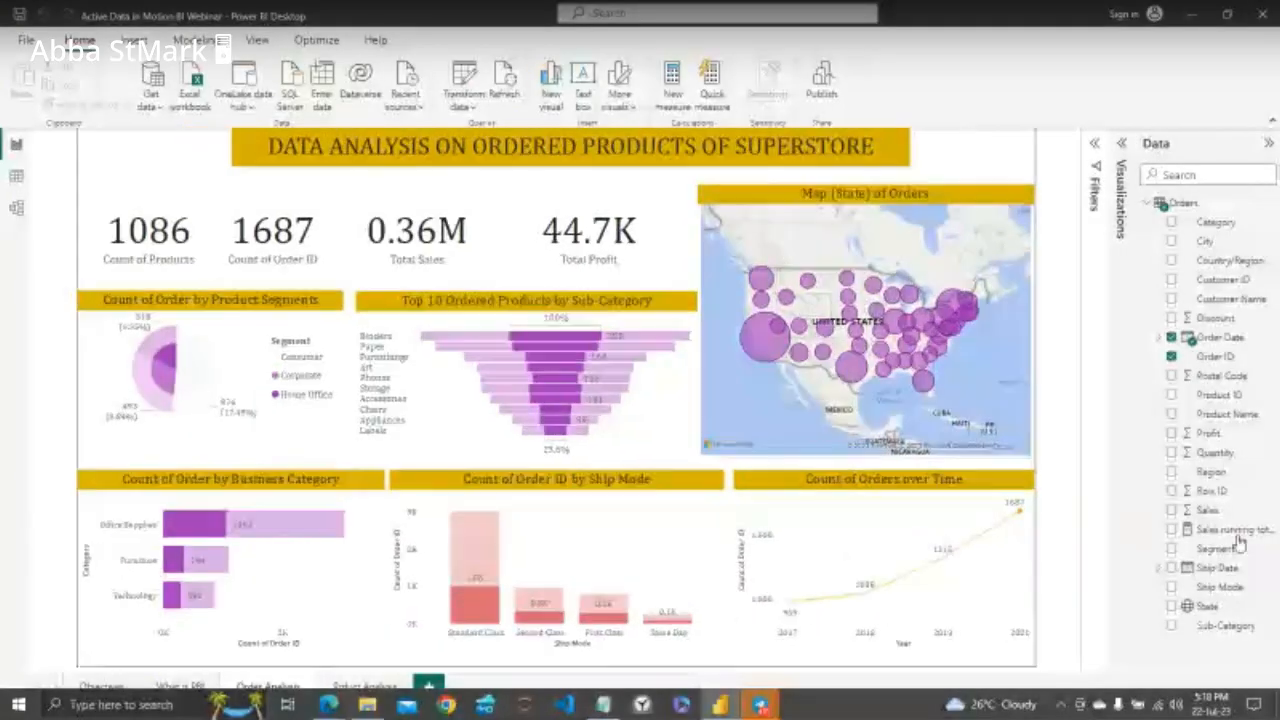
click(164, 174)
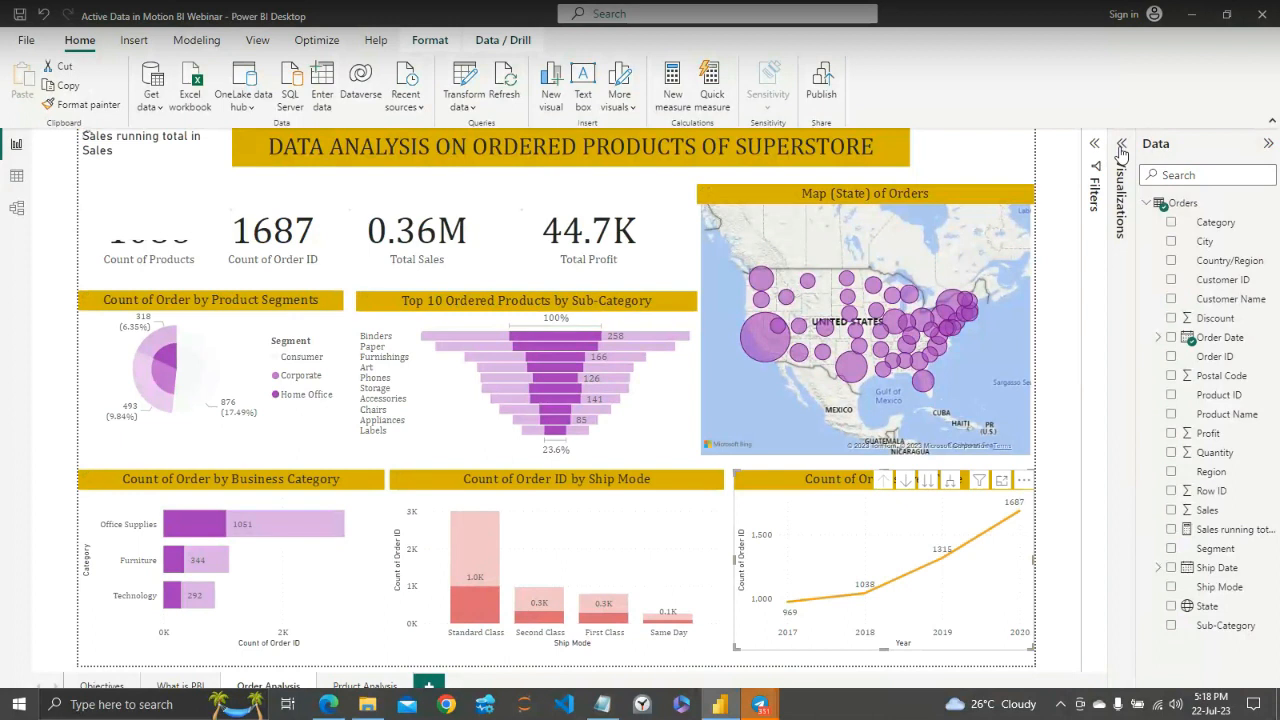
Convert the Count of Orders over Time line chart into a card visual
click(1121, 146)
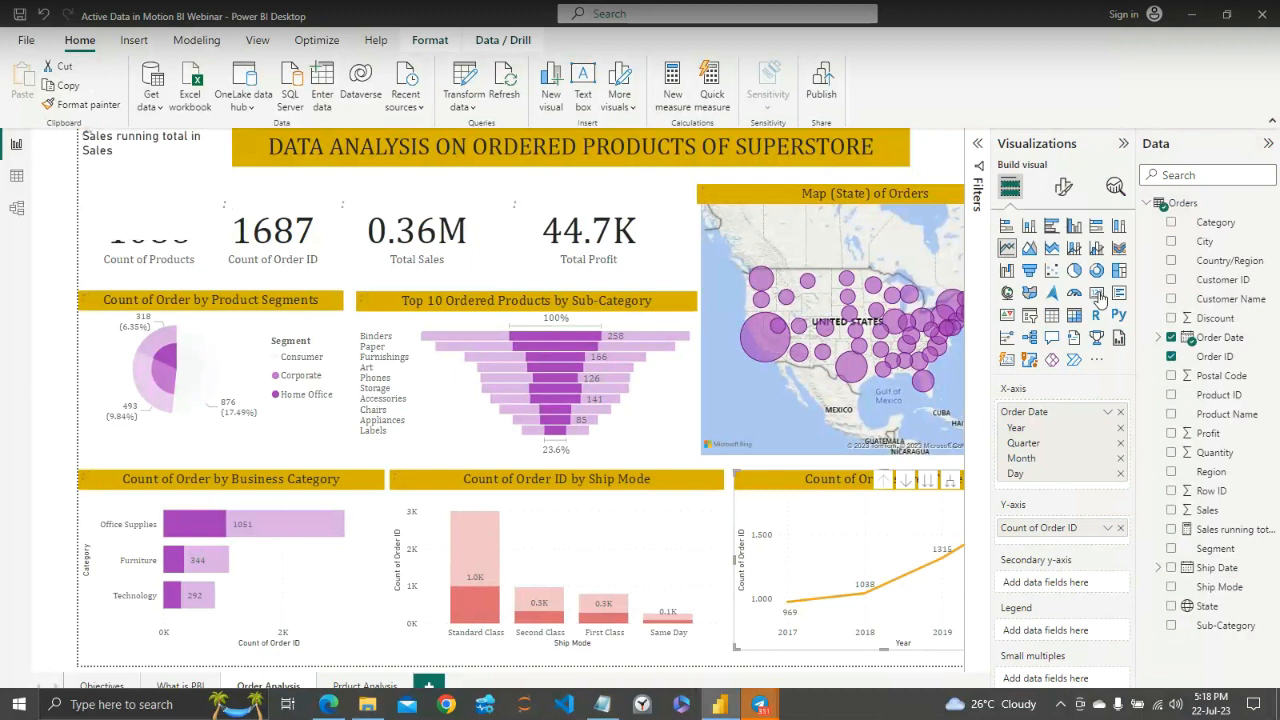
click(1096, 293)
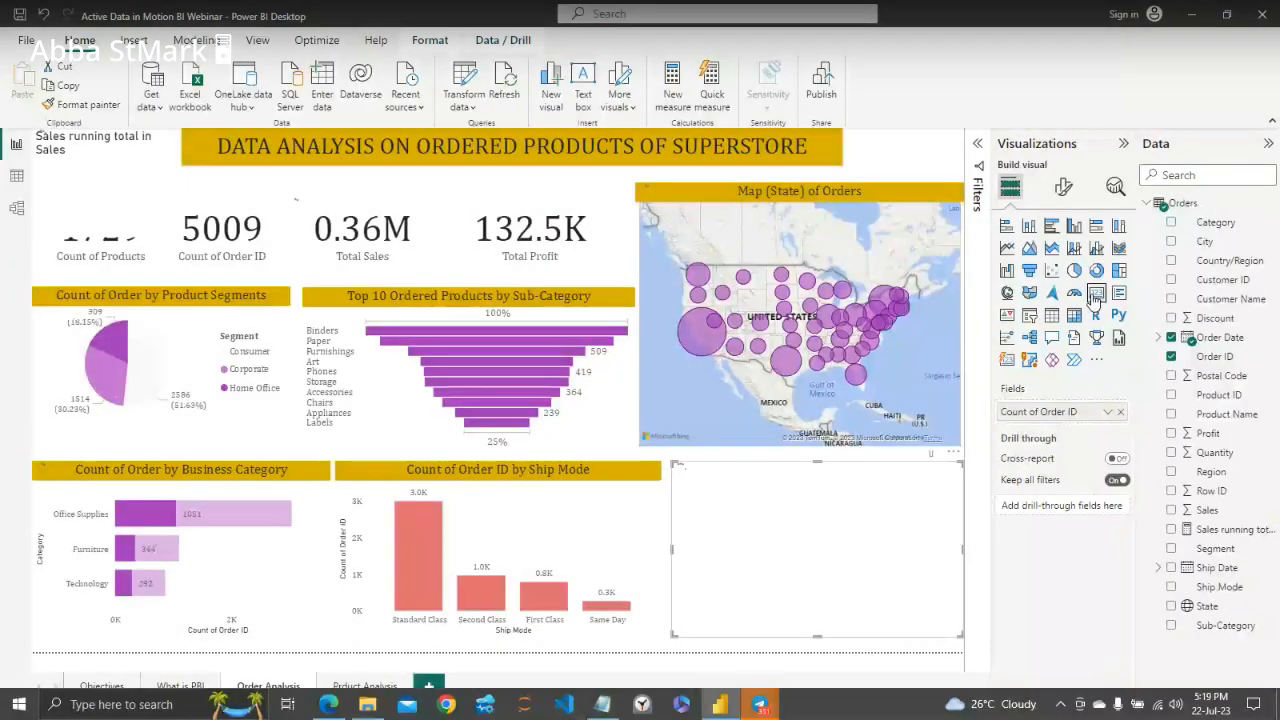
Change the Sales running total column chart above the Count of Products card into a card visual
click(70, 187)
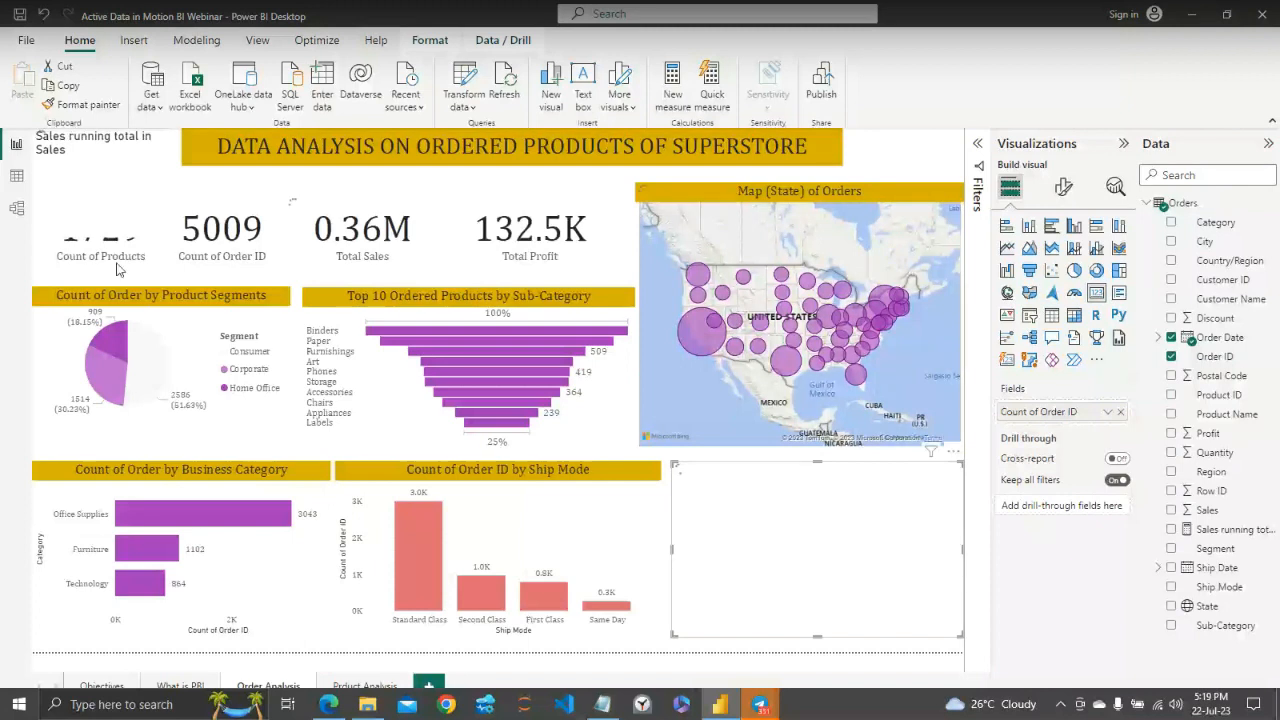
click(148, 187)
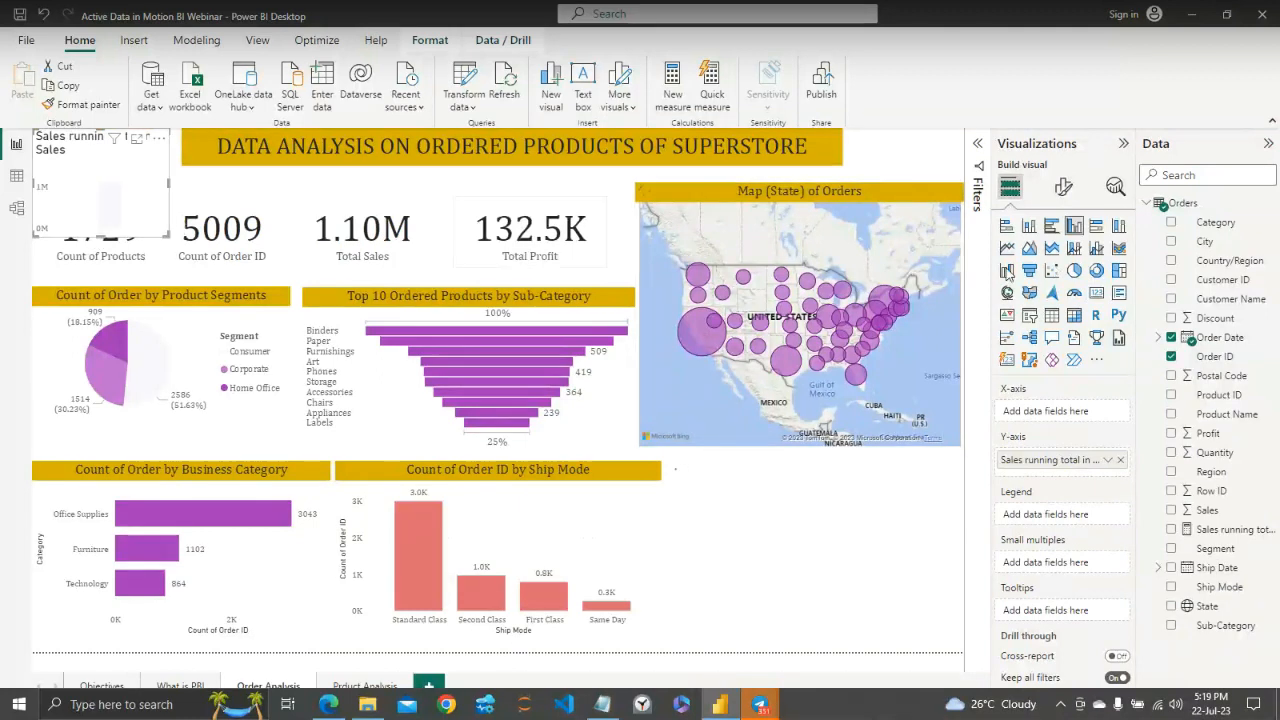
click(1096, 293)
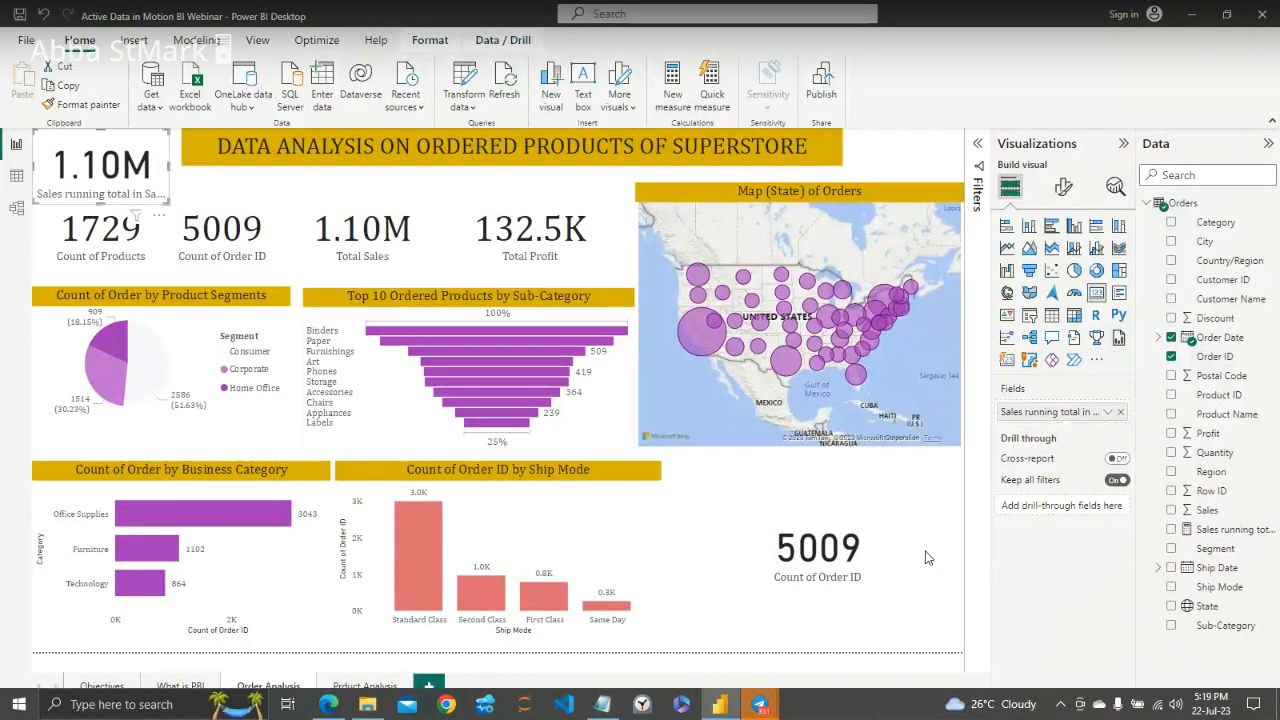
Change the Count of Order ID card beside the ship mode chart back into a line chart
click(700, 527)
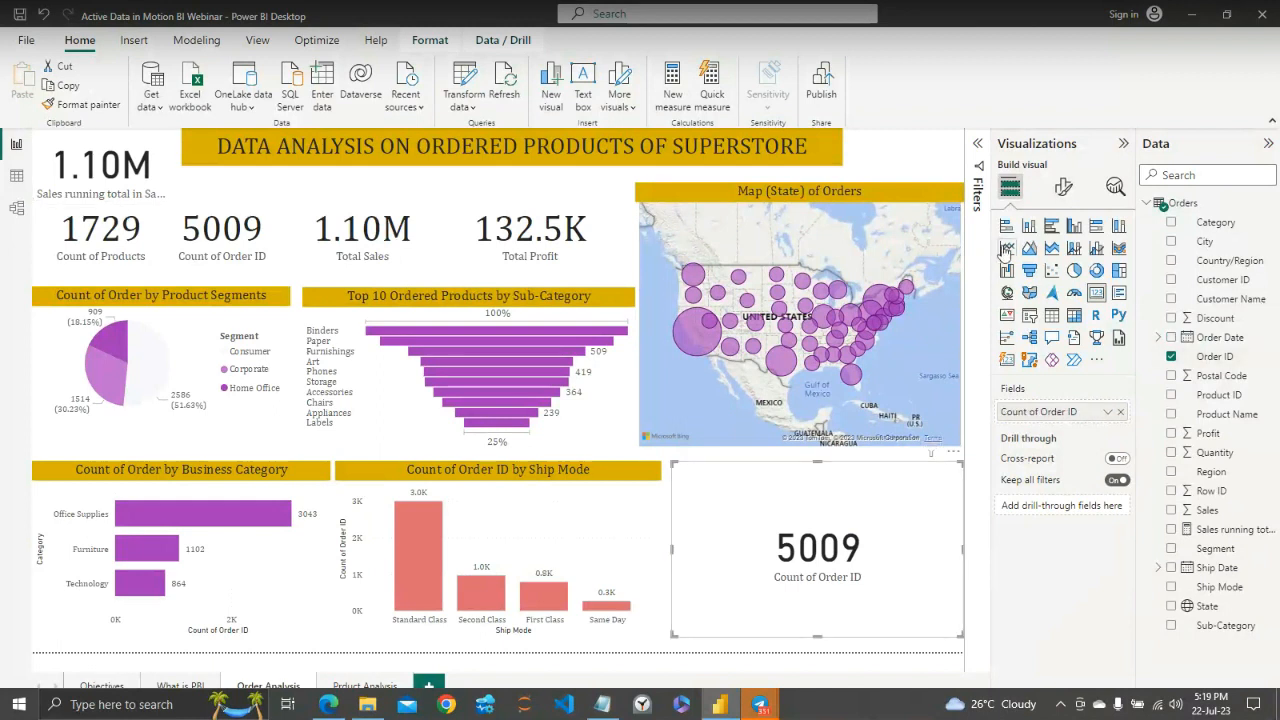
click(1006, 248)
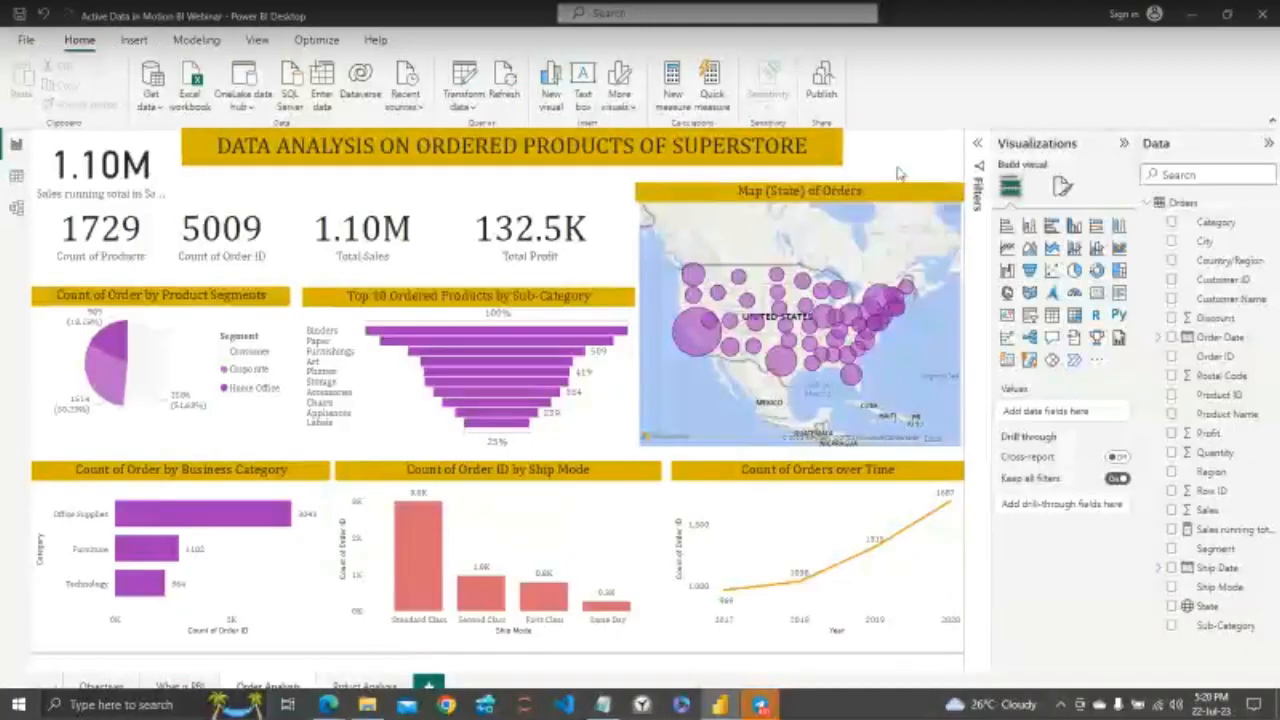
Start a new measure in the Orders table, enlarge the formula editor and clear the default measure text
click(678, 80)
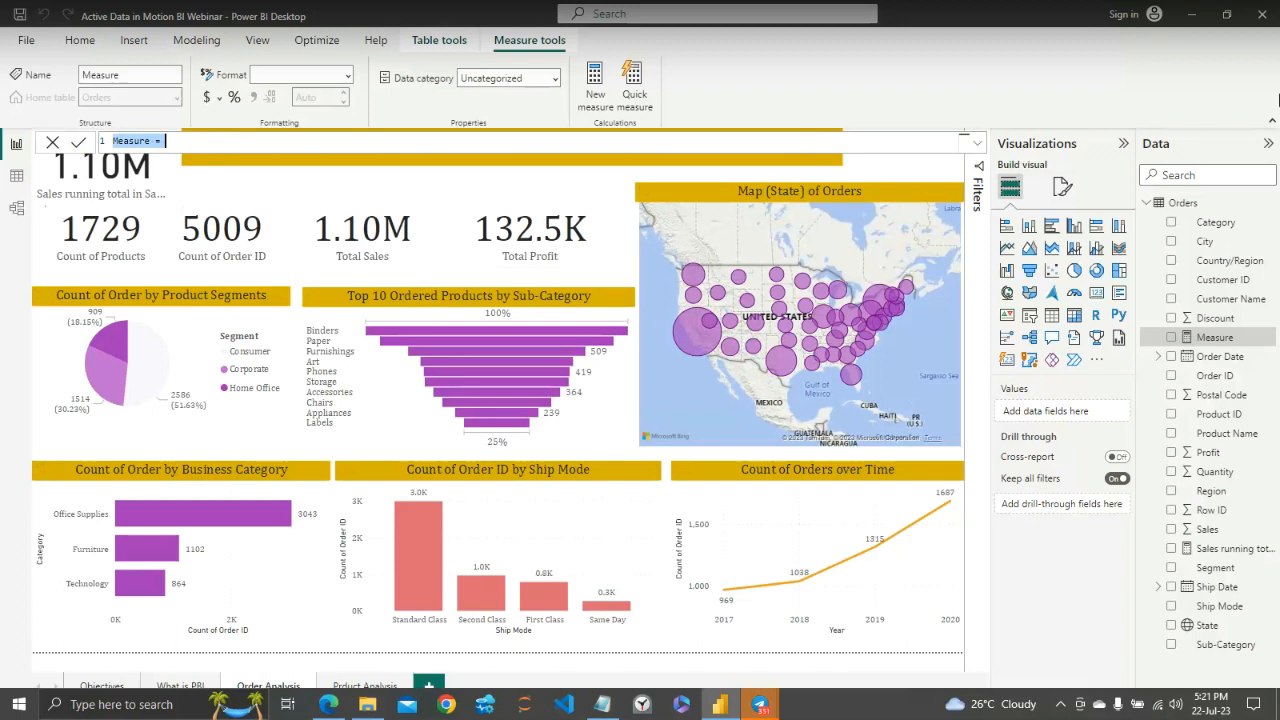
click(980, 146)
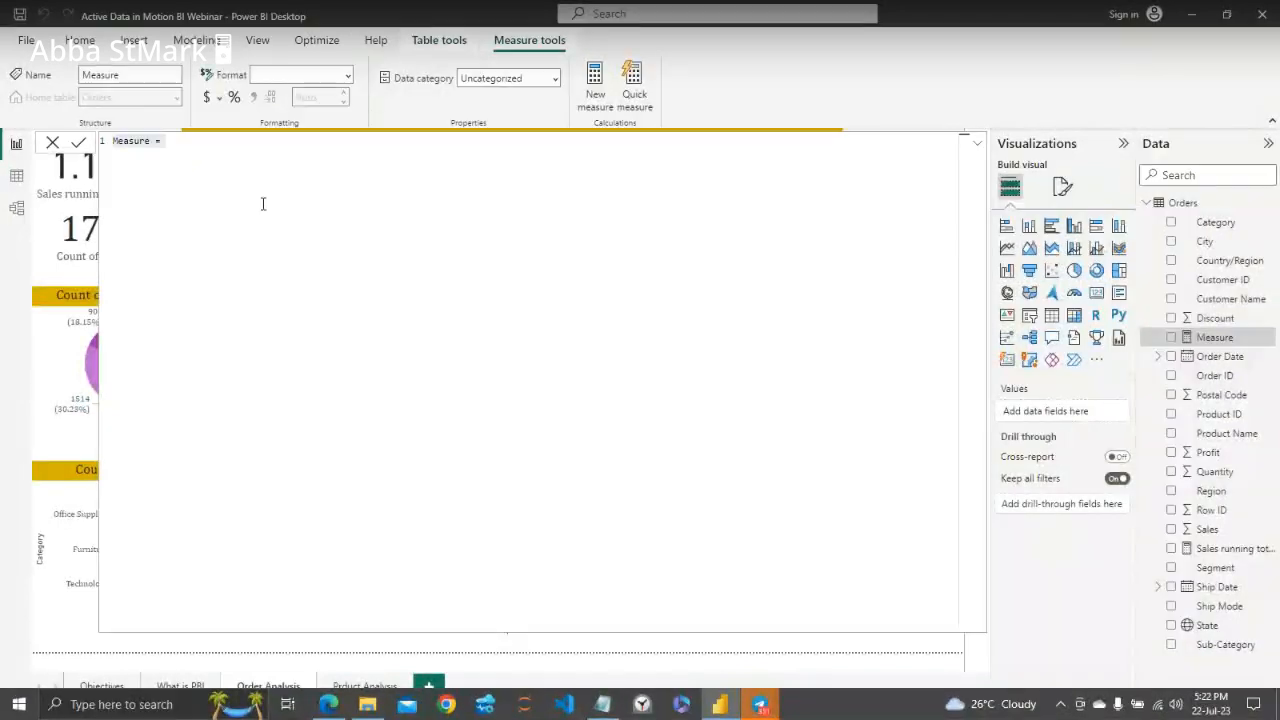
click(150, 141)
key(BackSpace)
key(BackSpace)
key(BackSpace)
key(BackSpace)
key(BackSpace)
key(BackSpace)
key(BackSpace)
key(BackSpace)
key(BackSpace)
key(BackSpace)
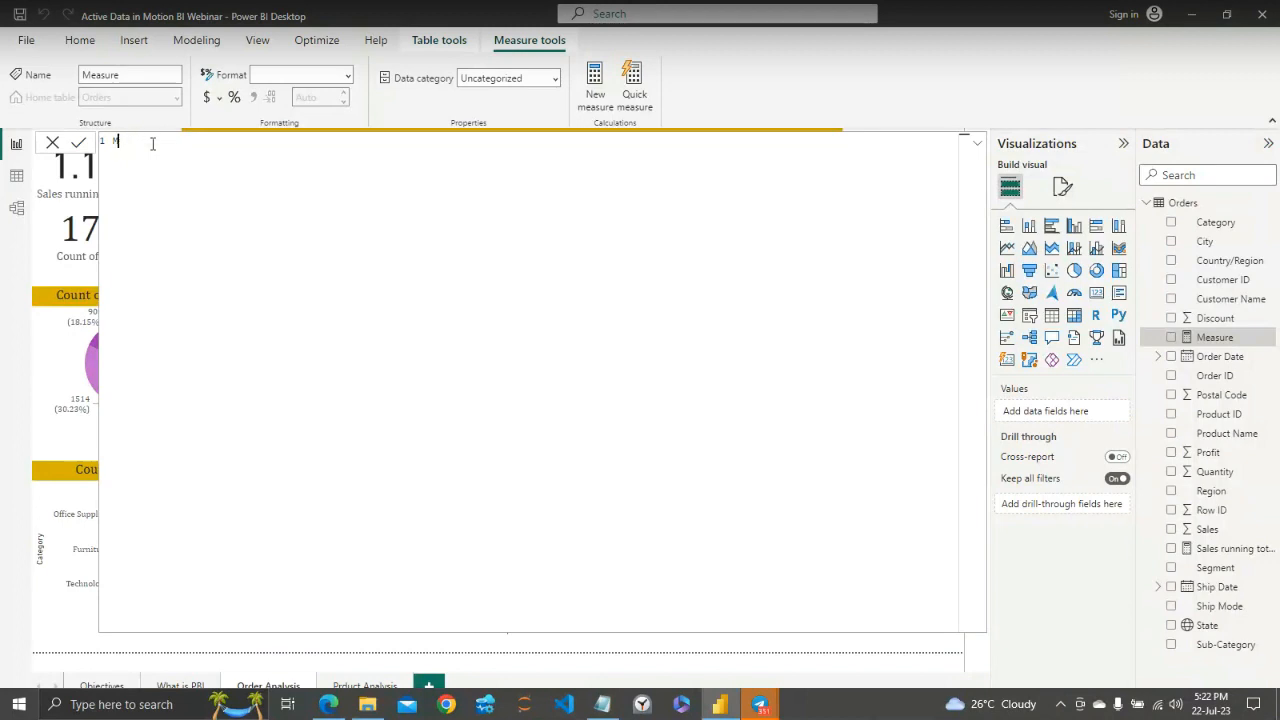
Define the measure as Total Orders = COUNT(Orders[Customer ID]), commit it and shrink the formula editor
text(Total Orders = coun)
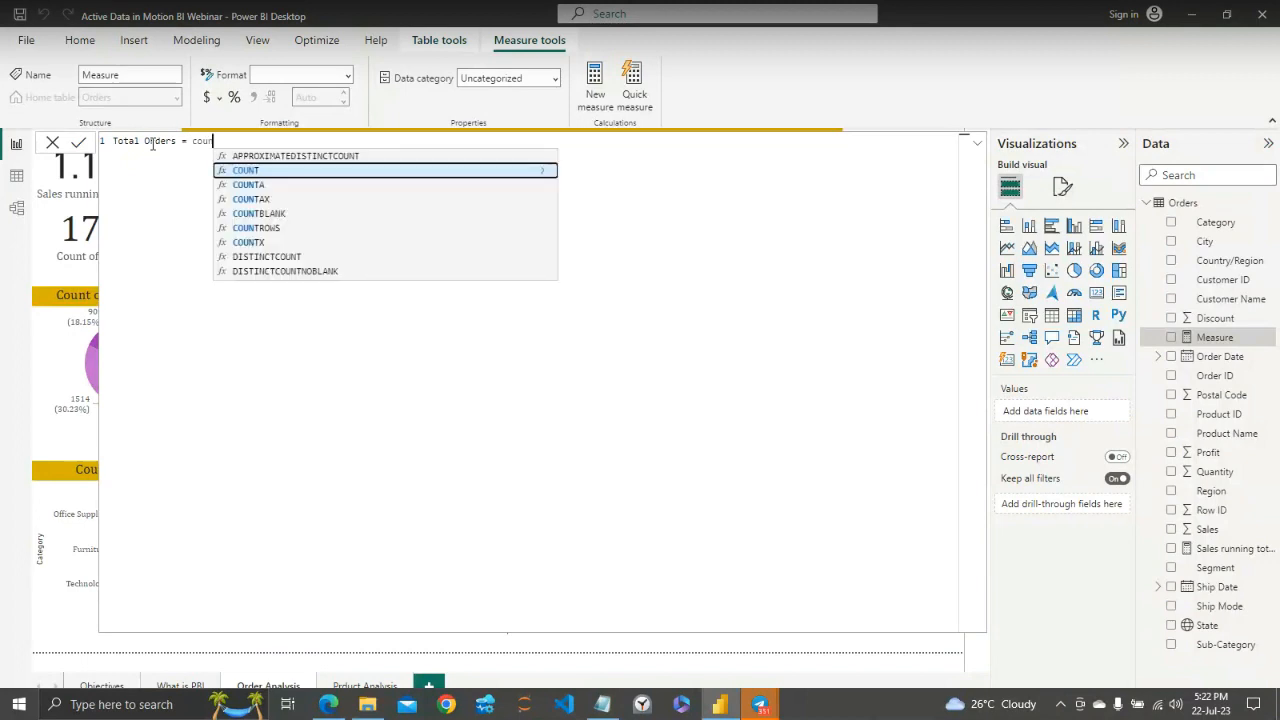
key(Tab)
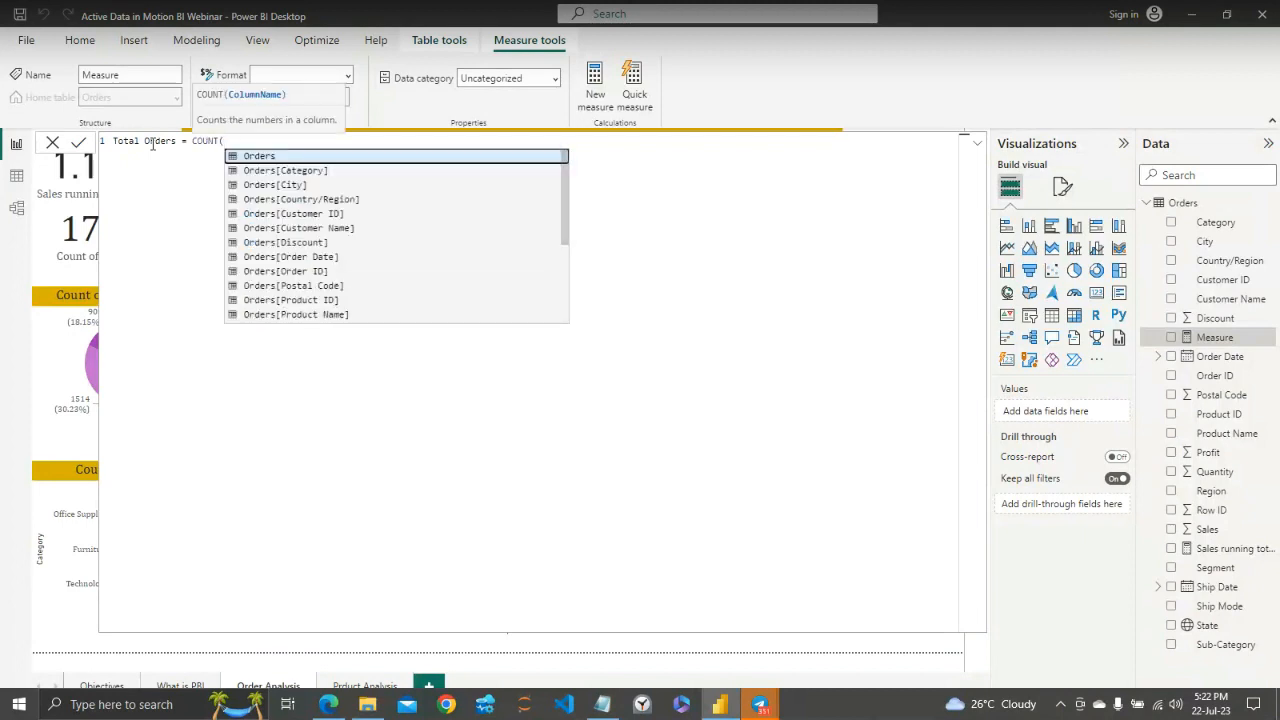
key(Down)
key(Down)
key(Down)
key(Down)
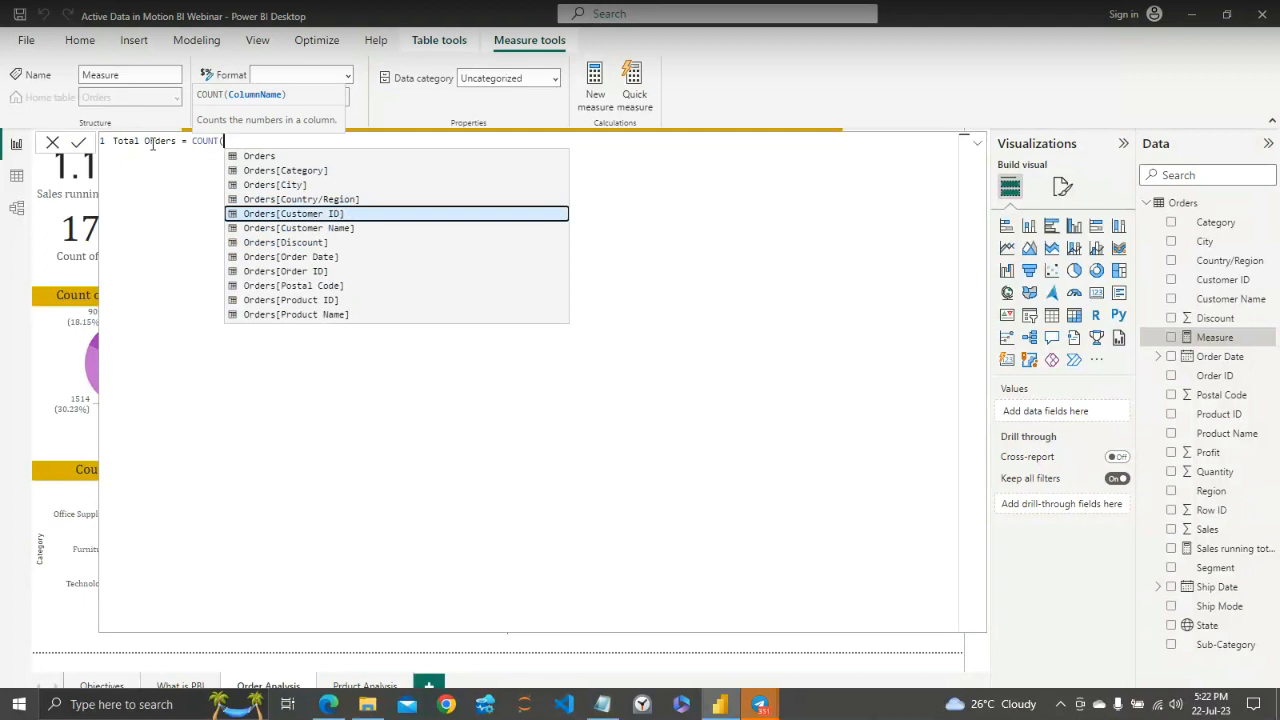
key(Tab)
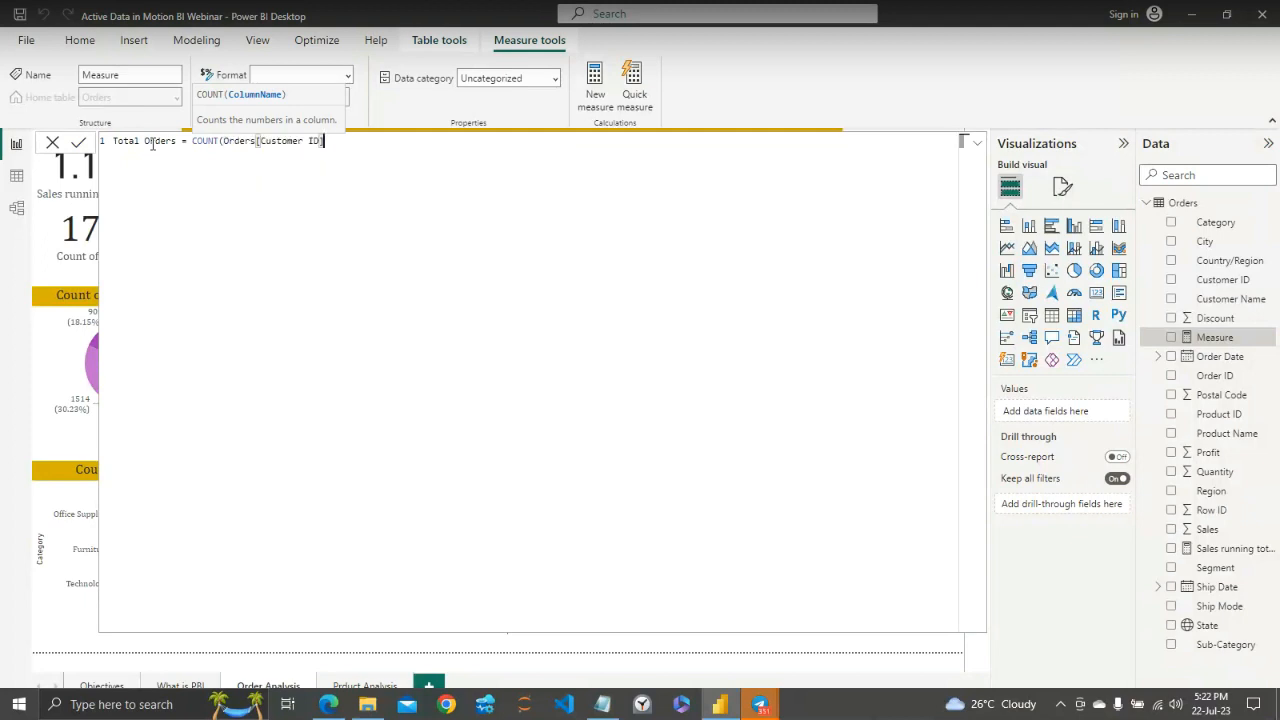
text())
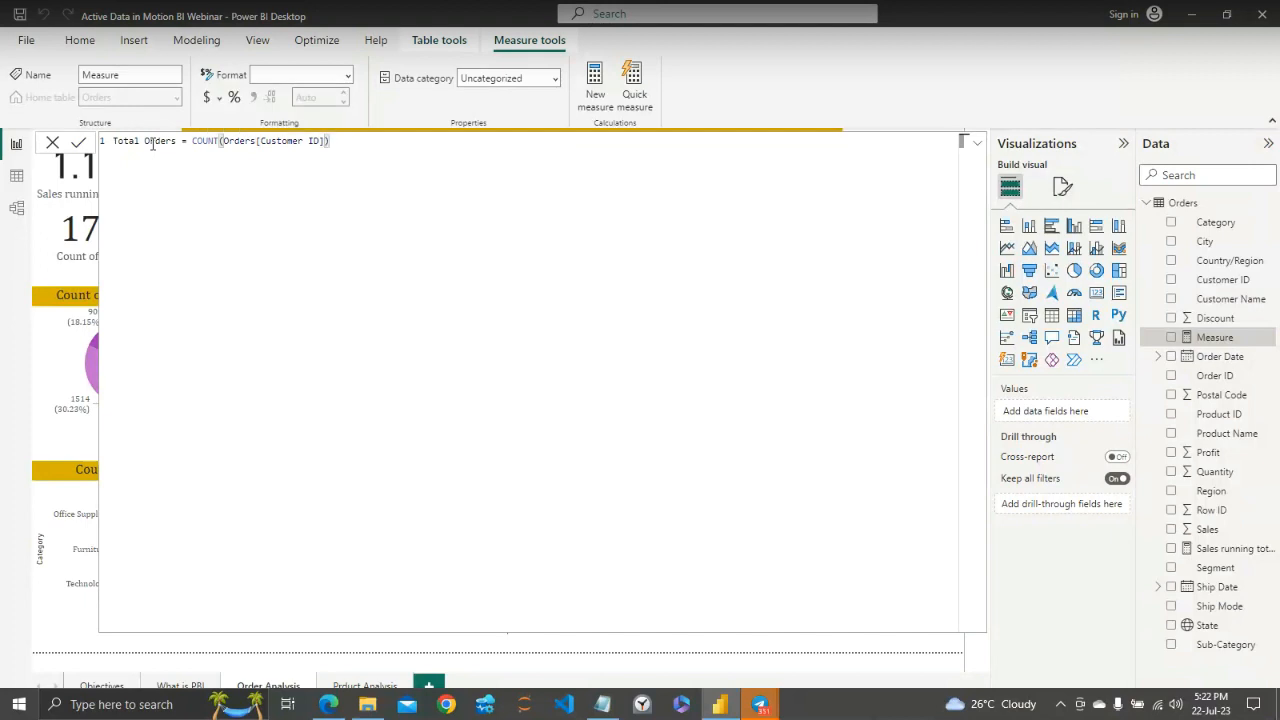
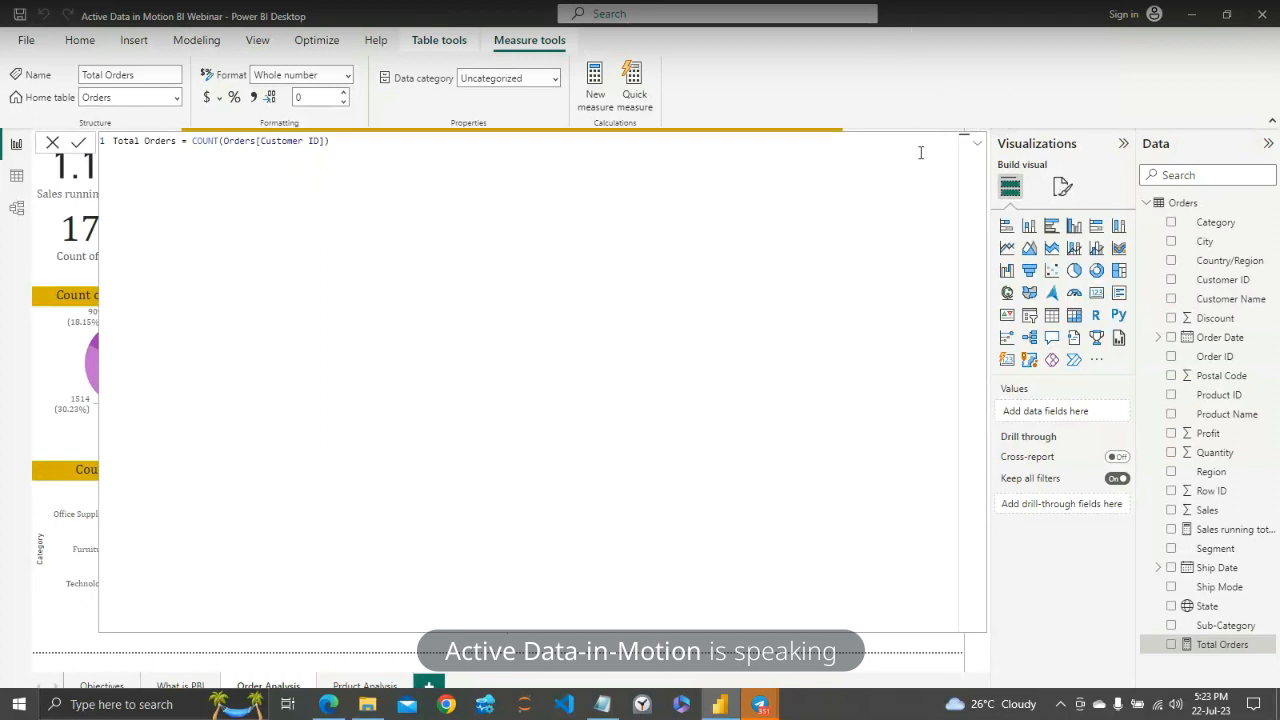
click(975, 148)
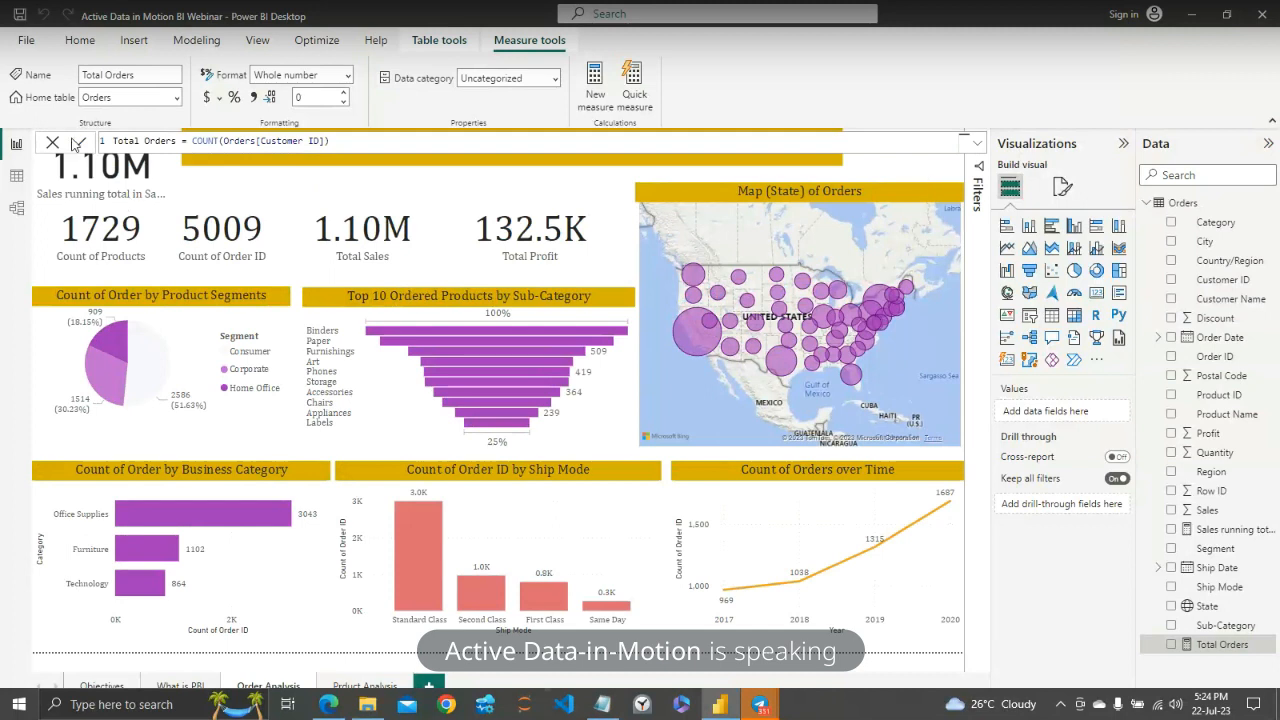
click(78, 142)
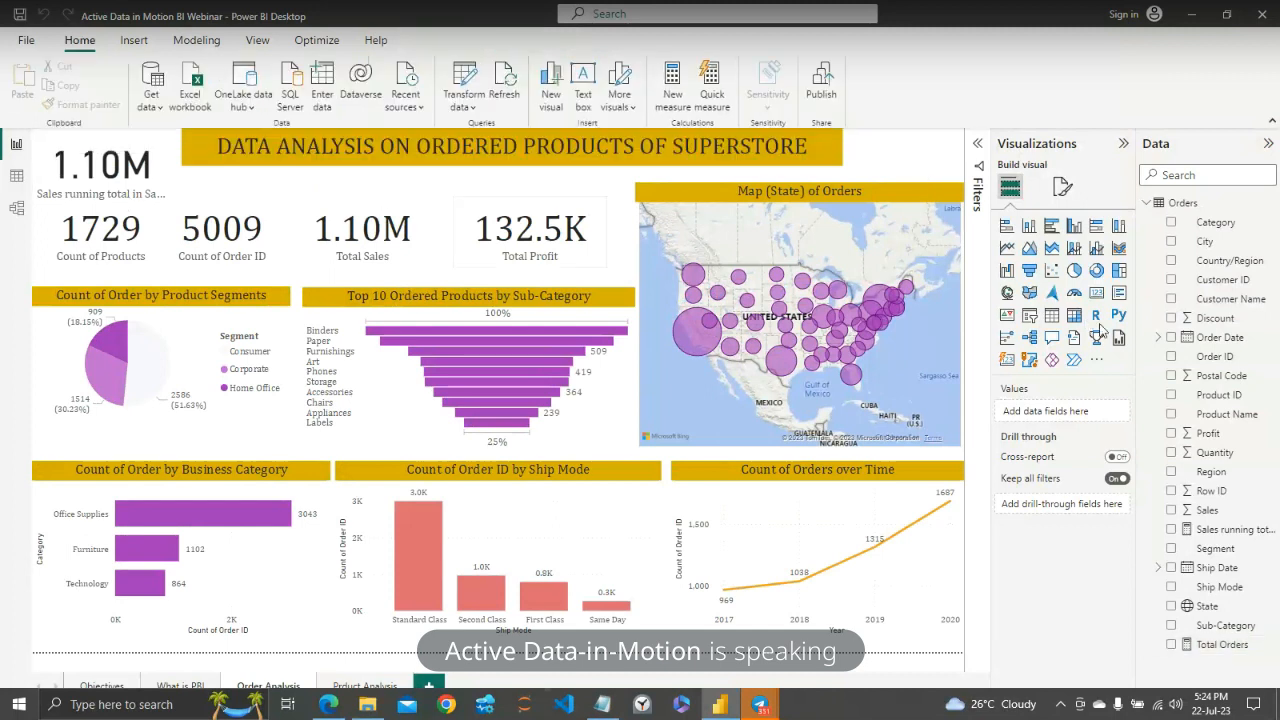
Rename the Total Orders measure as Total Customers
click(1209, 648)
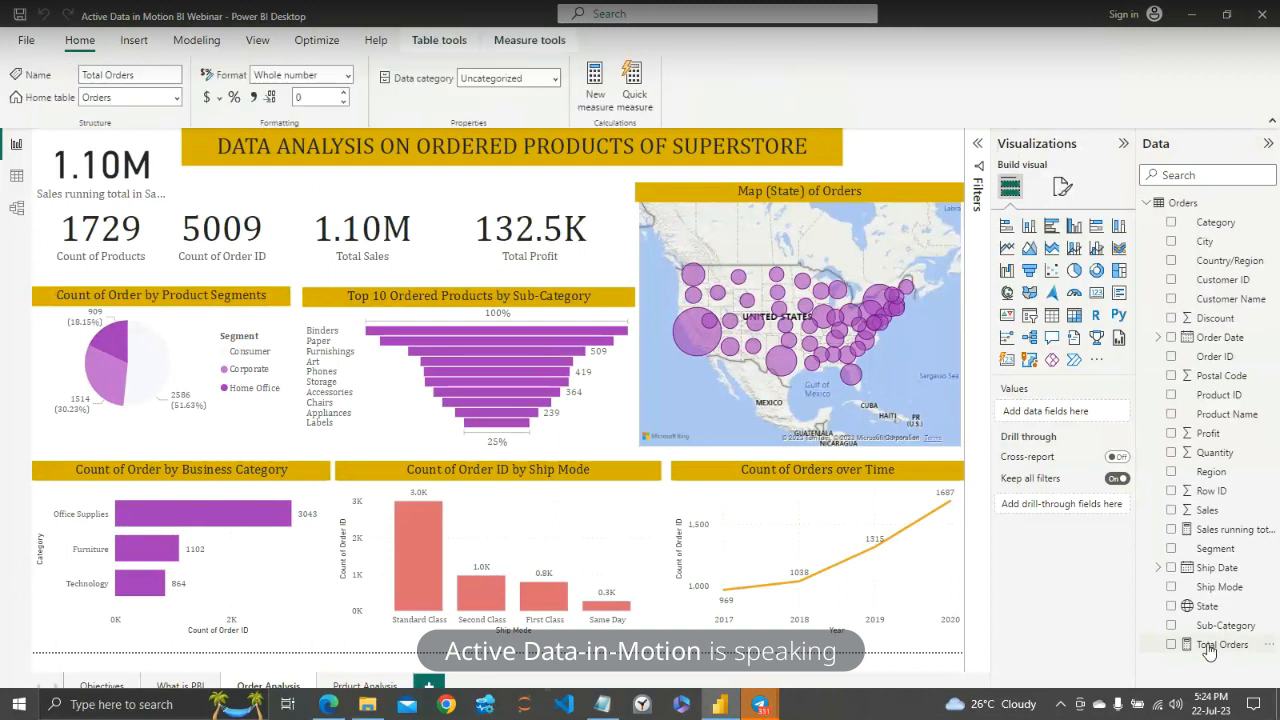
right_click(1209, 648)
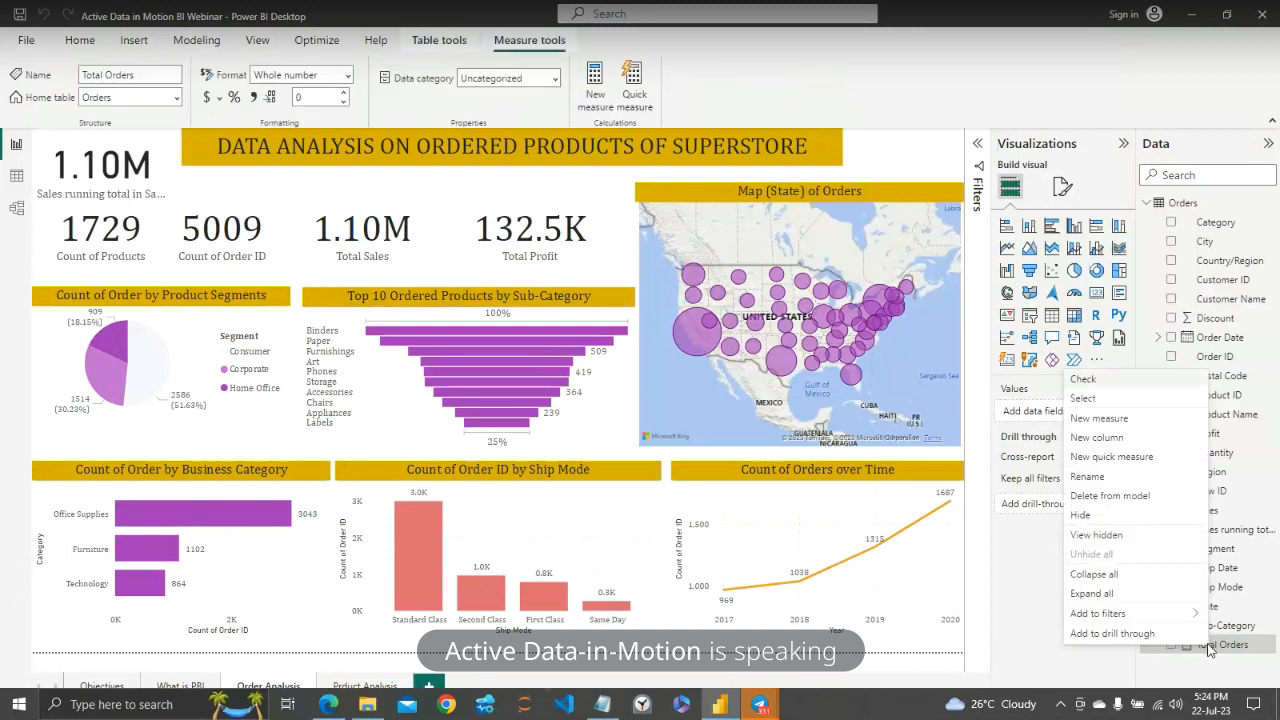
click(147, 76)
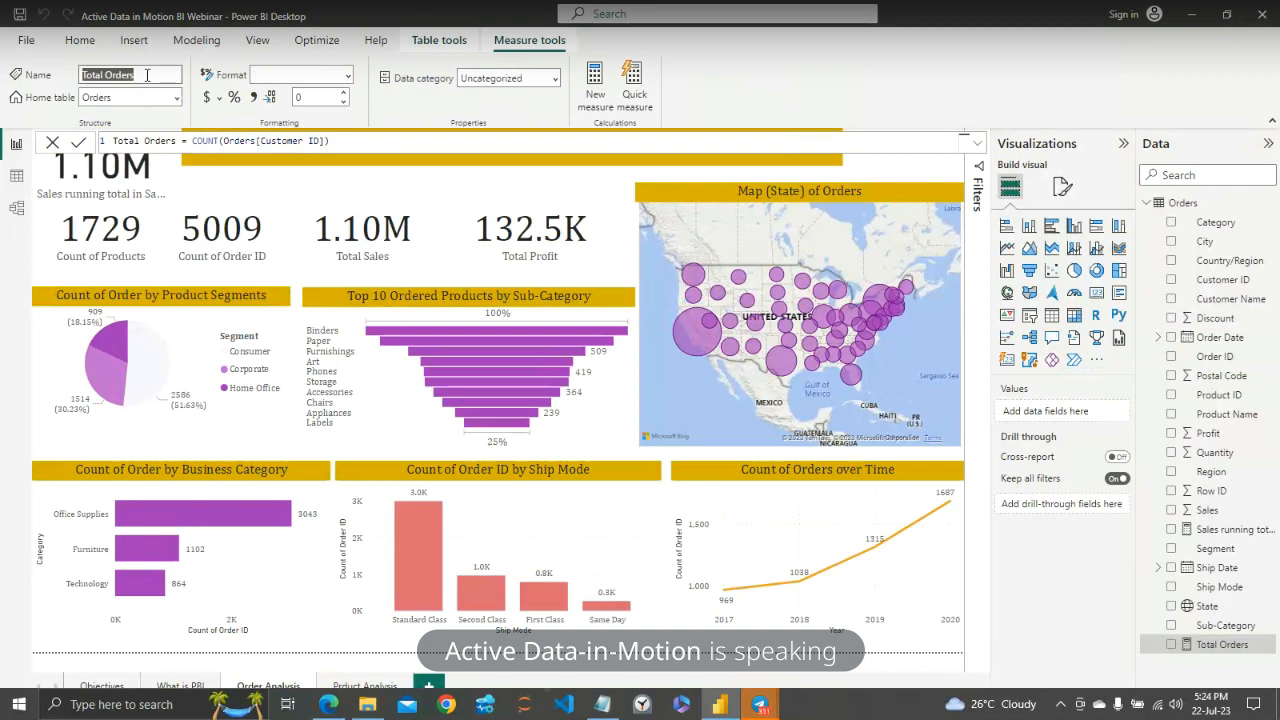
click(147, 76)
key(BackSpace)
key(BackSpace)
key(BackSpace)
key(BackSpace)
key(BackSpace)
key(BackSpace)
key(BackSpace)
text(Cus)
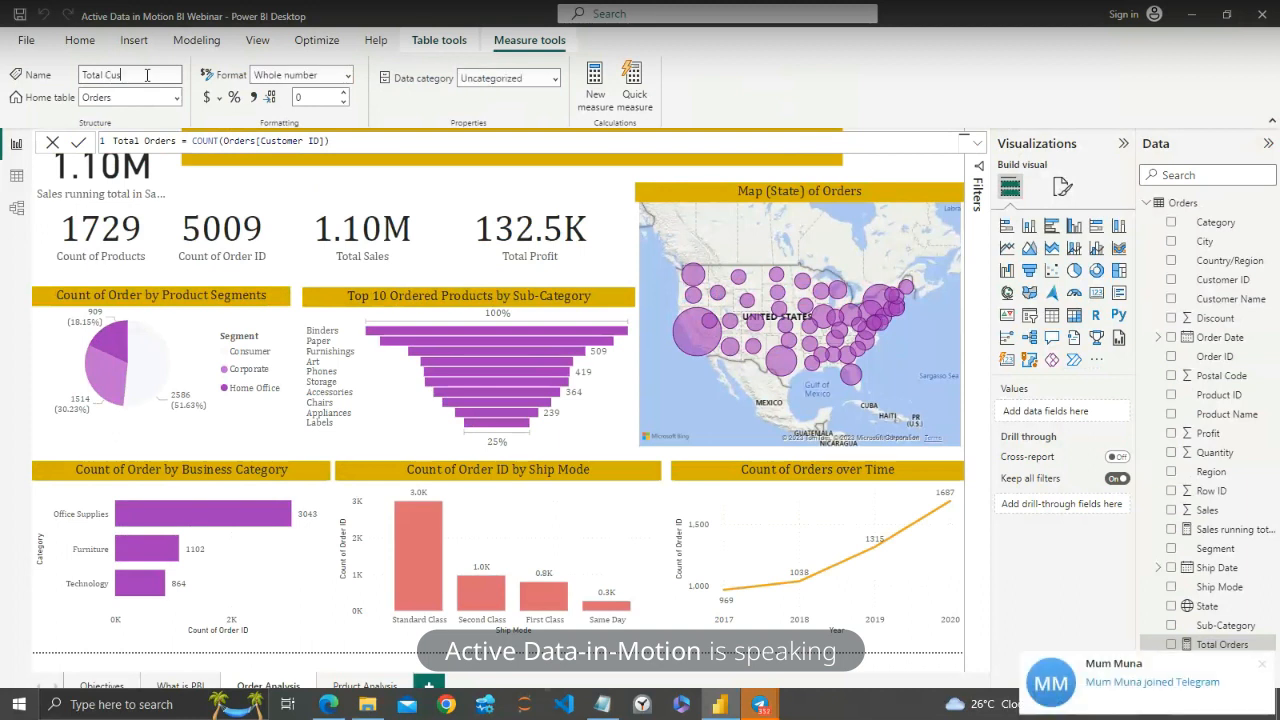
text(tomer)
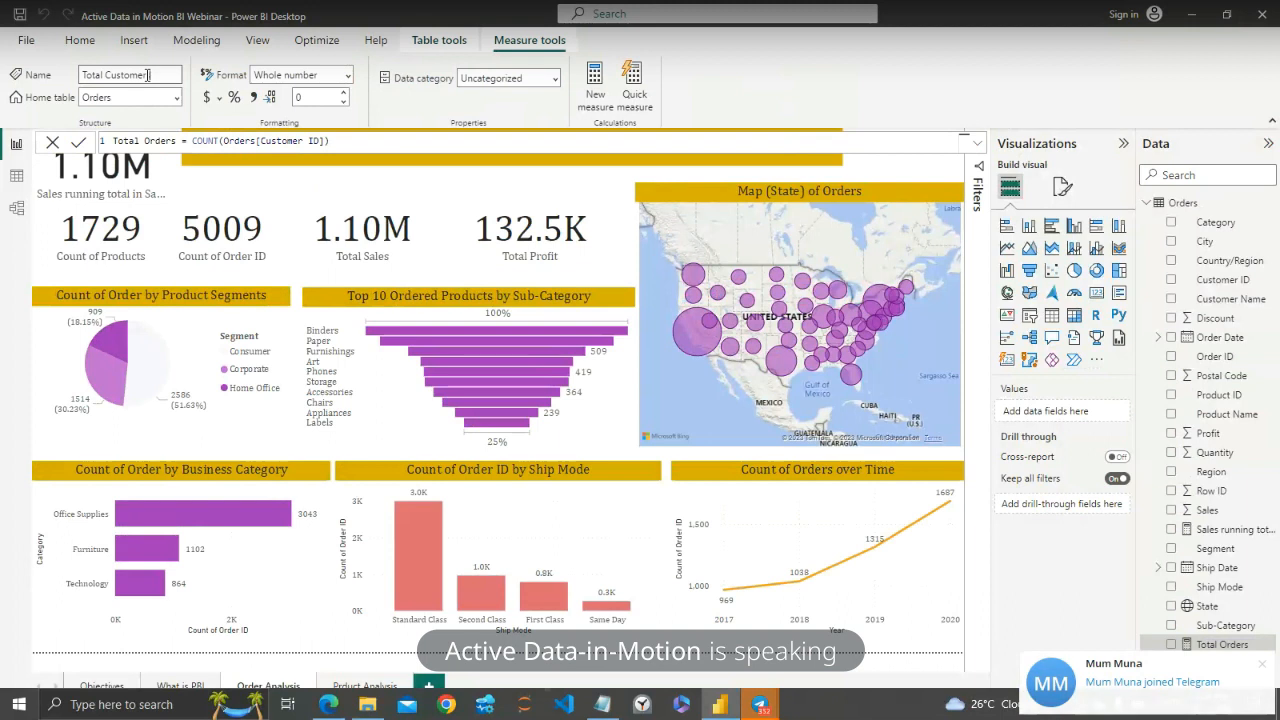
key(Return)
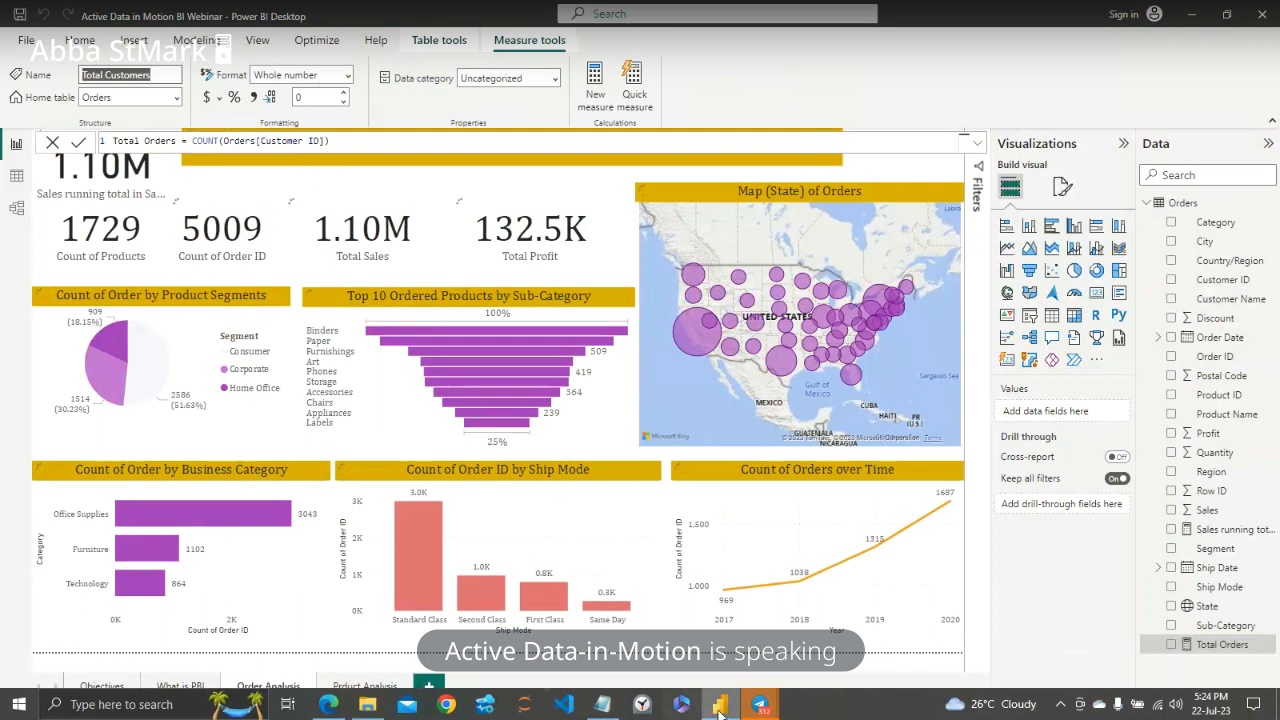
mouse_move(760, 704)
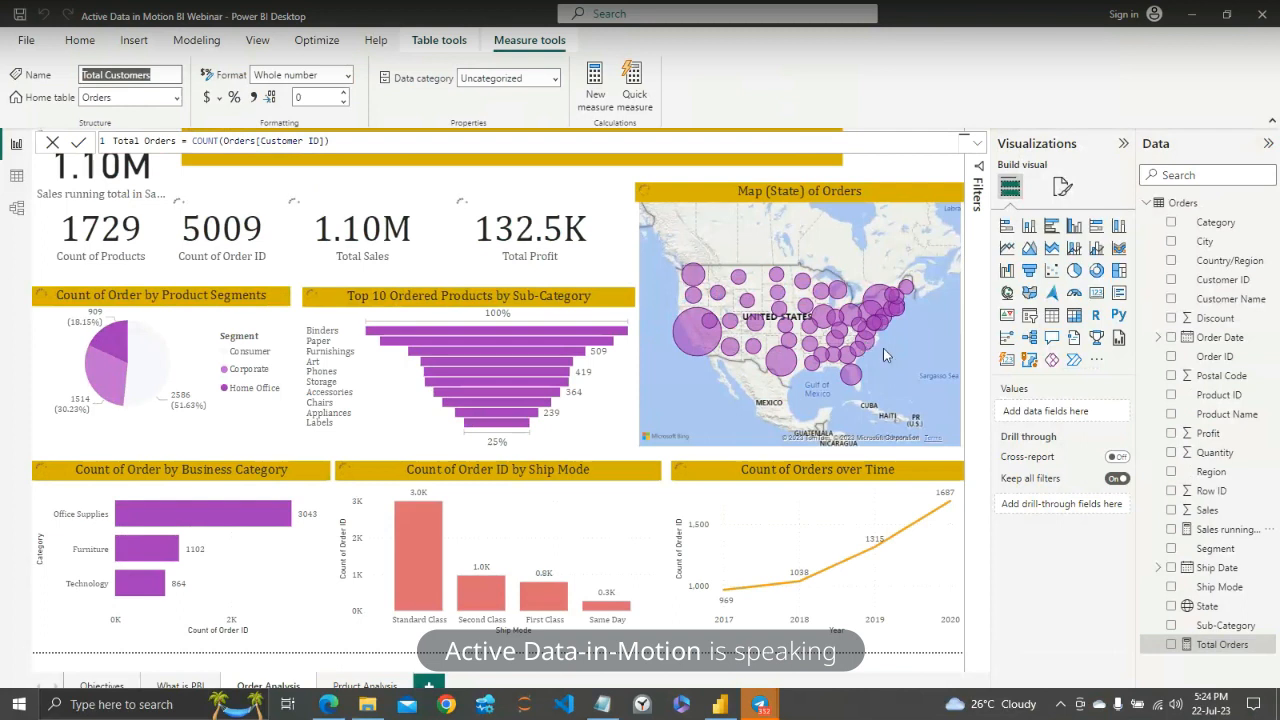
key(alt+Tab)
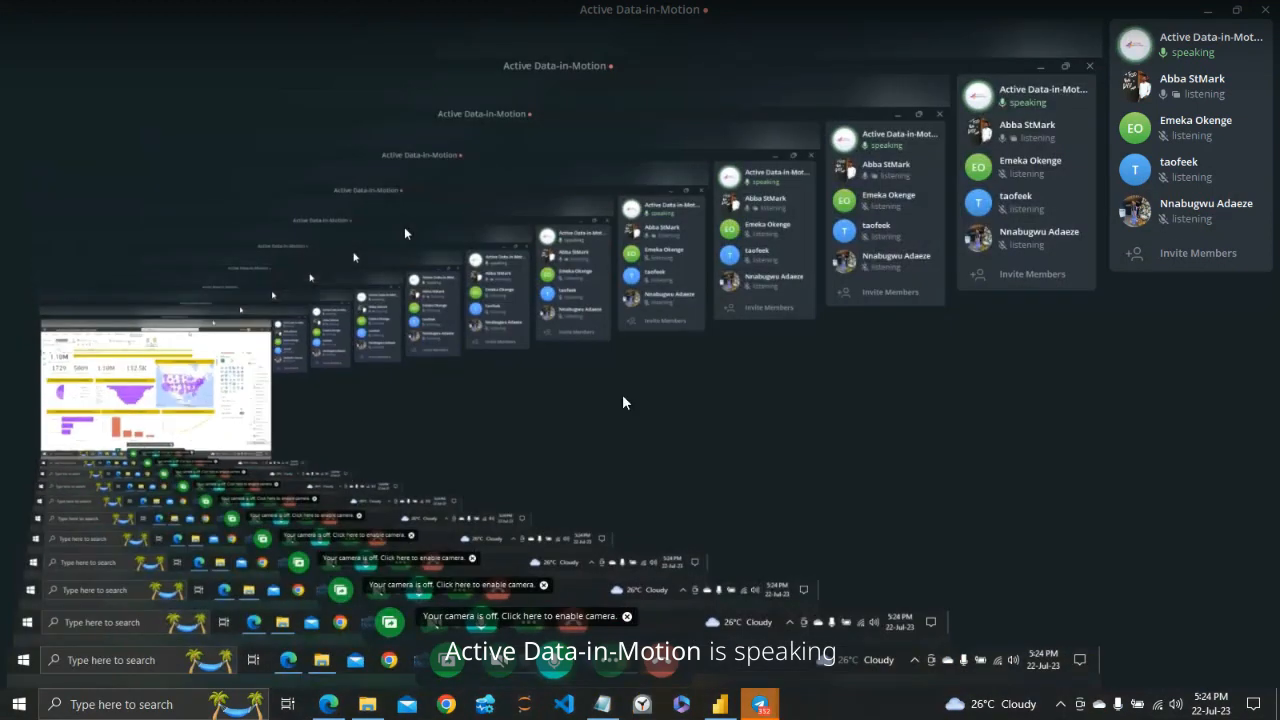
key(alt+Tab)
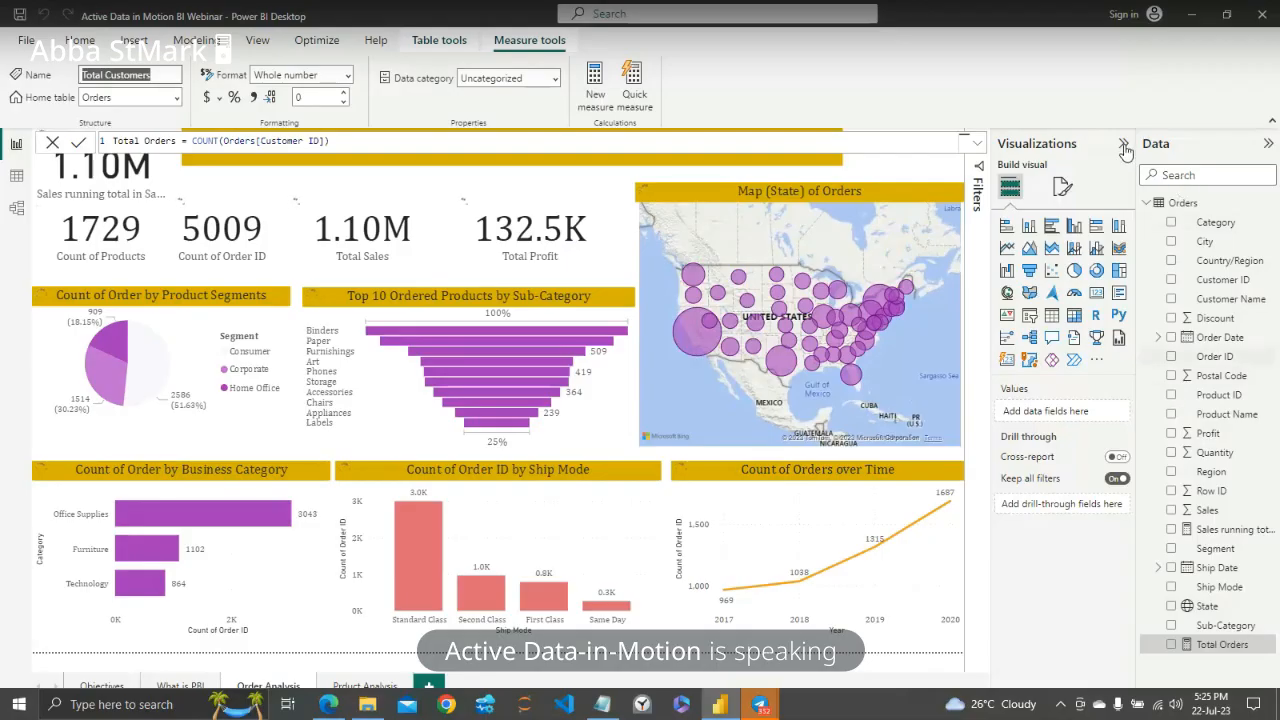
Collapse the Visualizations pane to give the report canvas more room
click(1124, 145)
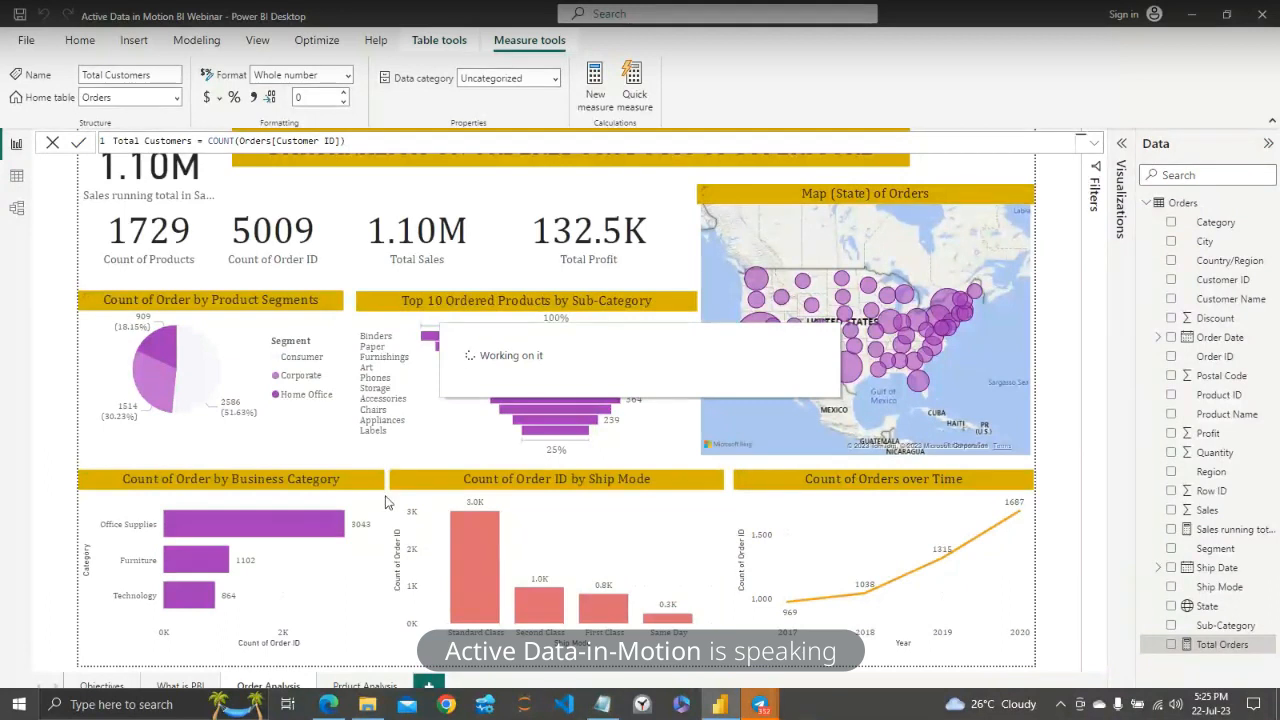
Switch to the Active Data-in-Motion video chat in Telegram and stop sharing the screen
mouse_move(757, 708)
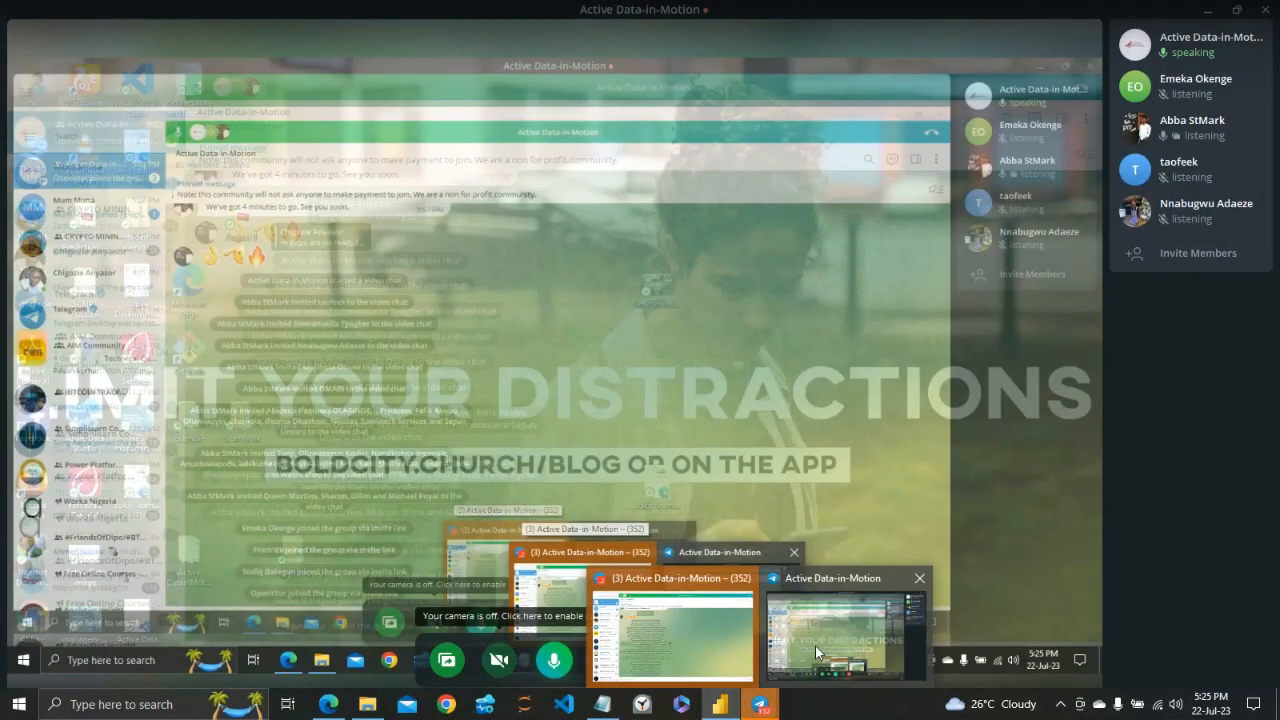
click(815, 645)
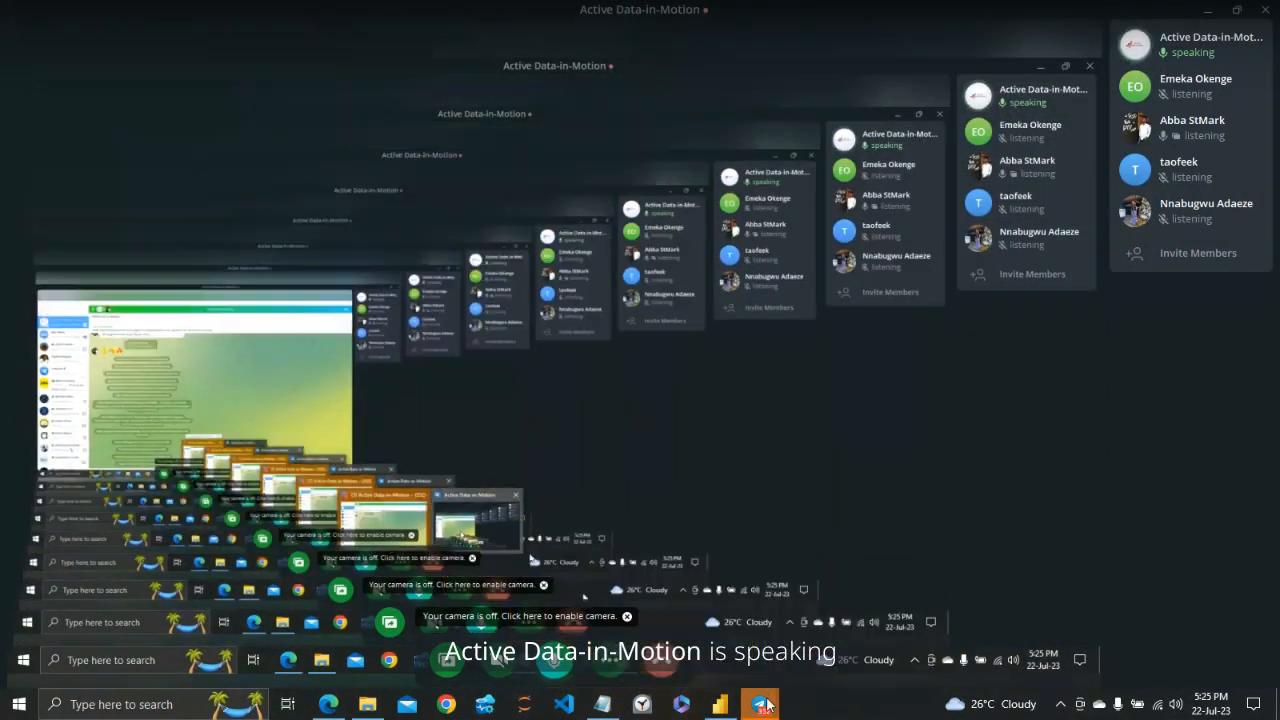
mouse_move(762, 706)
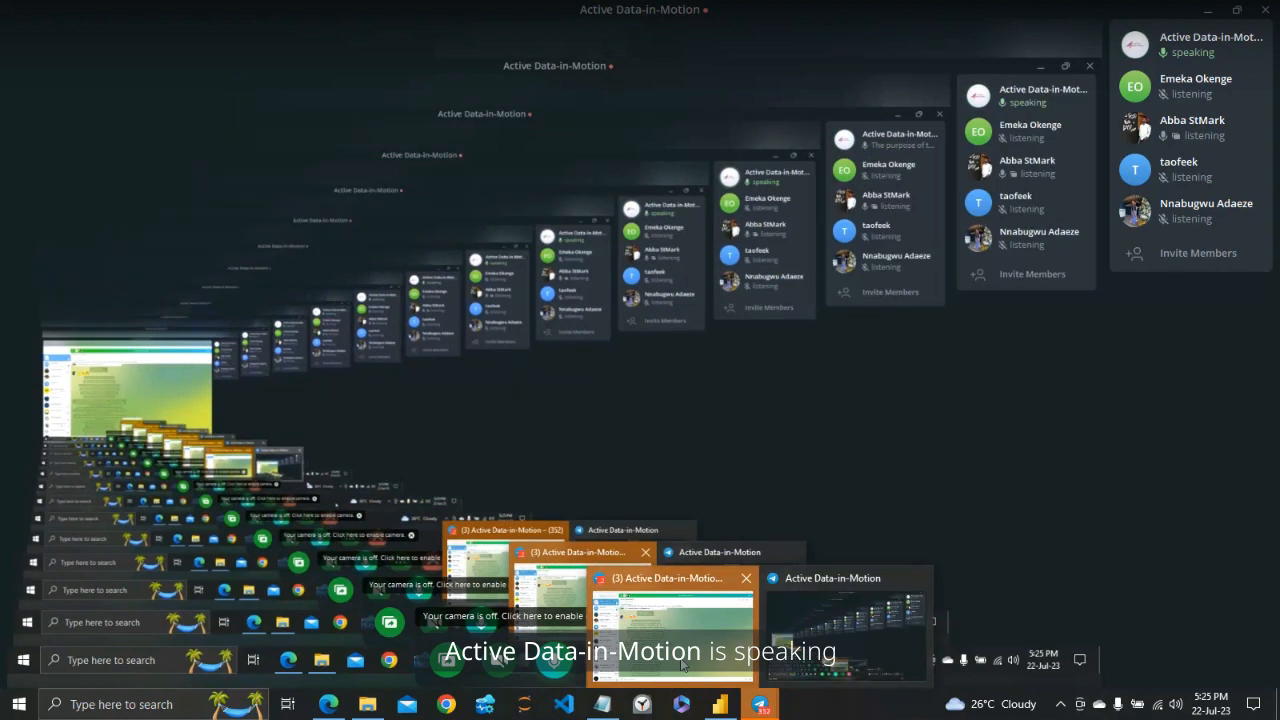
click(683, 665)
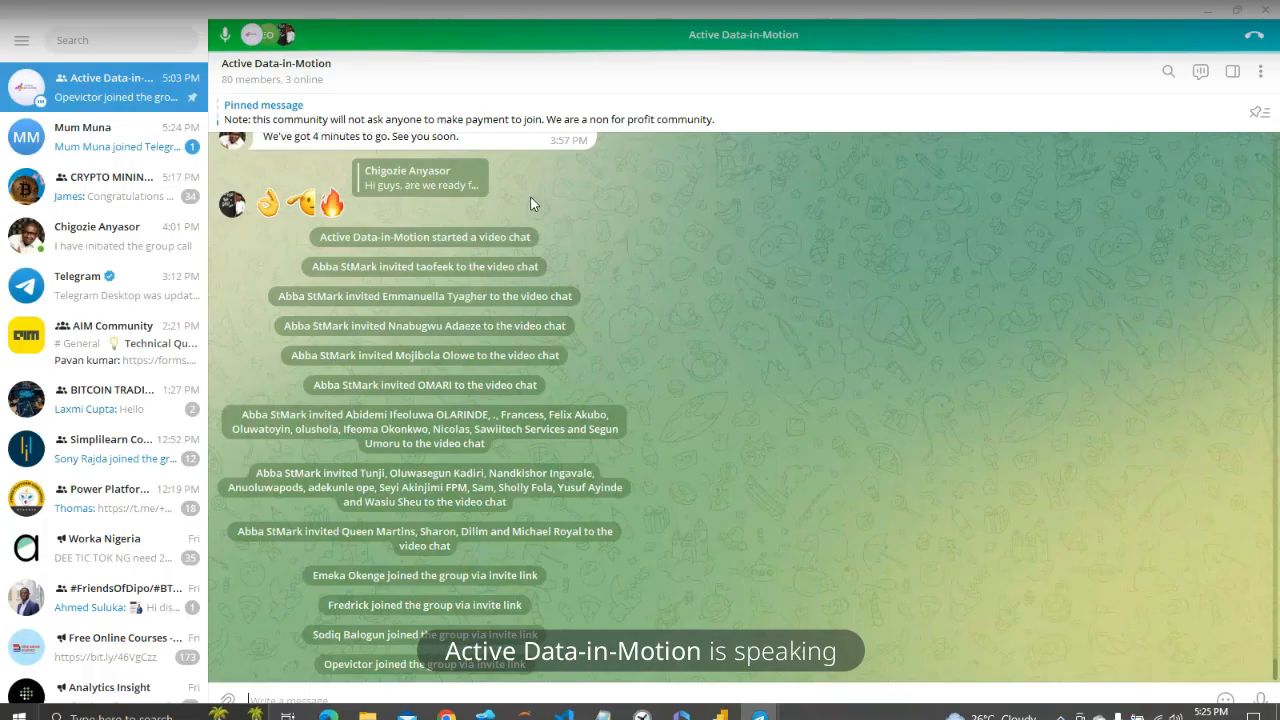
click(712, 44)
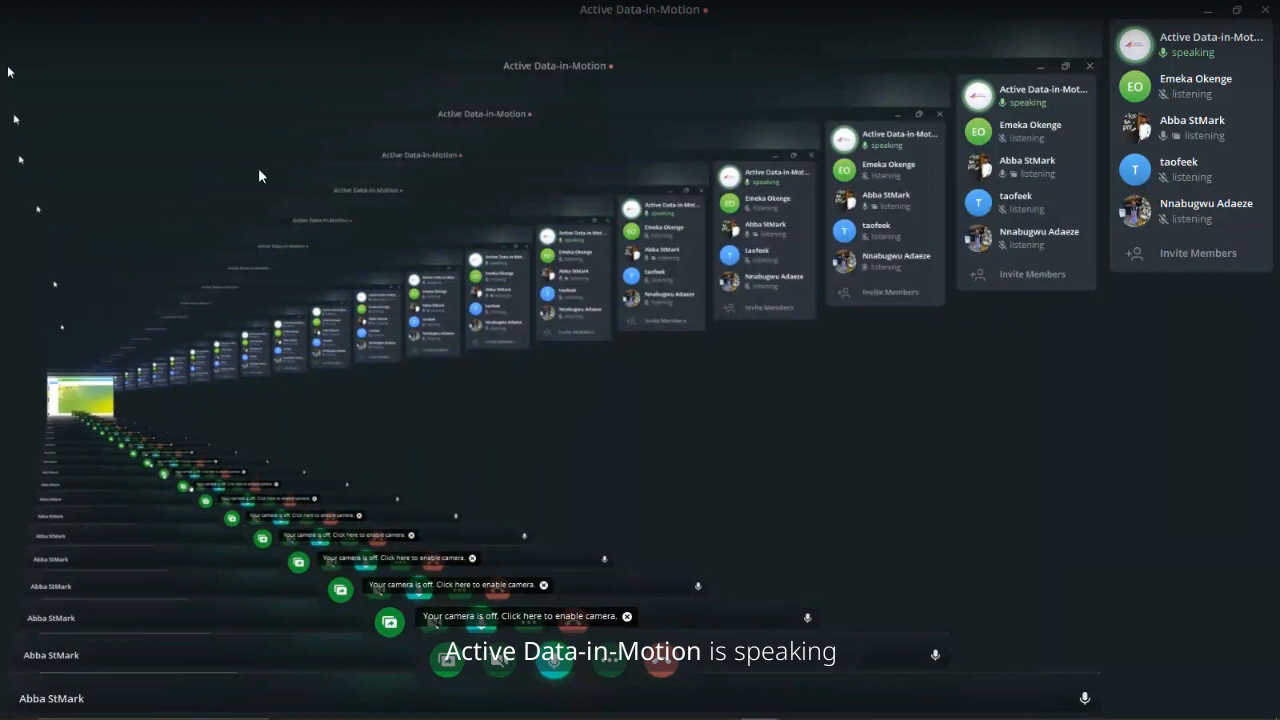
click(612, 664)
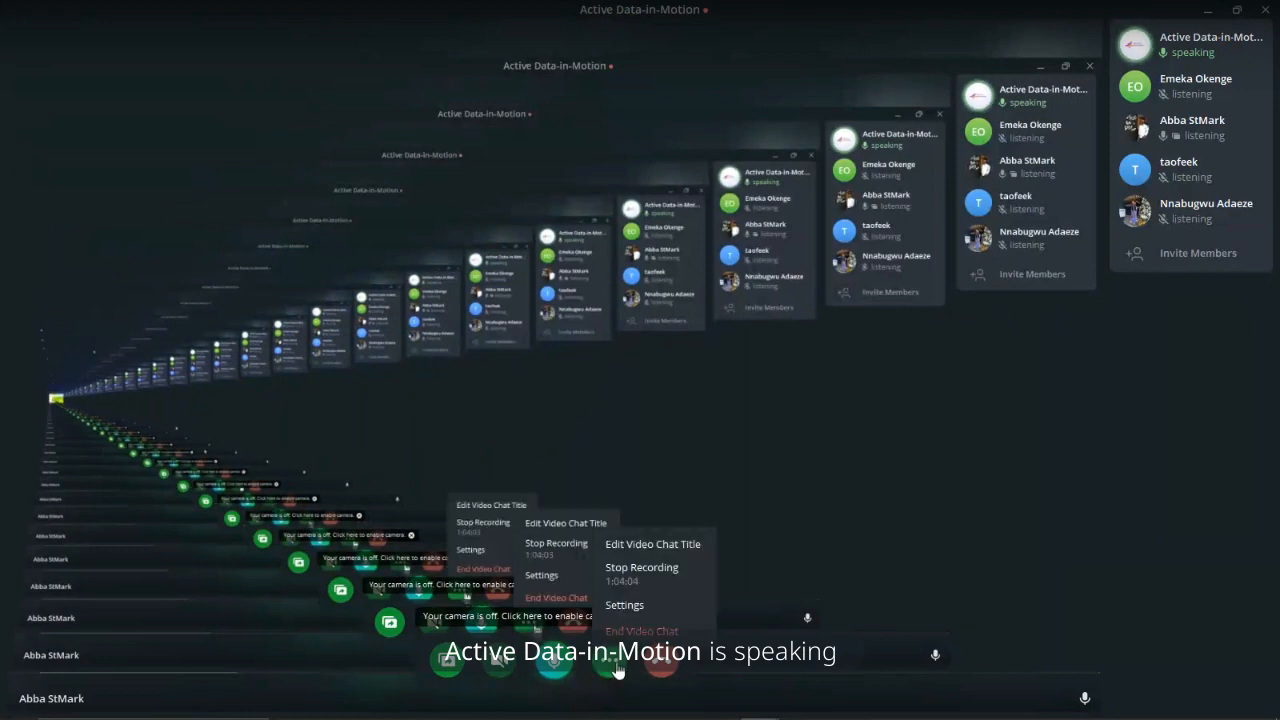
click(447, 660)
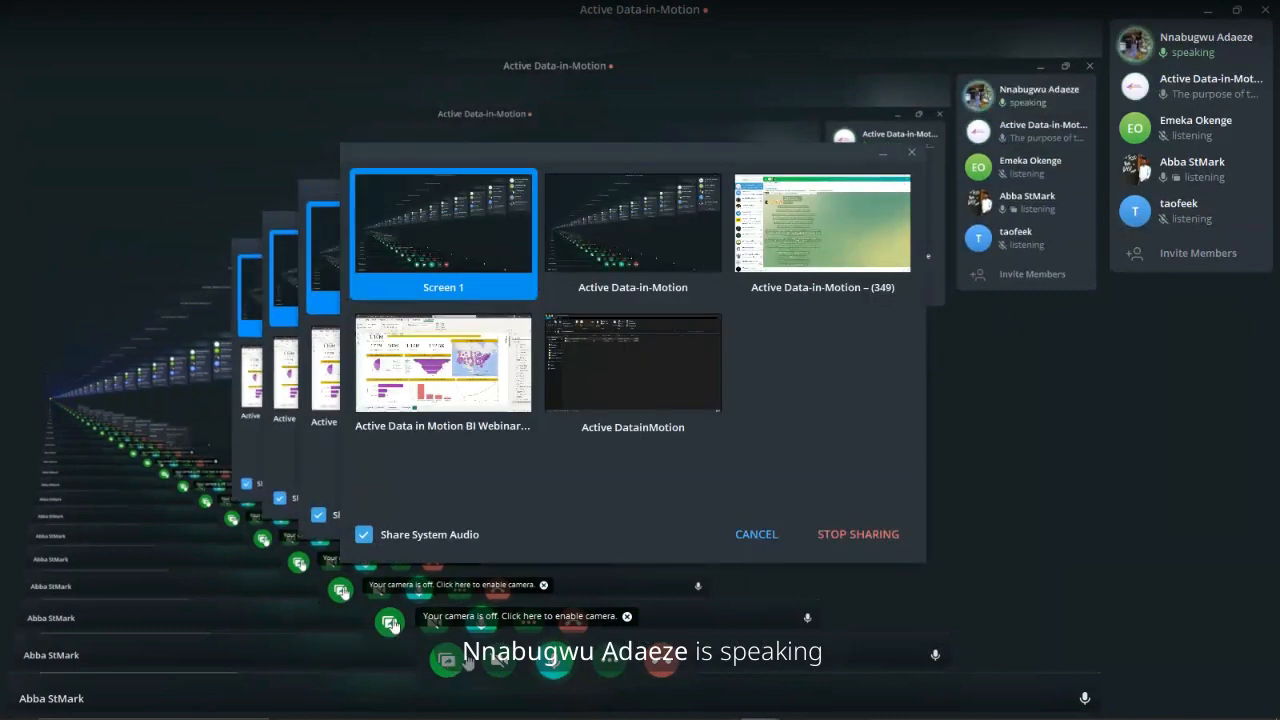
click(858, 534)
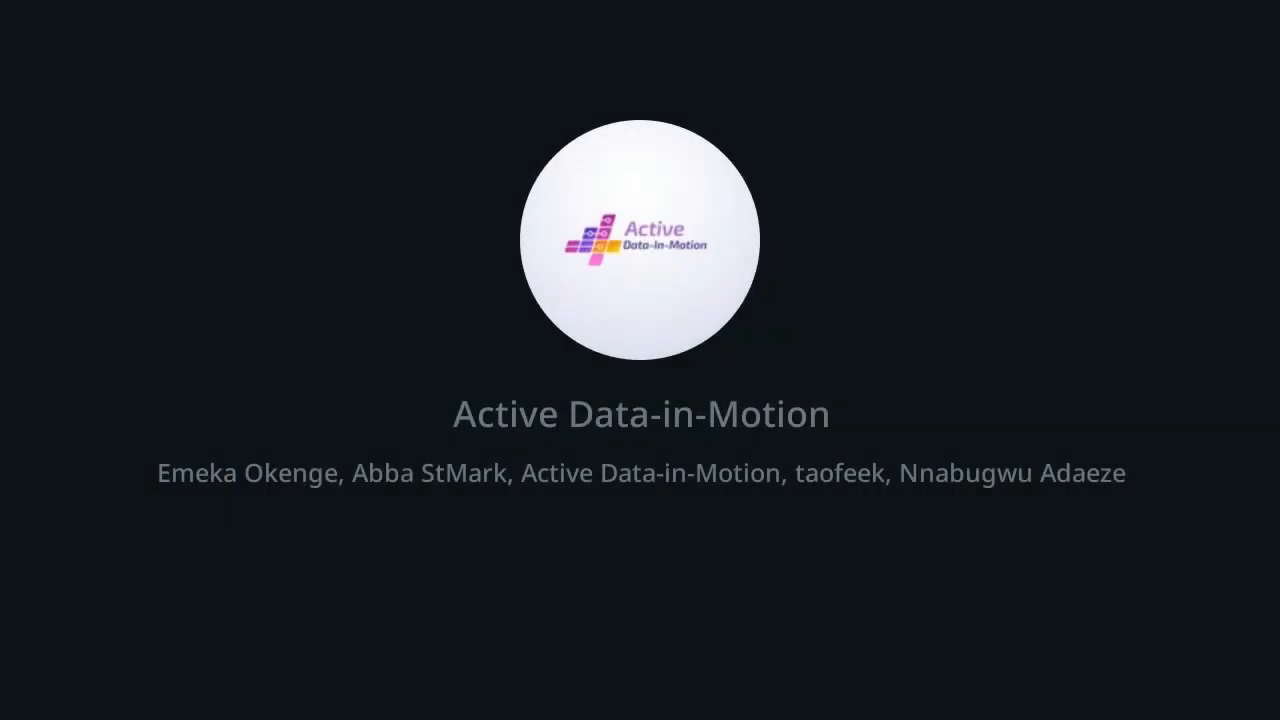